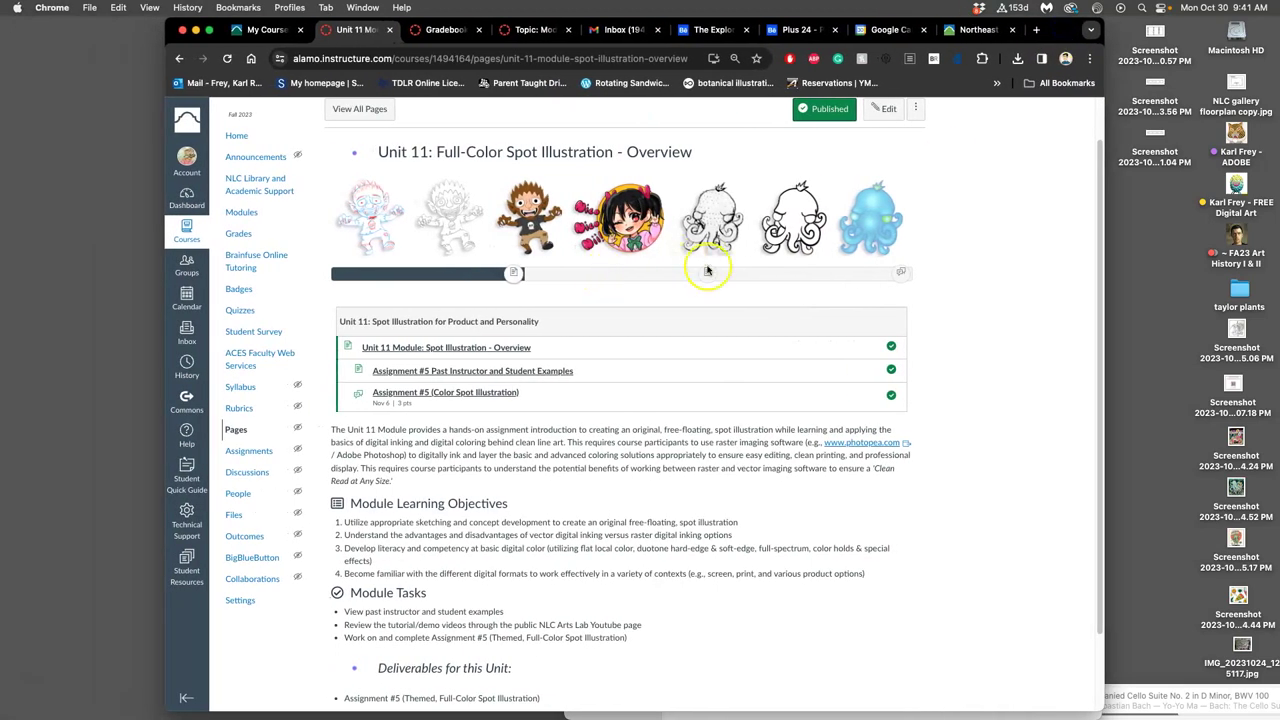
Step: Pause the background music and go to the Canvas course home page
left_click(1224, 697)
left_click(917, 699)
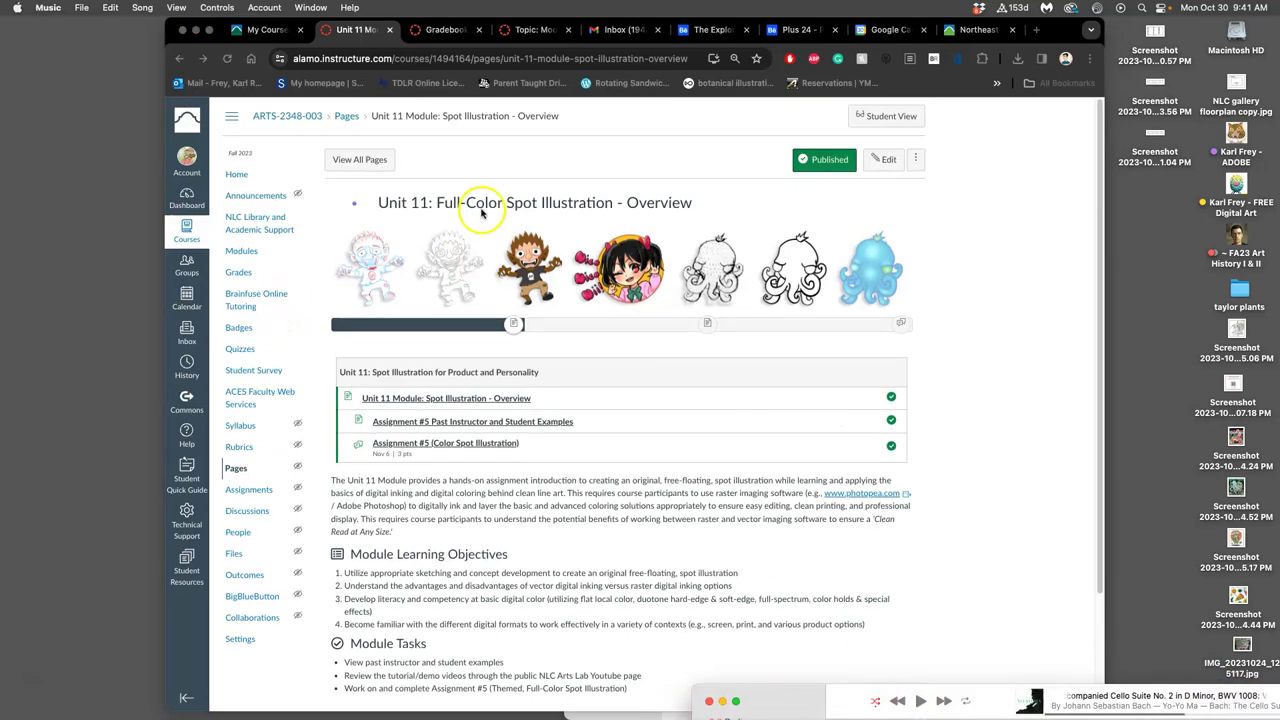
scroll(481, 209, "up", 1)
left_click(239, 175)
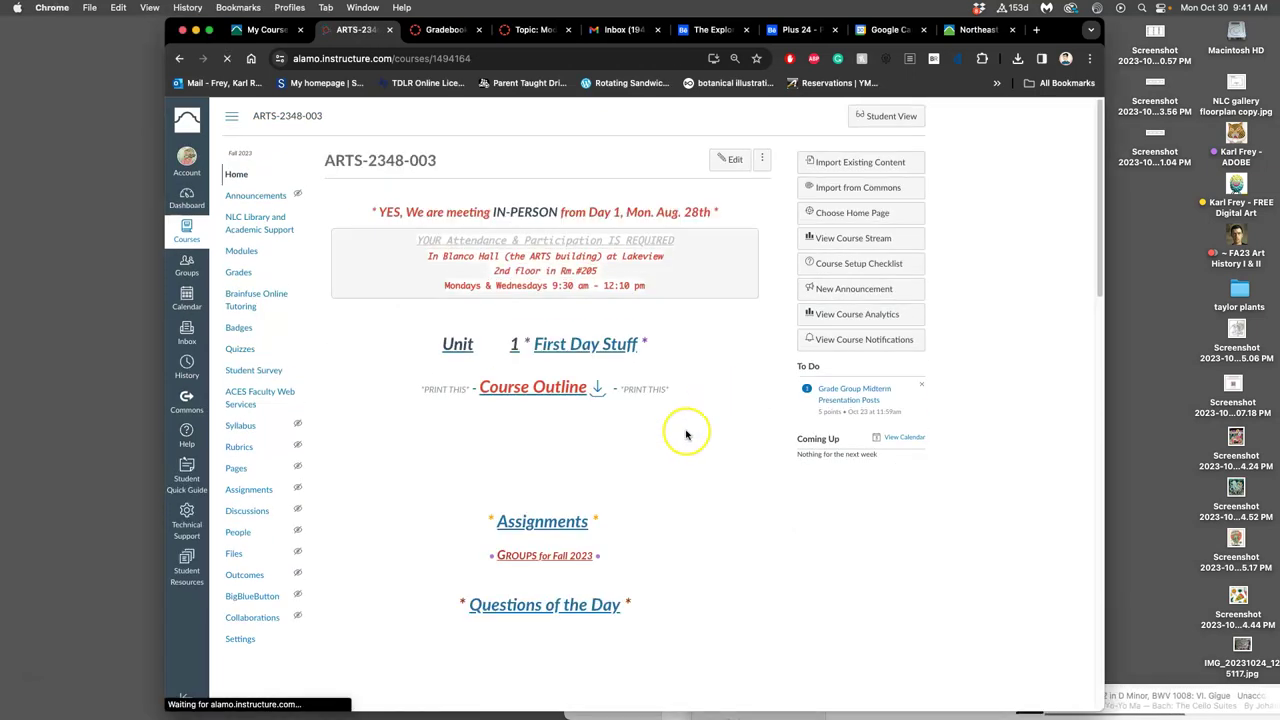
Step: Open Unit Modules, then Unit 11, then Next to reach the Assignment #5 examples page
scroll(668, 443, "down", 2)
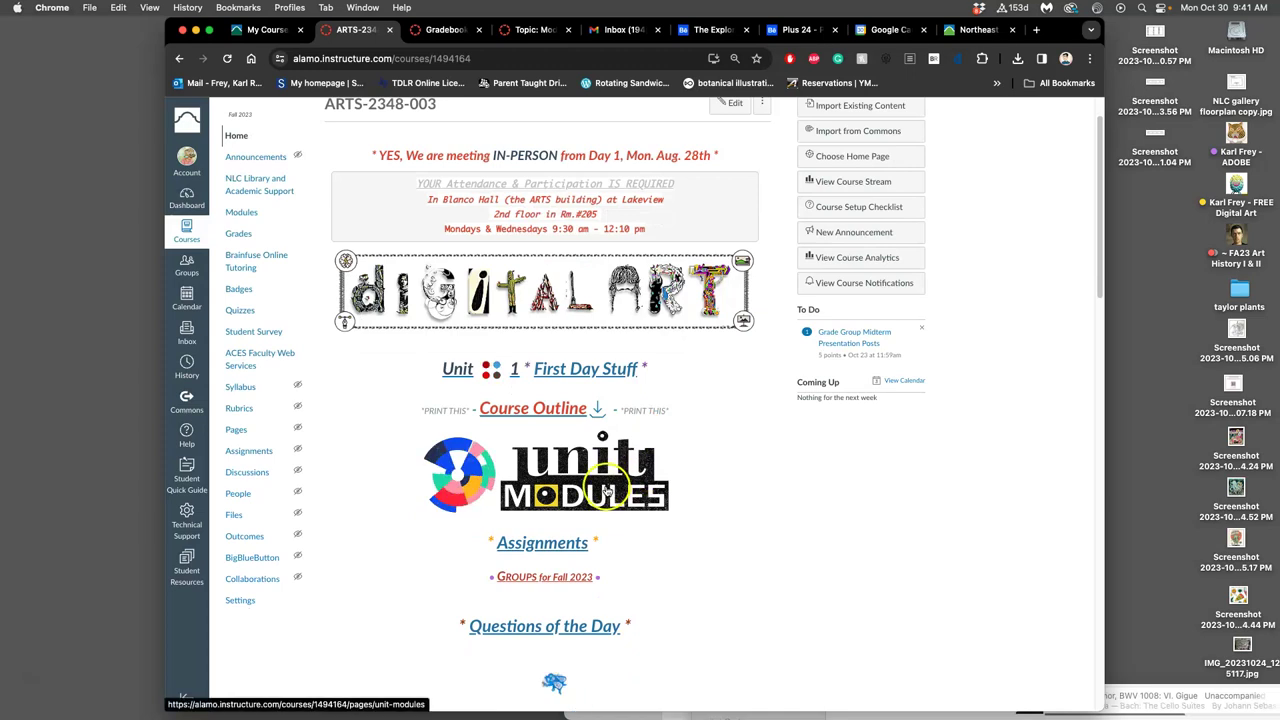
left_click(640, 475)
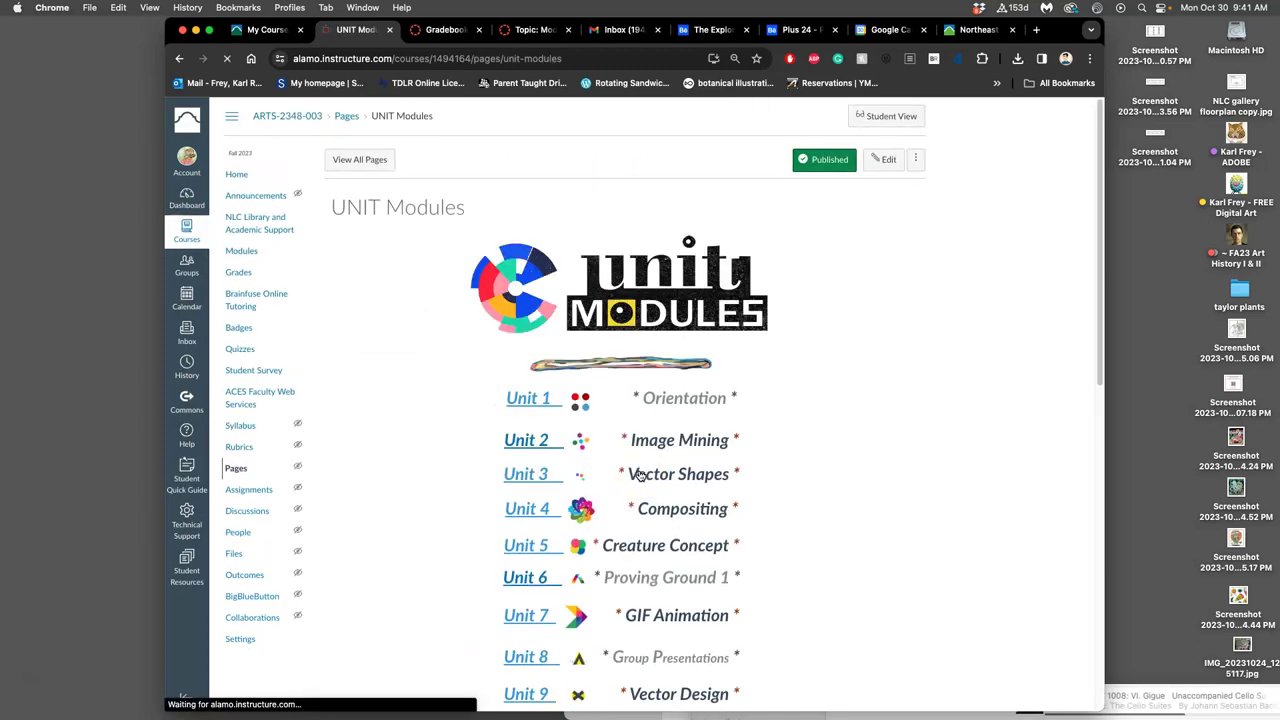
scroll(663, 510, "down", 7)
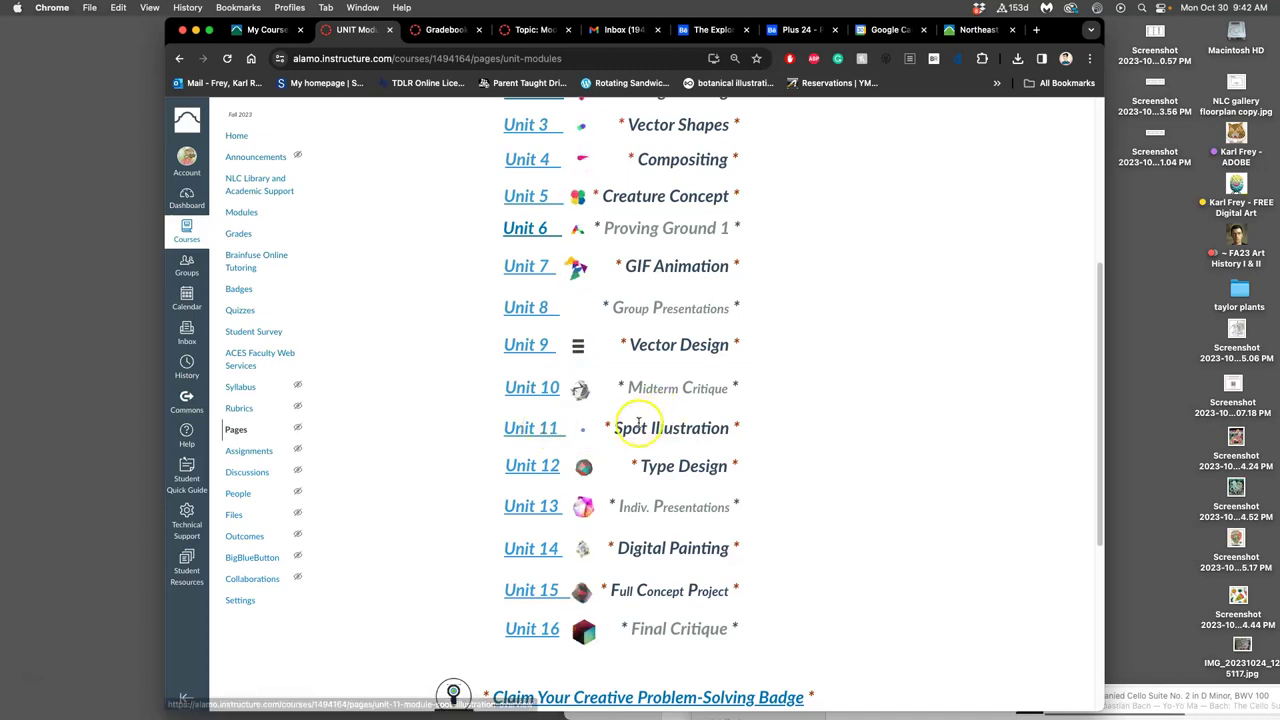
left_click(537, 430)
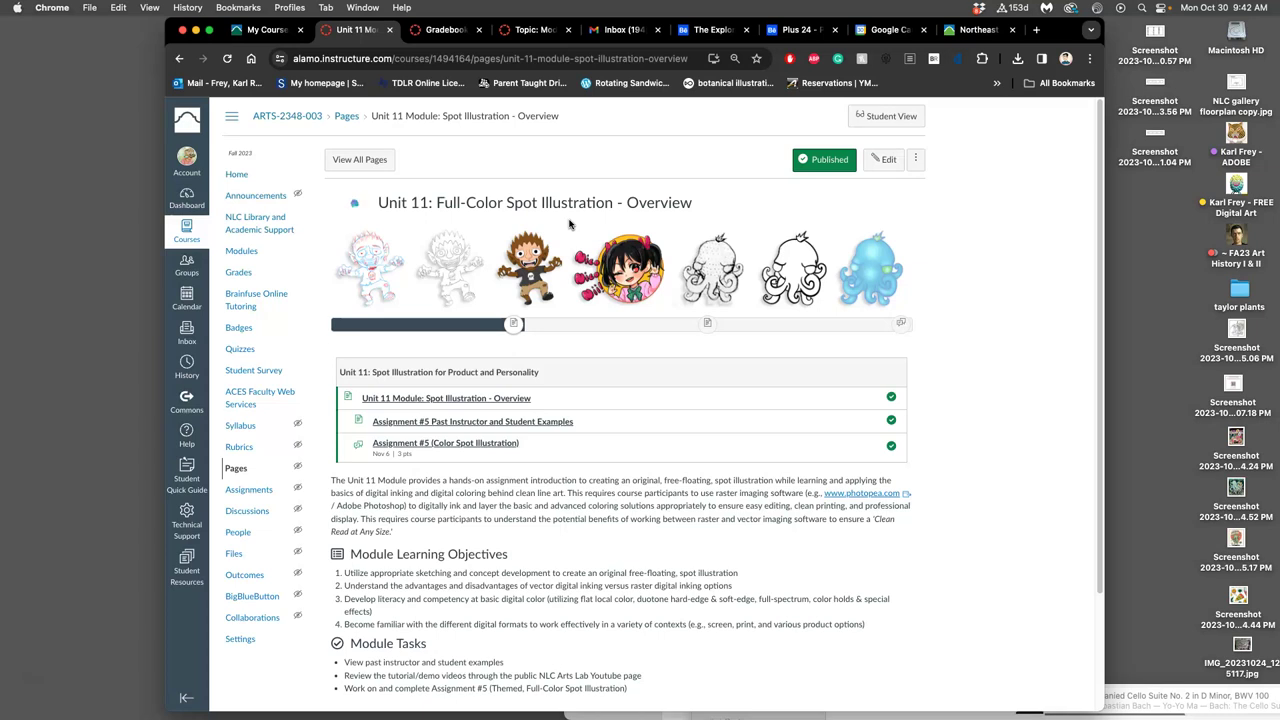
scroll(666, 323, "down", 3)
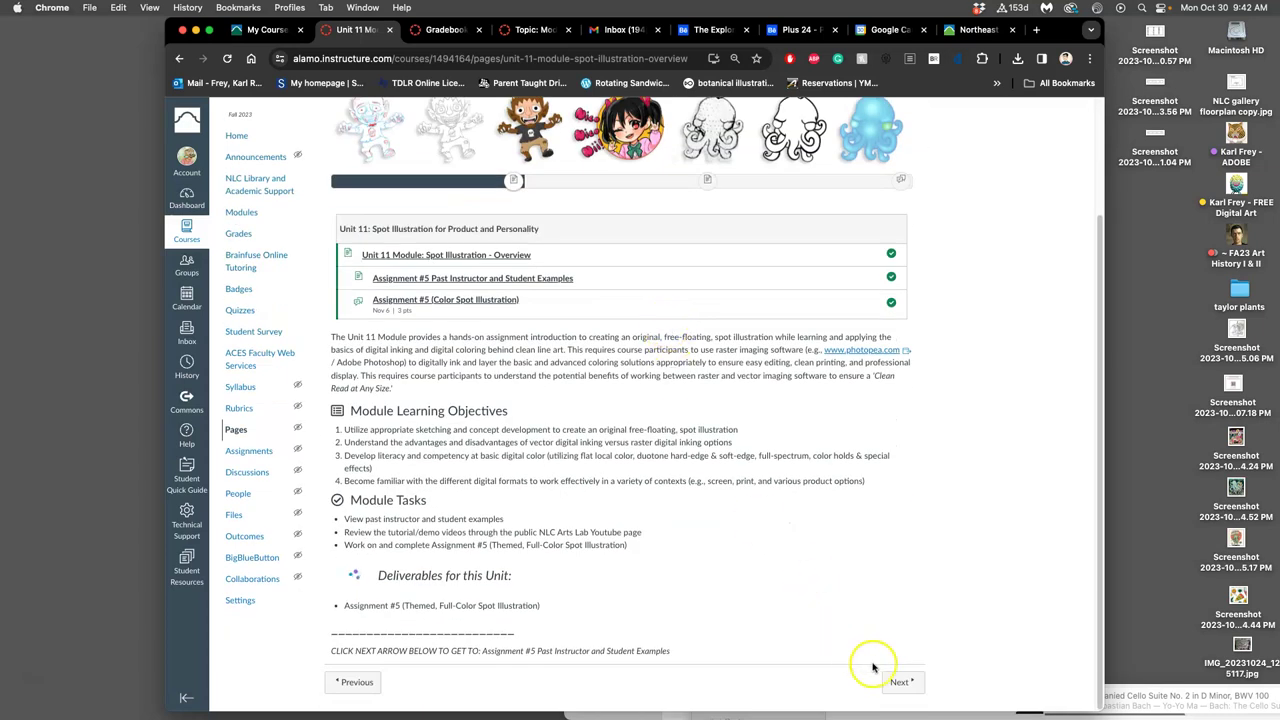
left_click(895, 681)
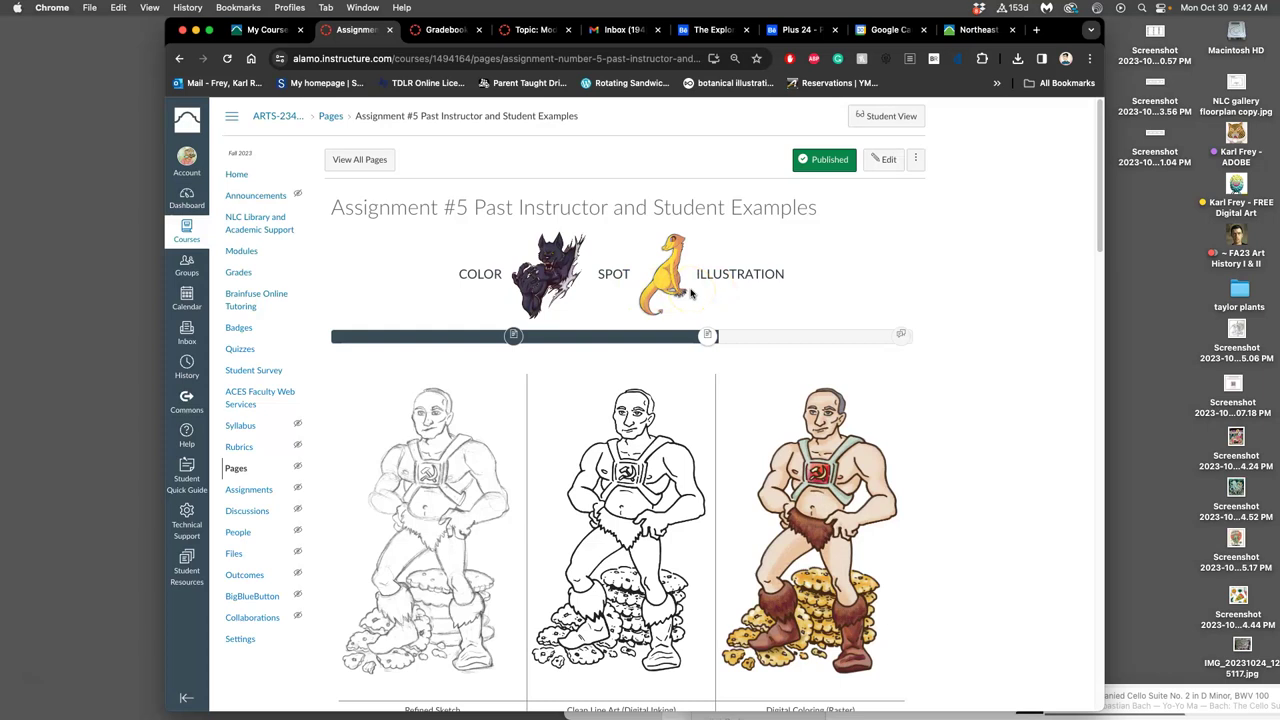
Step: Search Google for 'harry potter spot illustration' in a new tab
left_click(1036, 30)
type("h")
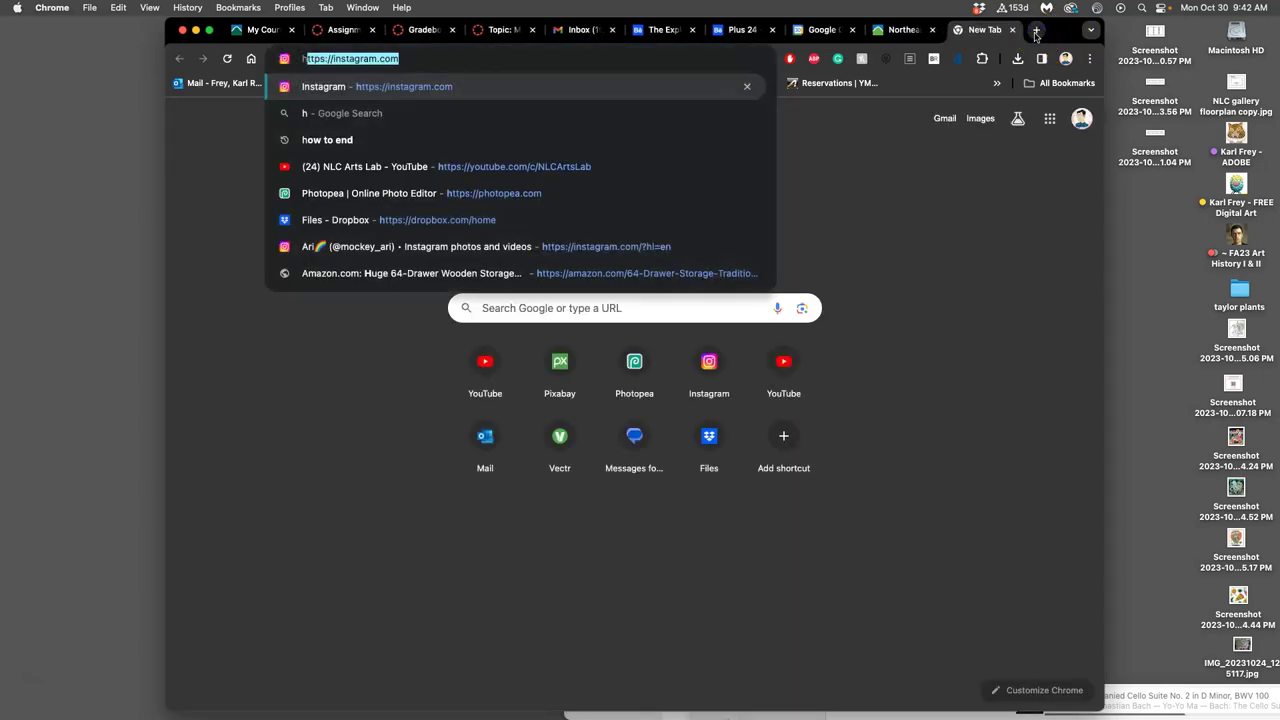
type("arry po")
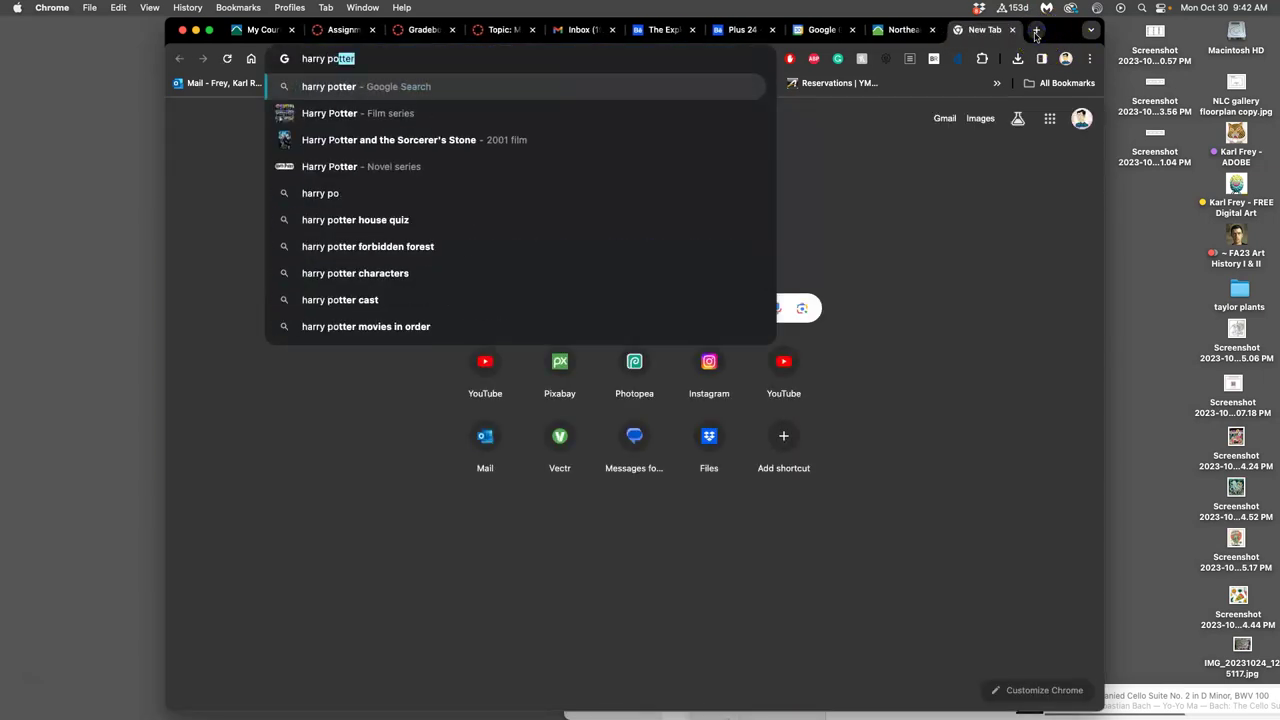
type("tter spot ill")
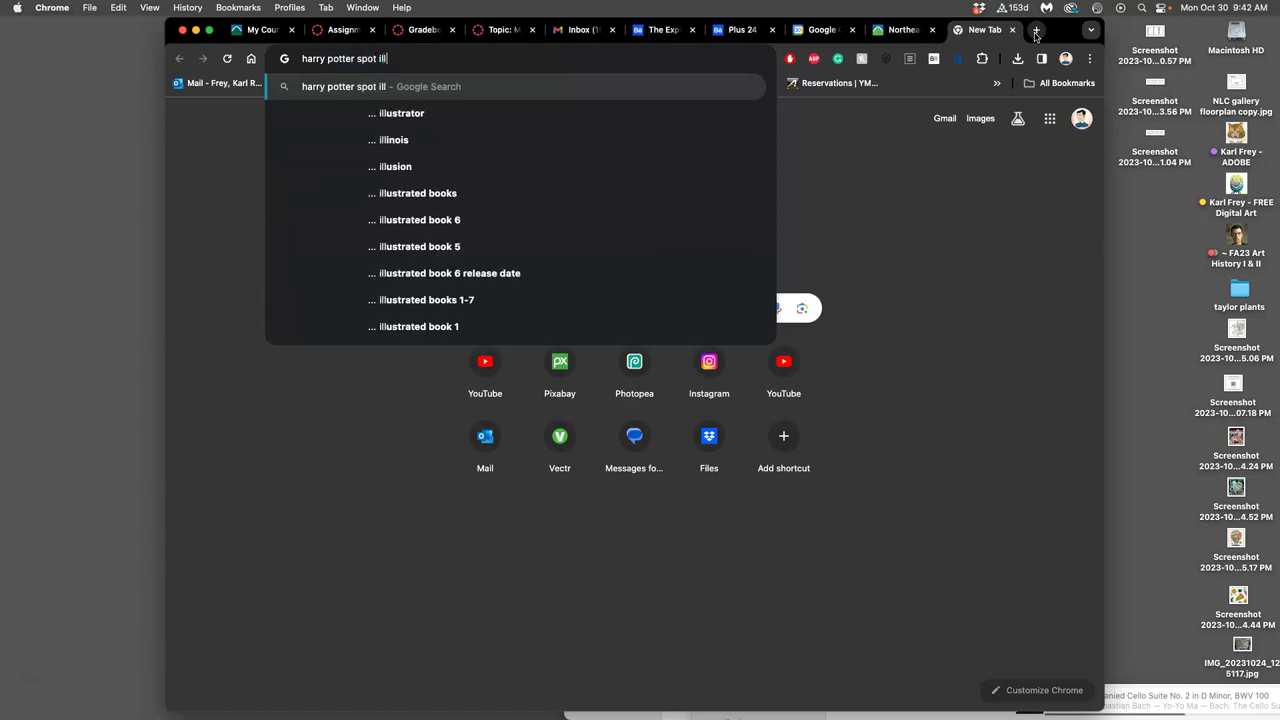
type("ustration")
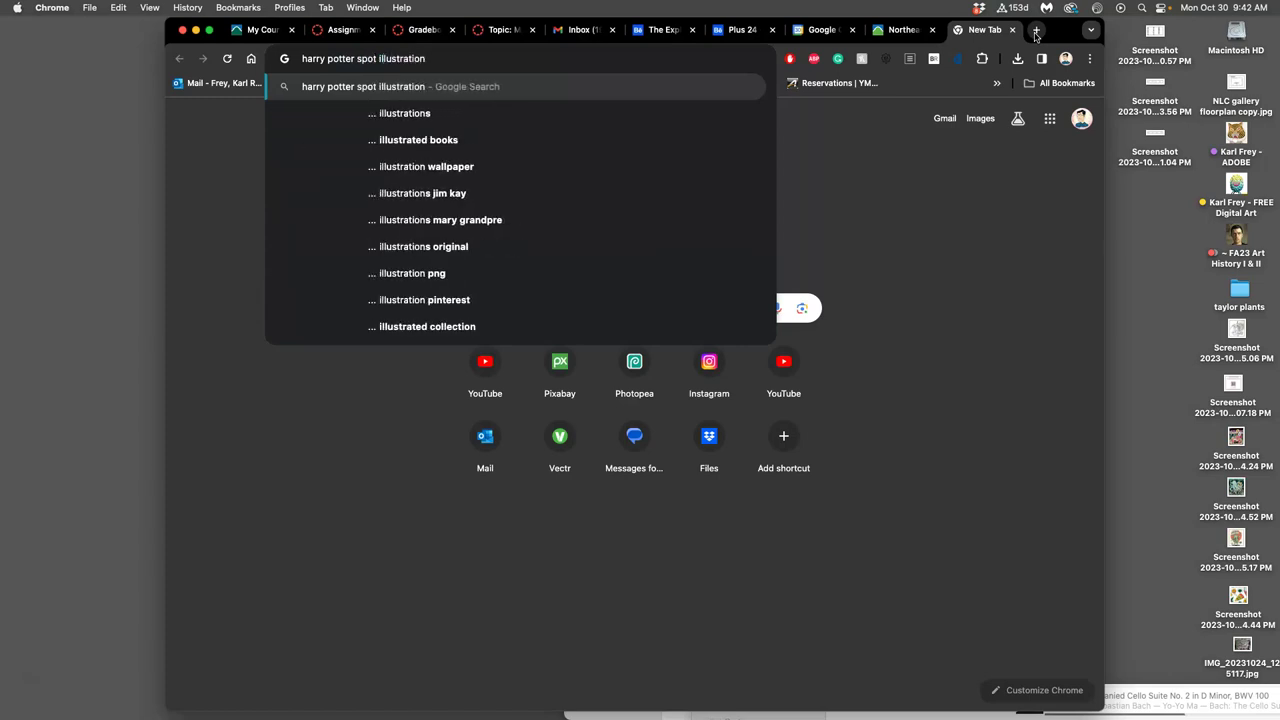
key("Return")
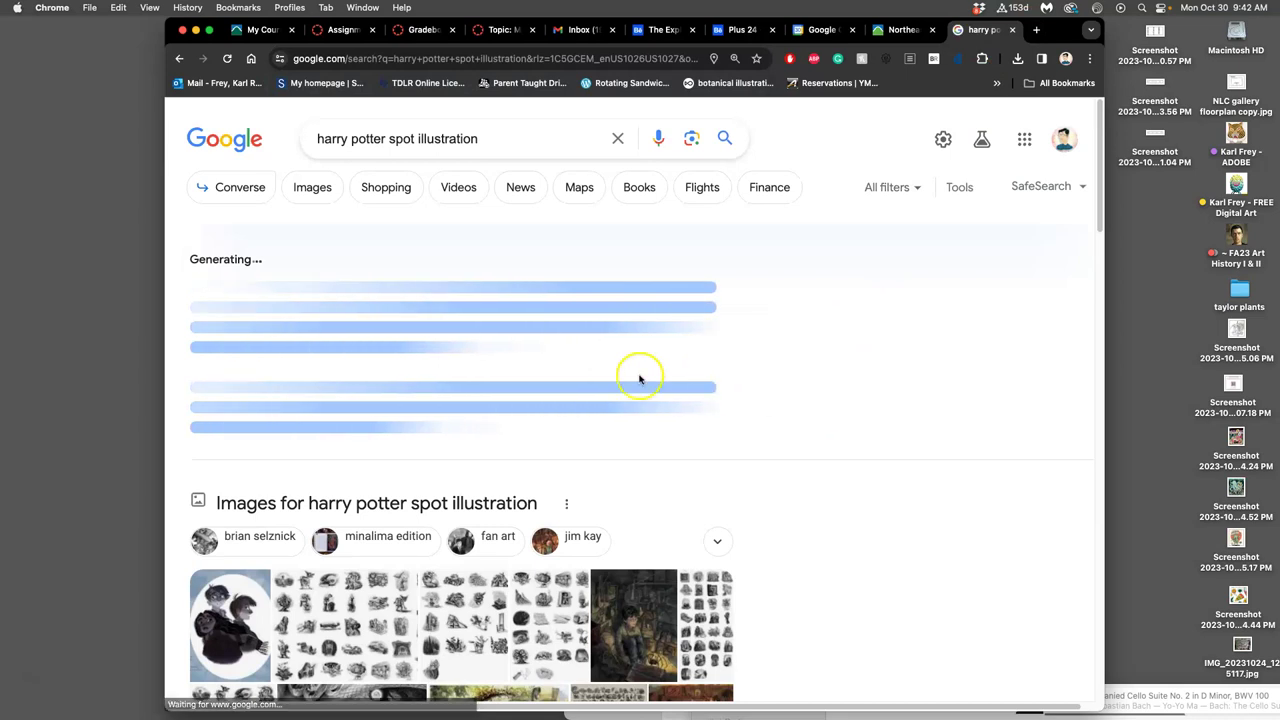
Step: Open the harrypotterfanzone article of every chapter illustration and look through its pencil drawings
left_click(343, 605)
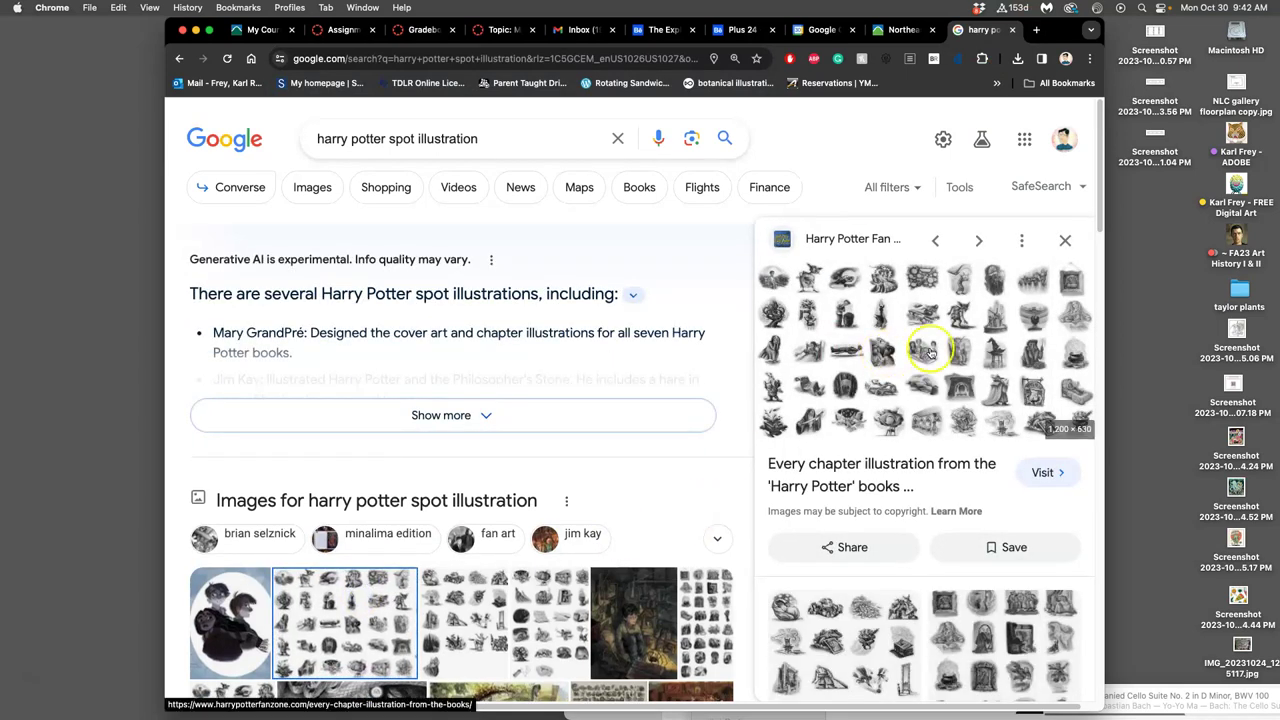
left_click(928, 350)
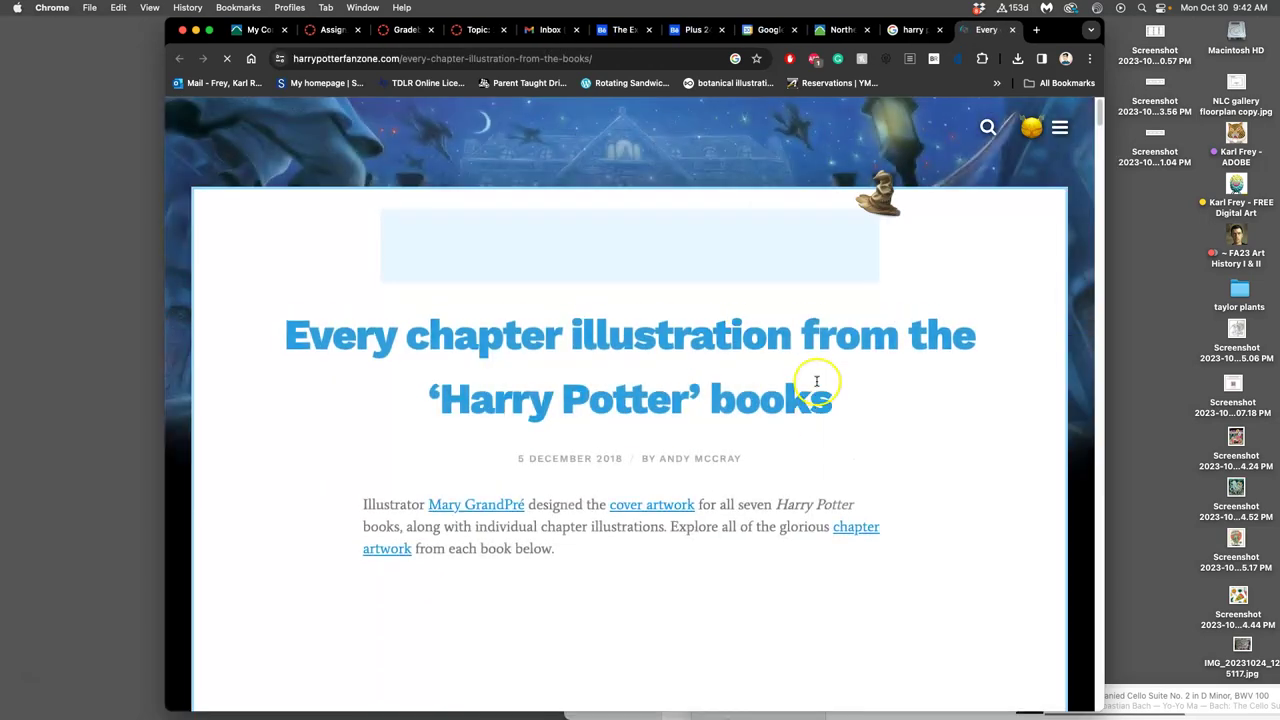
scroll(806, 398, "down", 10)
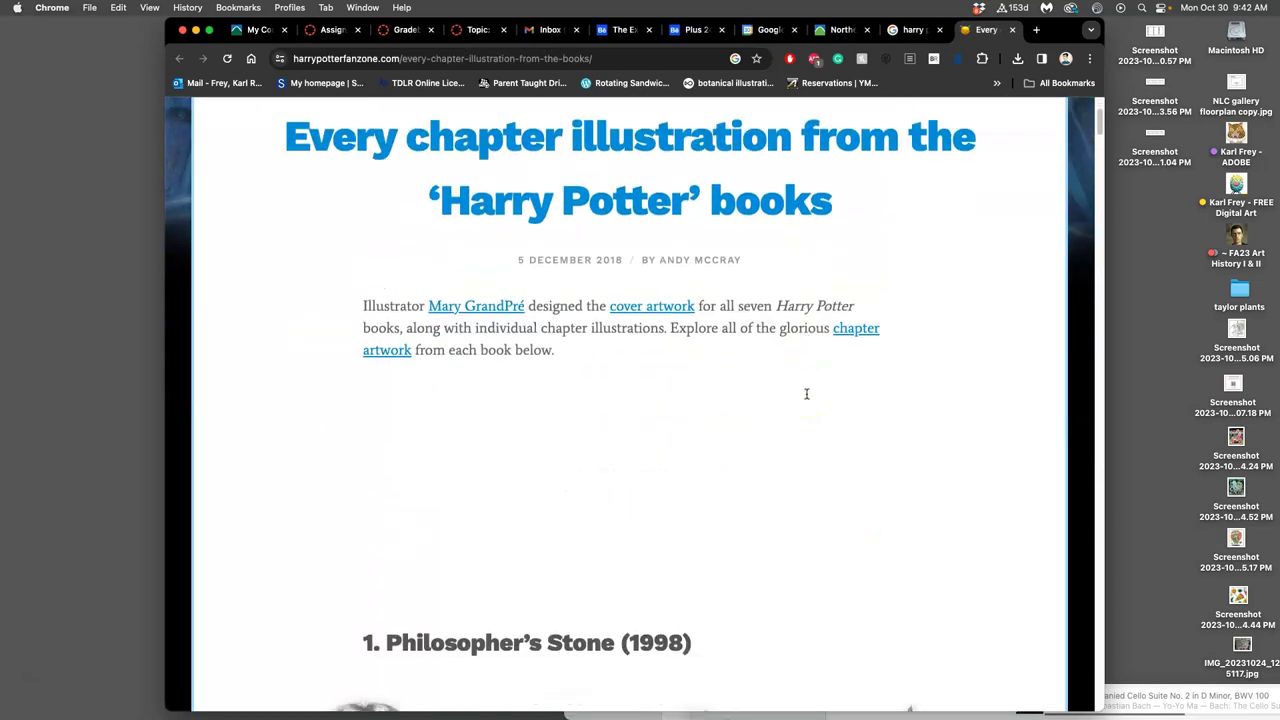
scroll(610, 315, "up", 2)
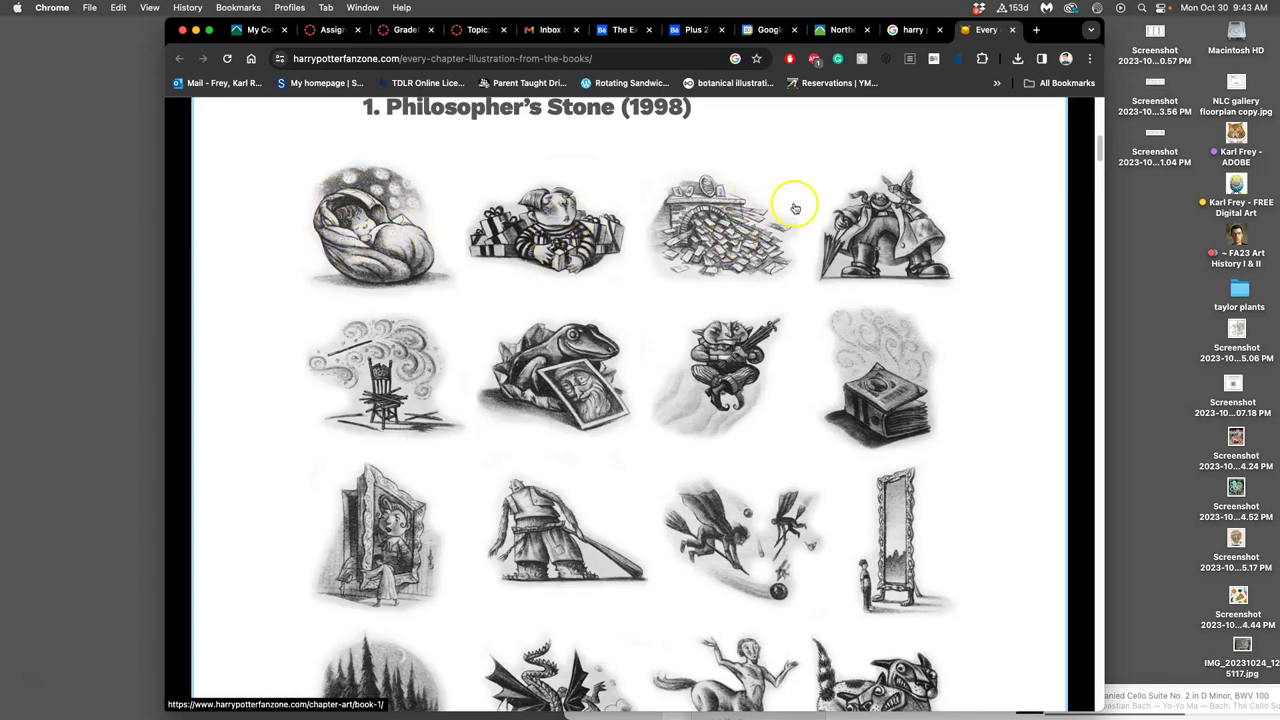
scroll(558, 362, "down", 5)
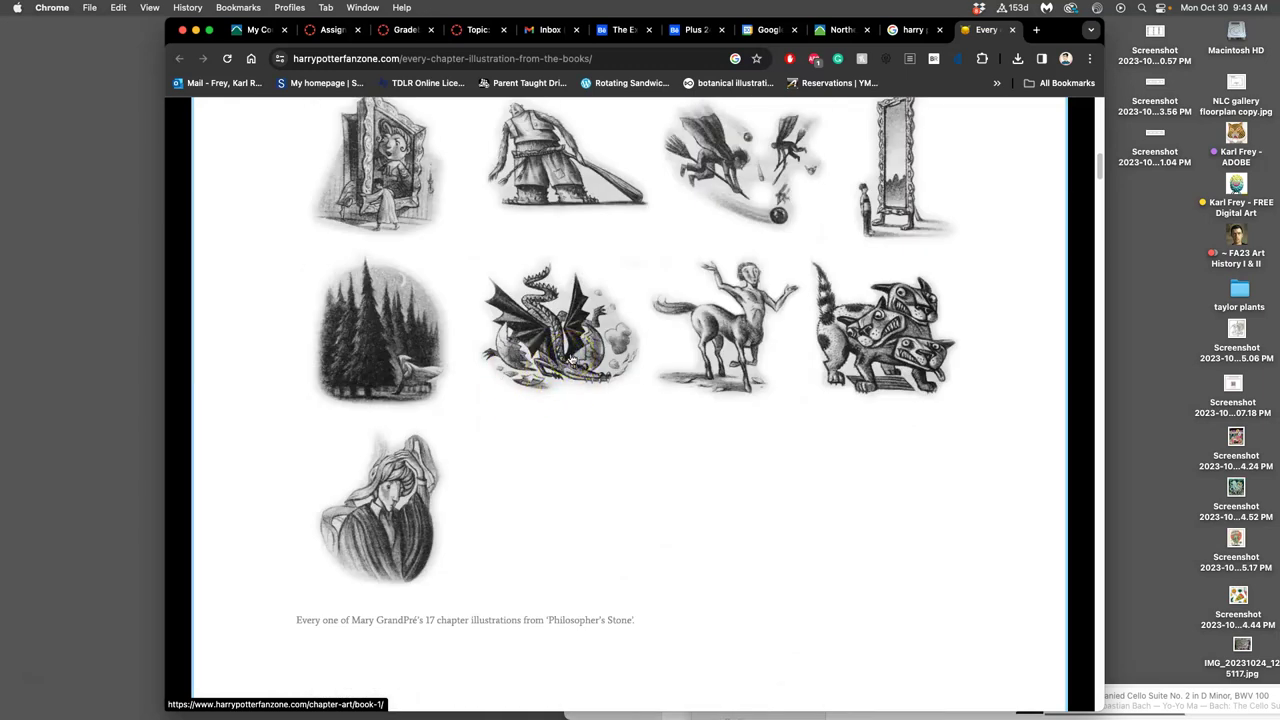
scroll(582, 357, "up", 2)
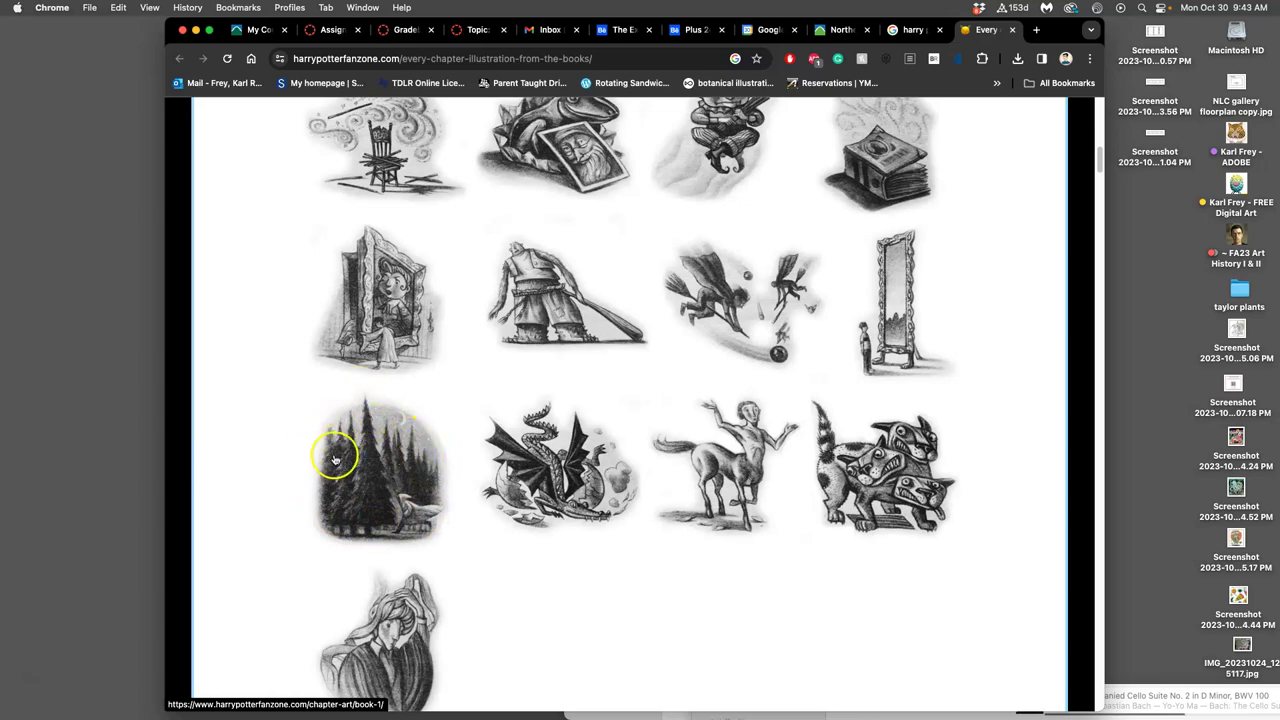
scroll(418, 458, "up", 2)
scroll(421, 465, "up", 5)
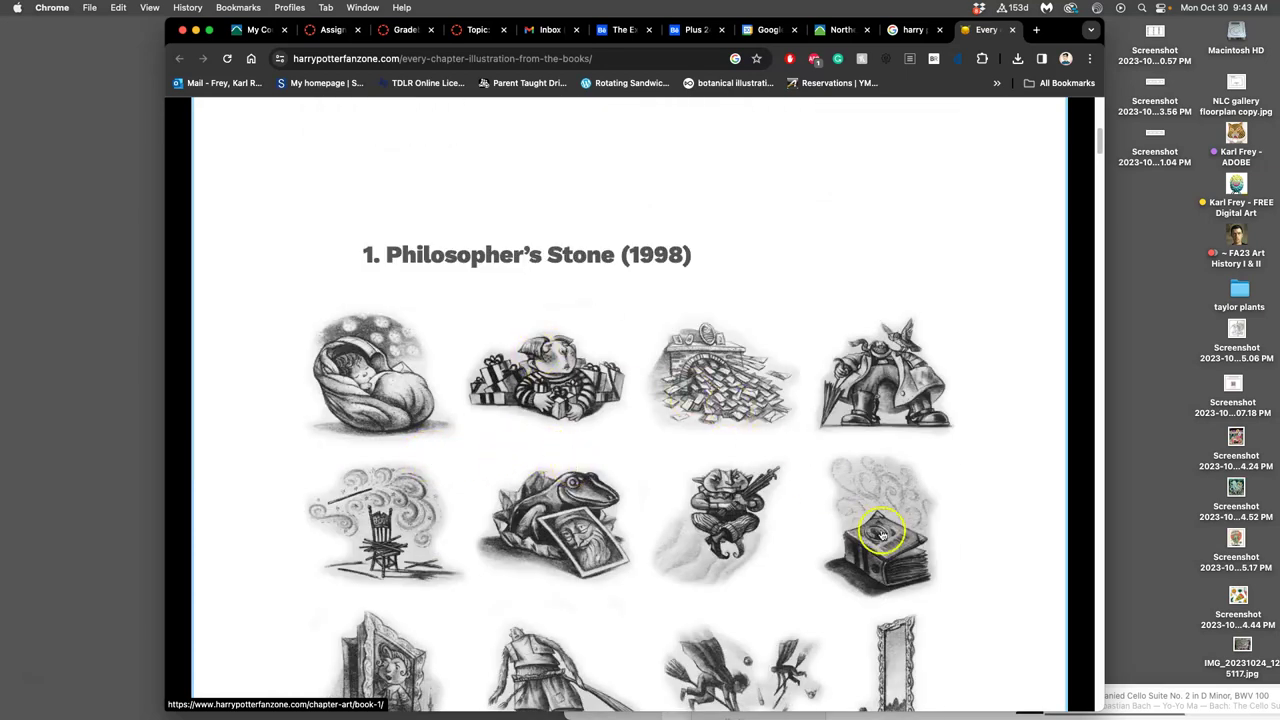
Step: Change the search to 'monster spot illustration' and switch to image results
left_click(1011, 30)
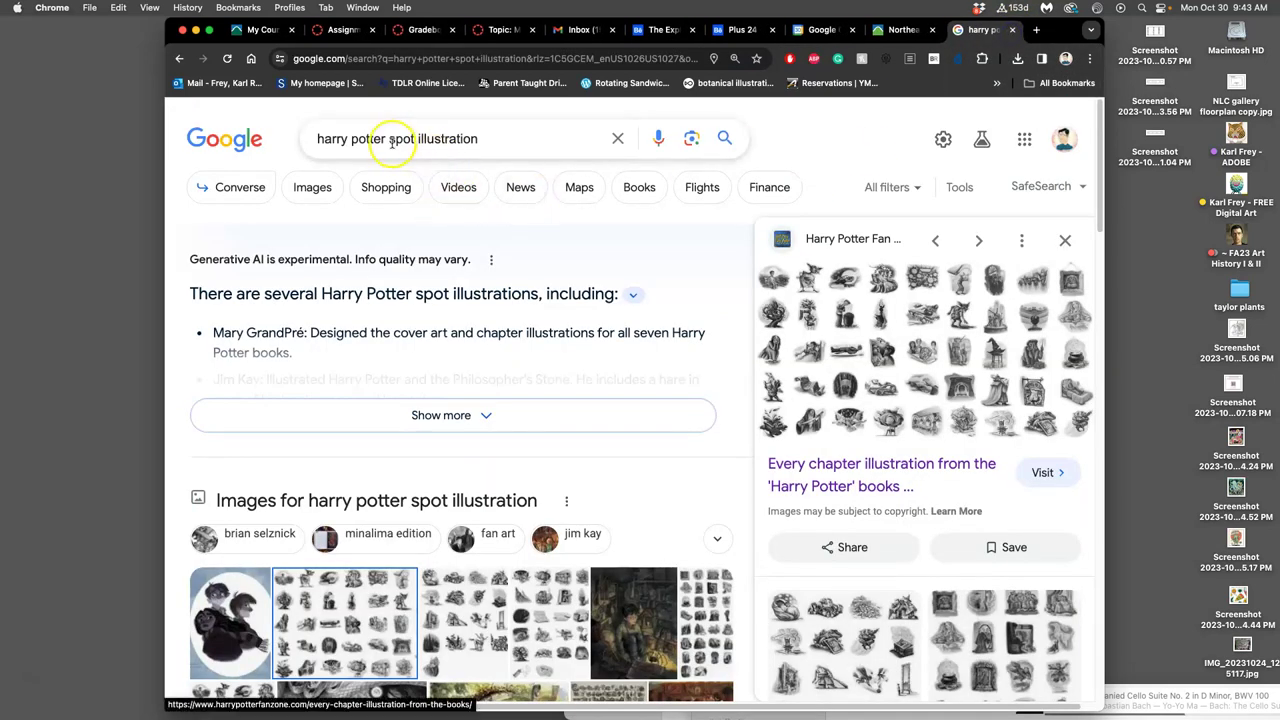
left_click_drag(386, 141, 303, 138)
type("monst")
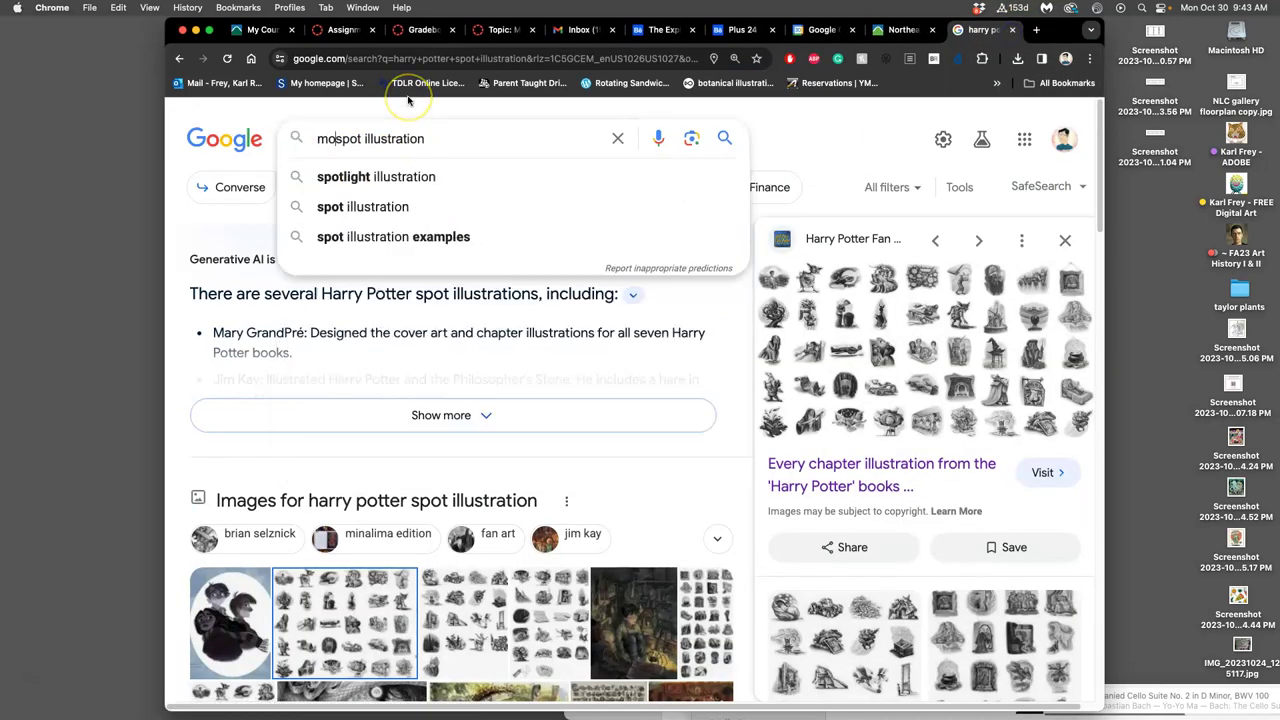
type("er")
key("Return")
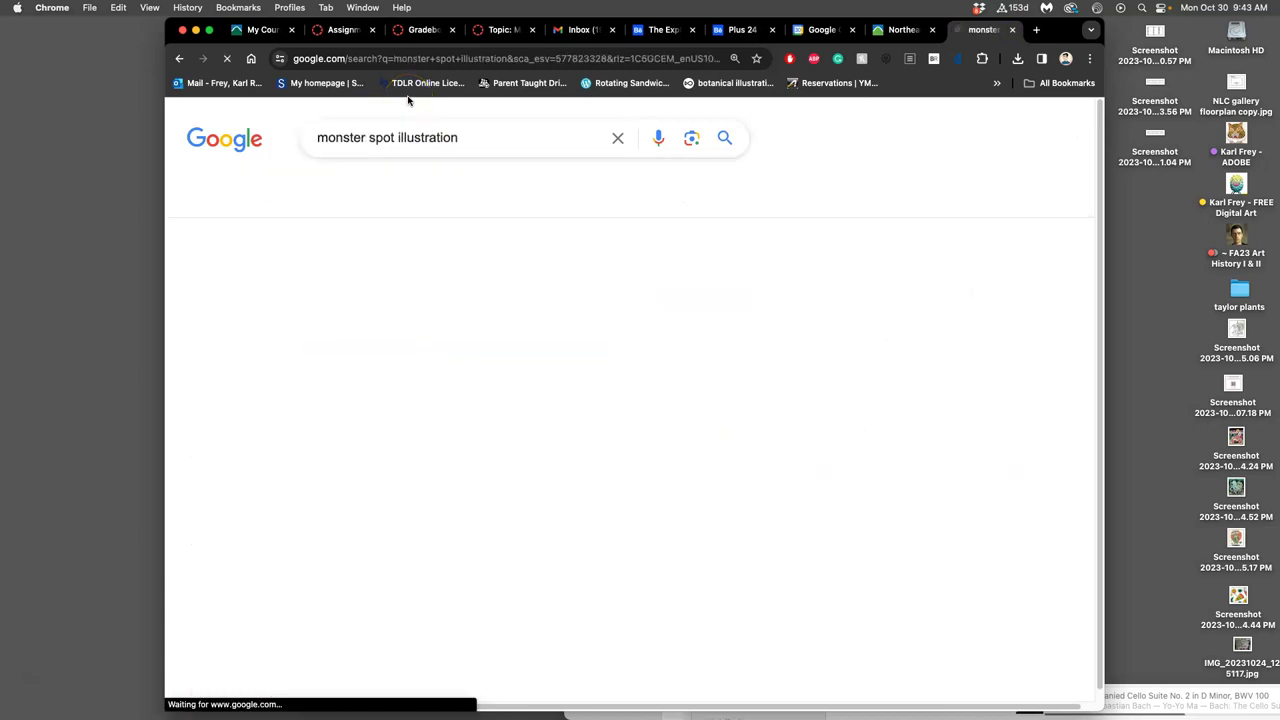
scroll(786, 340, "down", 1)
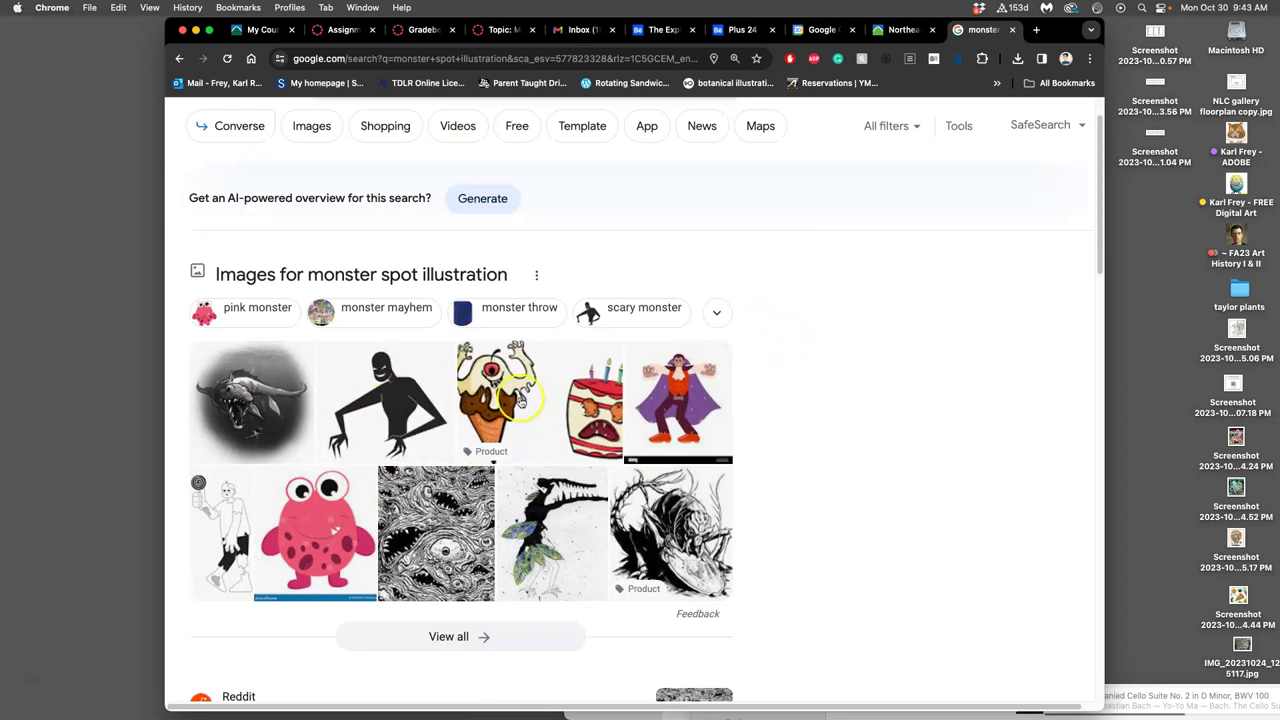
left_click(309, 127)
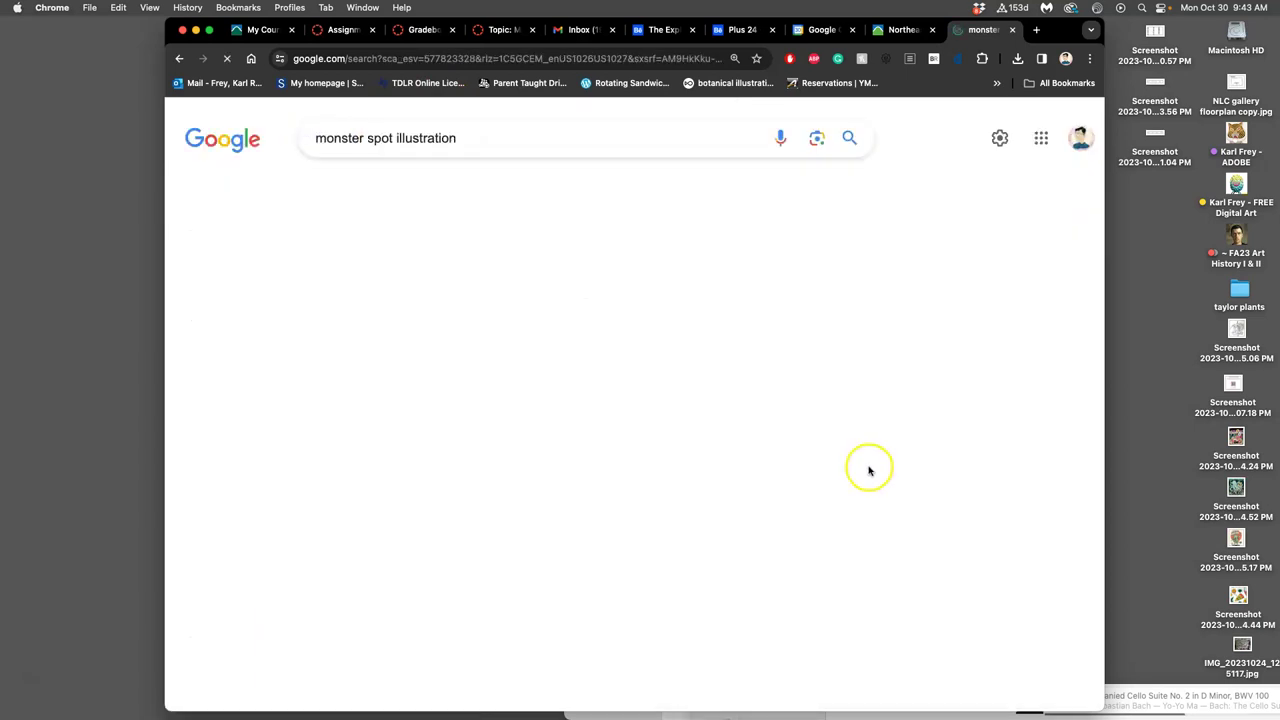
Step: Preview the yellow monster, kids book, Monster coloring pages and Freepik zombie Halloween images
scroll(843, 465, "down", 1)
scroll(843, 465, "down", 4)
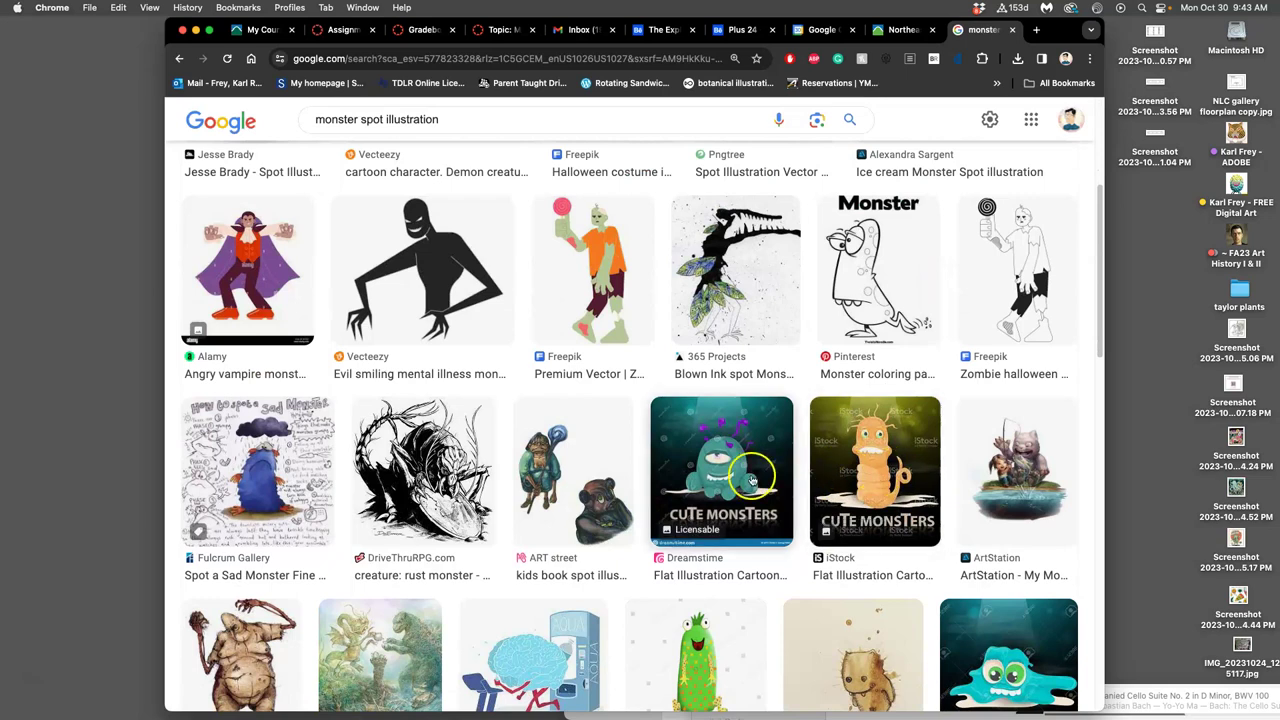
left_click(880, 477)
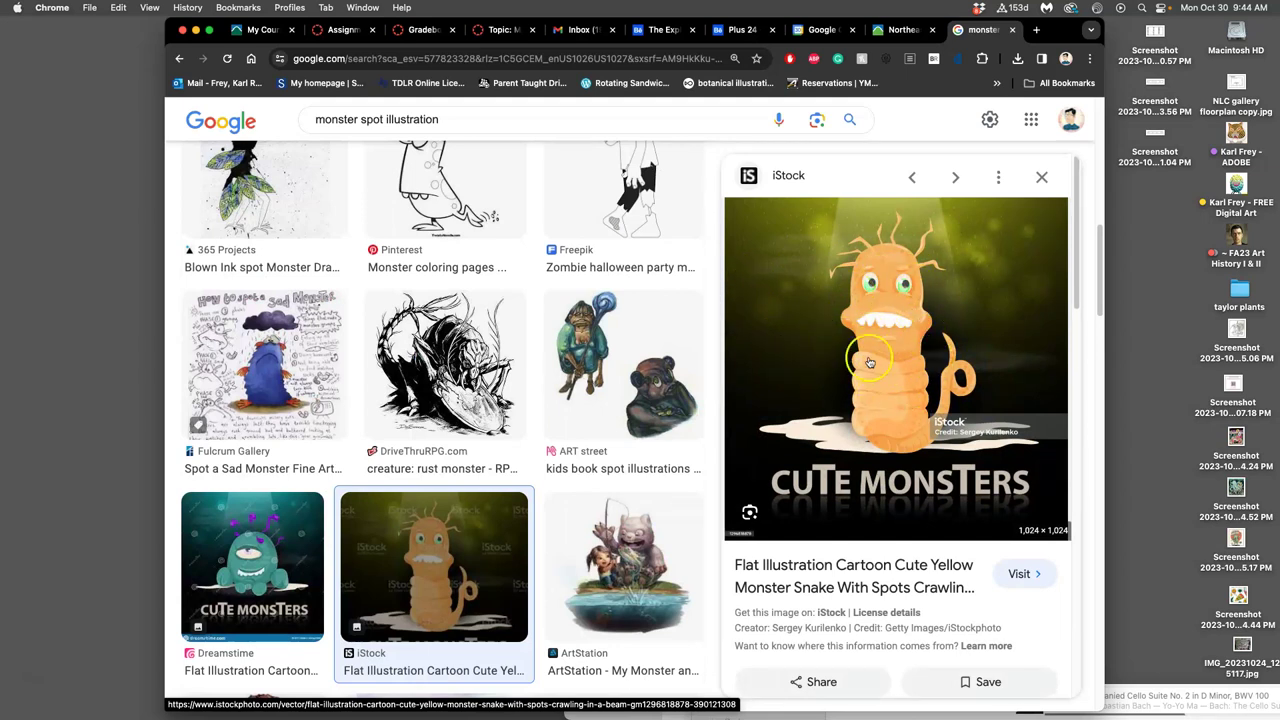
left_click(693, 370)
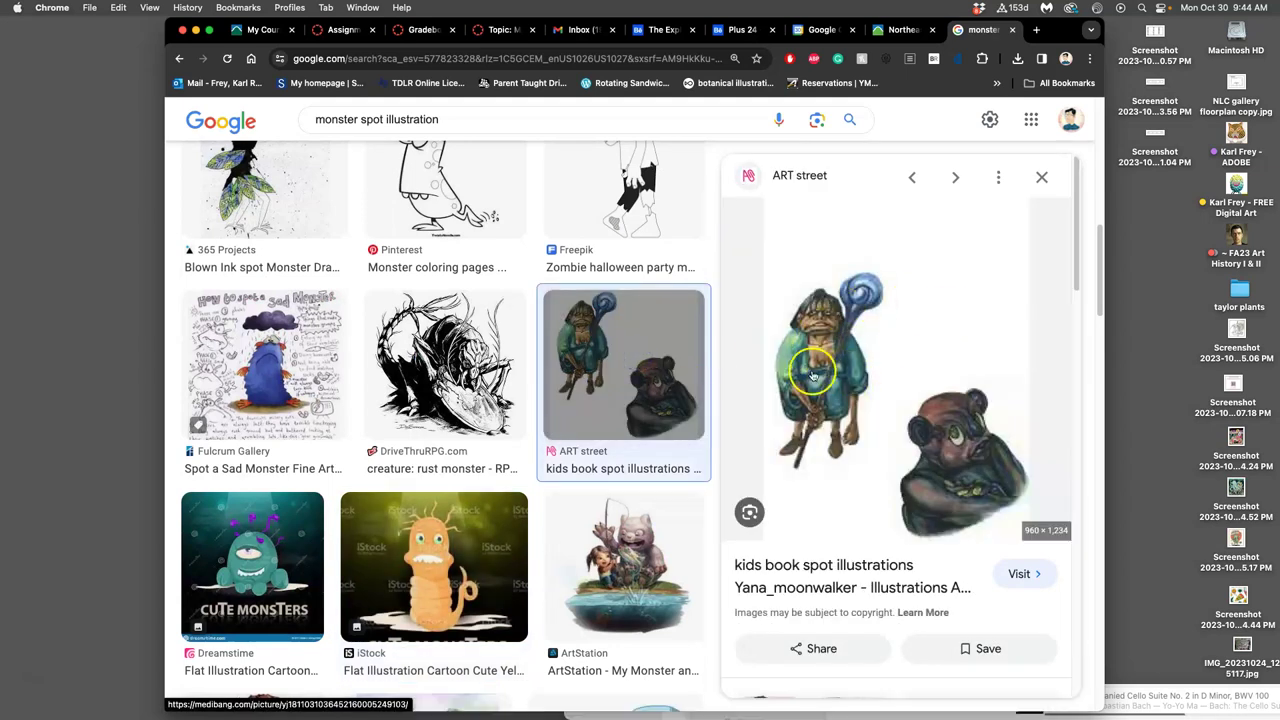
scroll(560, 404, "up", 2)
left_click(462, 375)
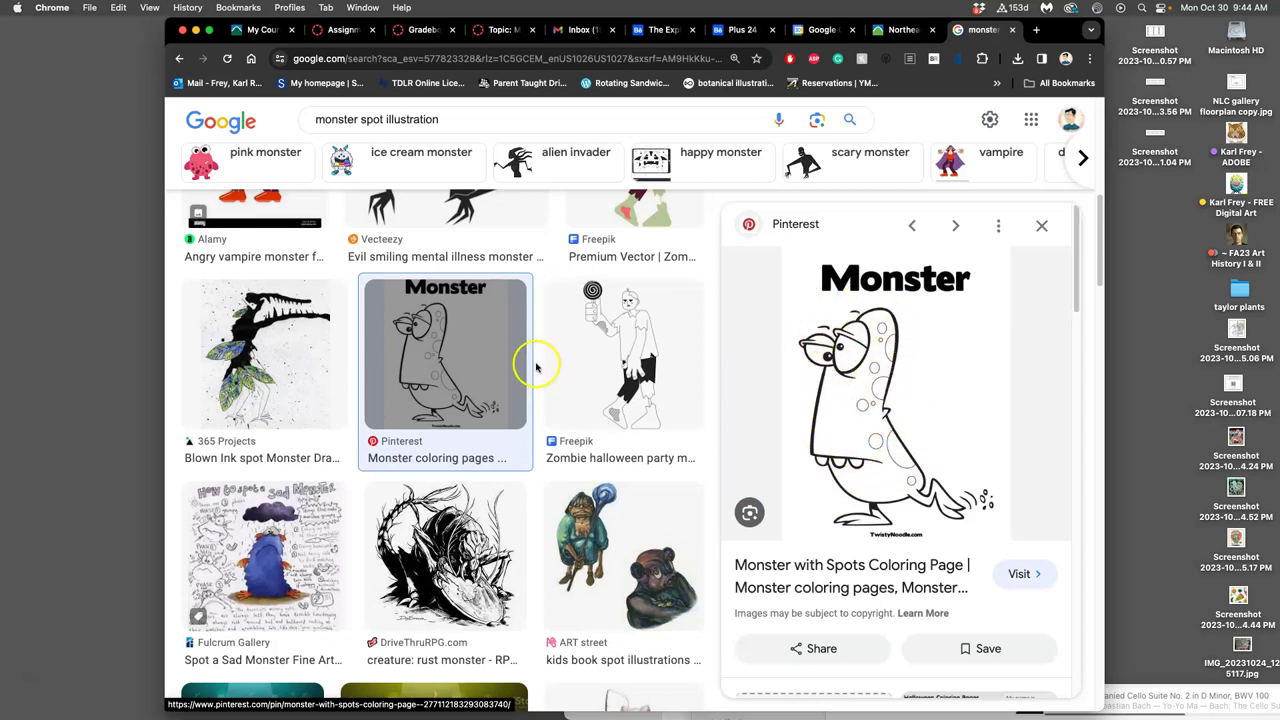
scroll(533, 368, "up", 2)
left_click(616, 326)
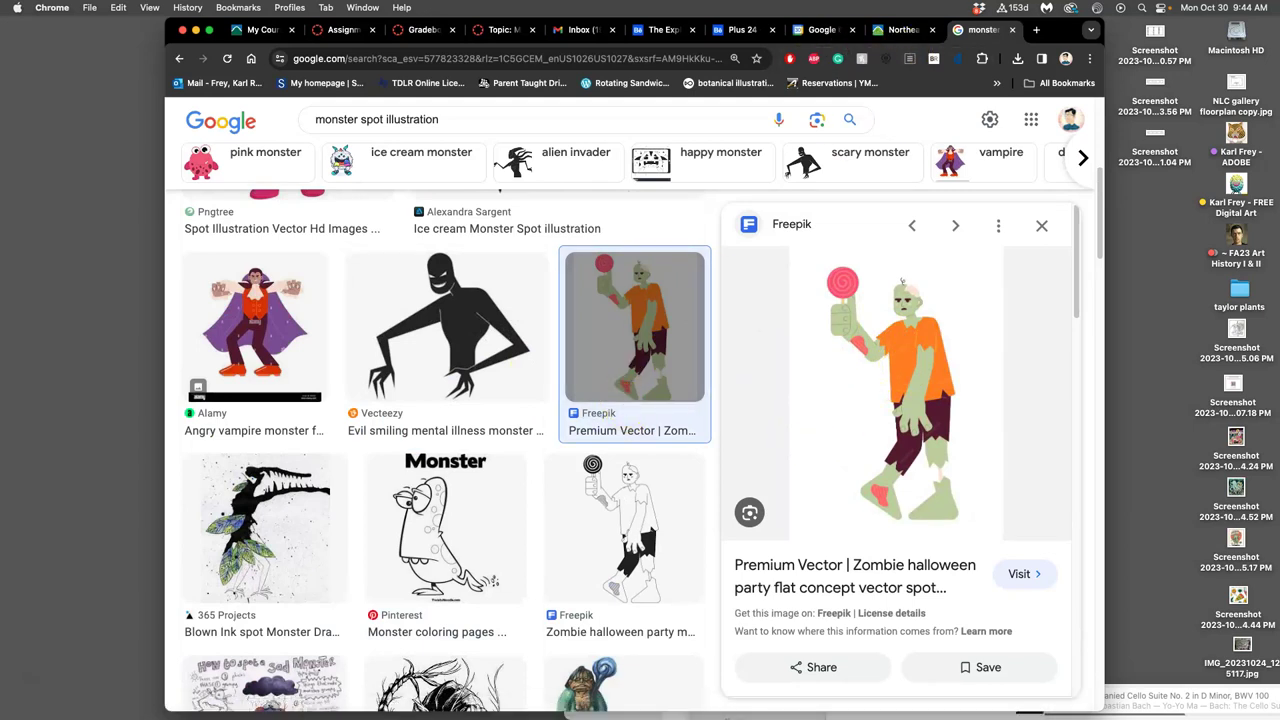
left_click_drag(1112, 20, 1114, 57)
Step: Scroll through the Plus 24 – Pack 10 Behance illustrations to 'Thanks for watching' and back up
left_click(740, 66)
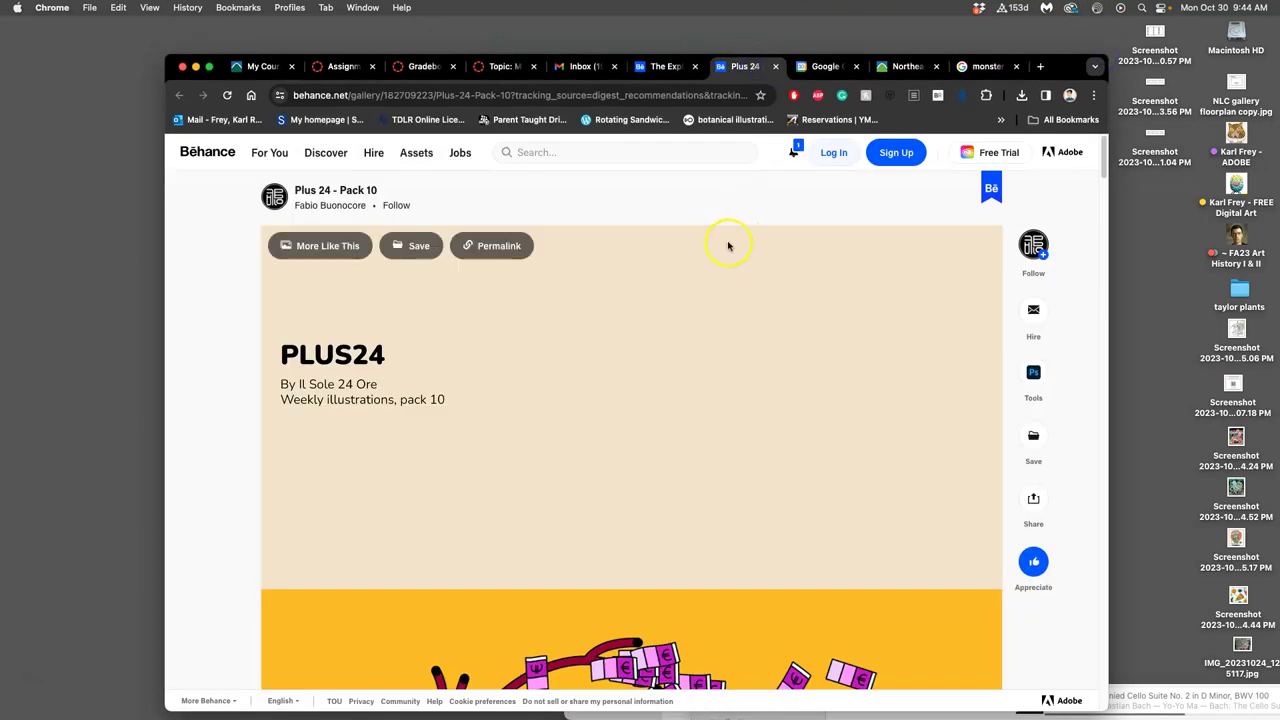
scroll(740, 264, "down", 15)
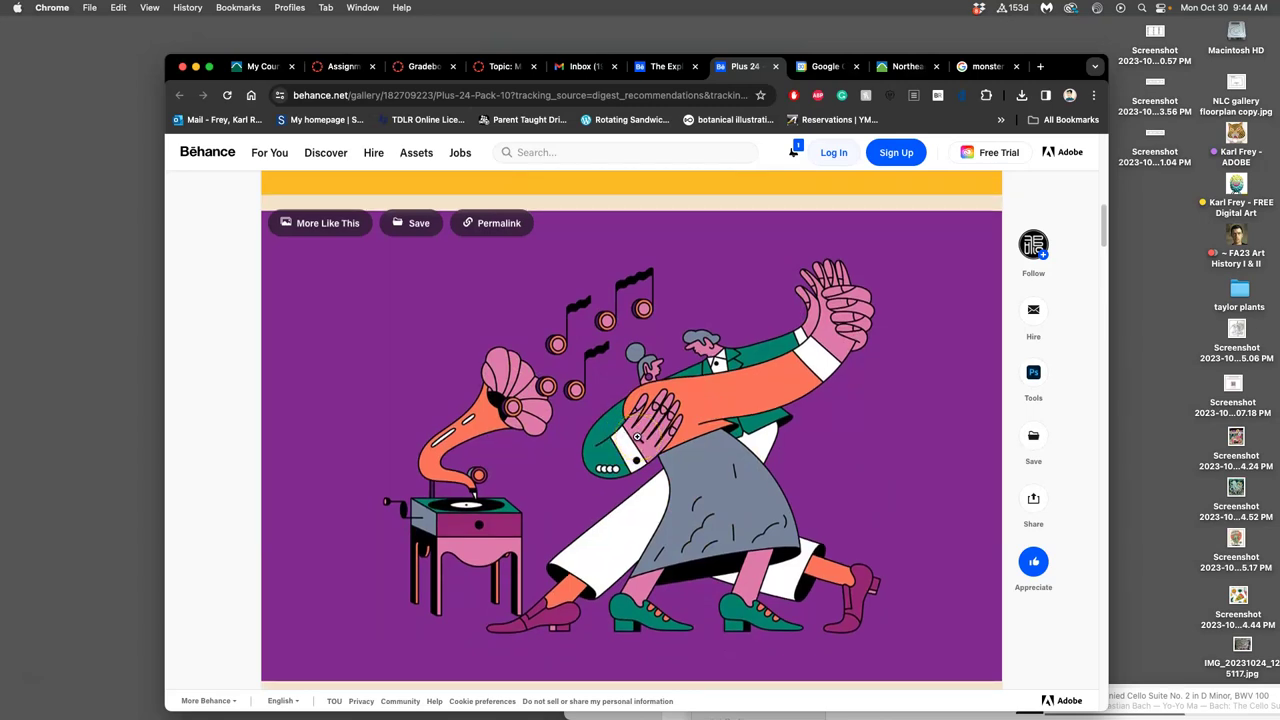
scroll(637, 437, "down", 5)
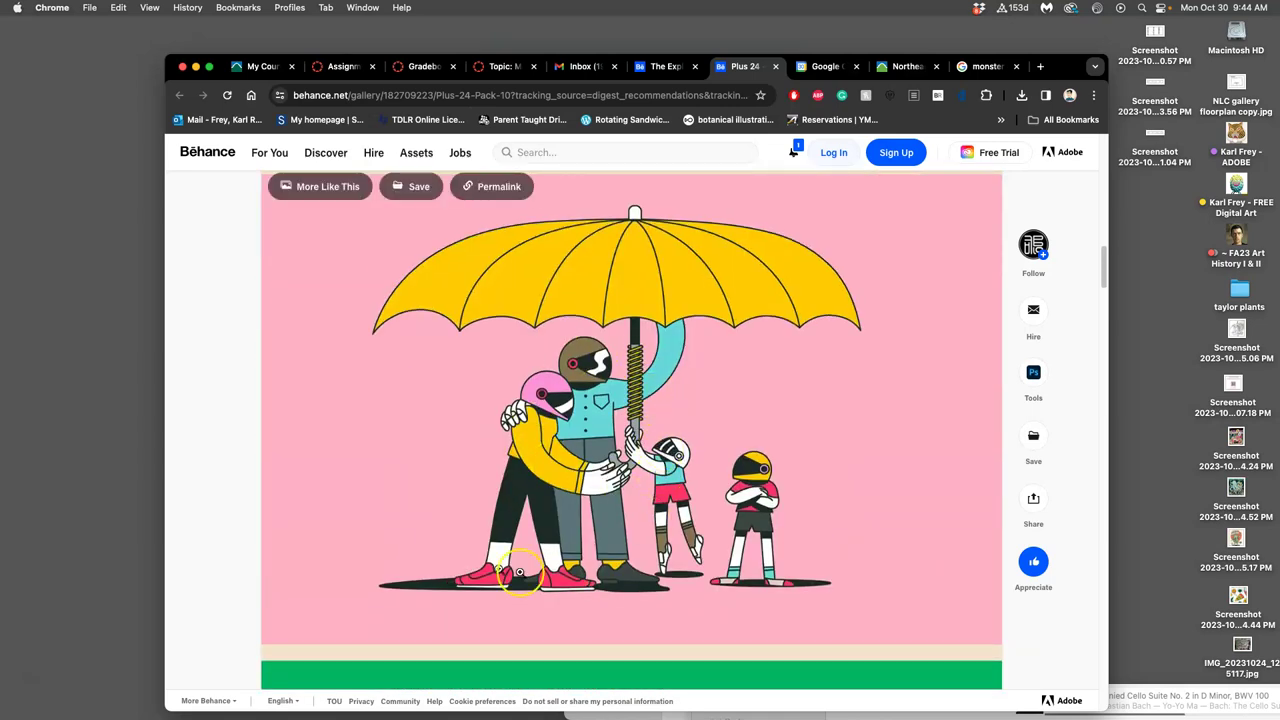
scroll(490, 540, "down", 5)
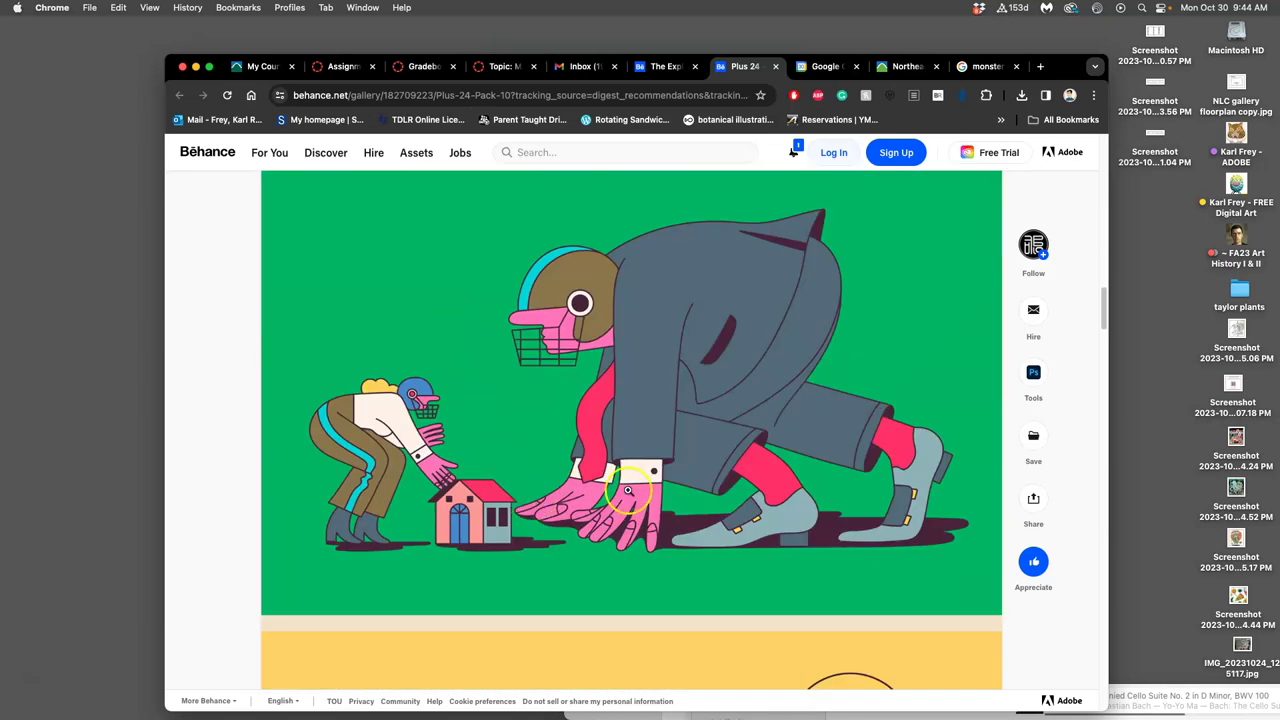
scroll(680, 355, "down", 5)
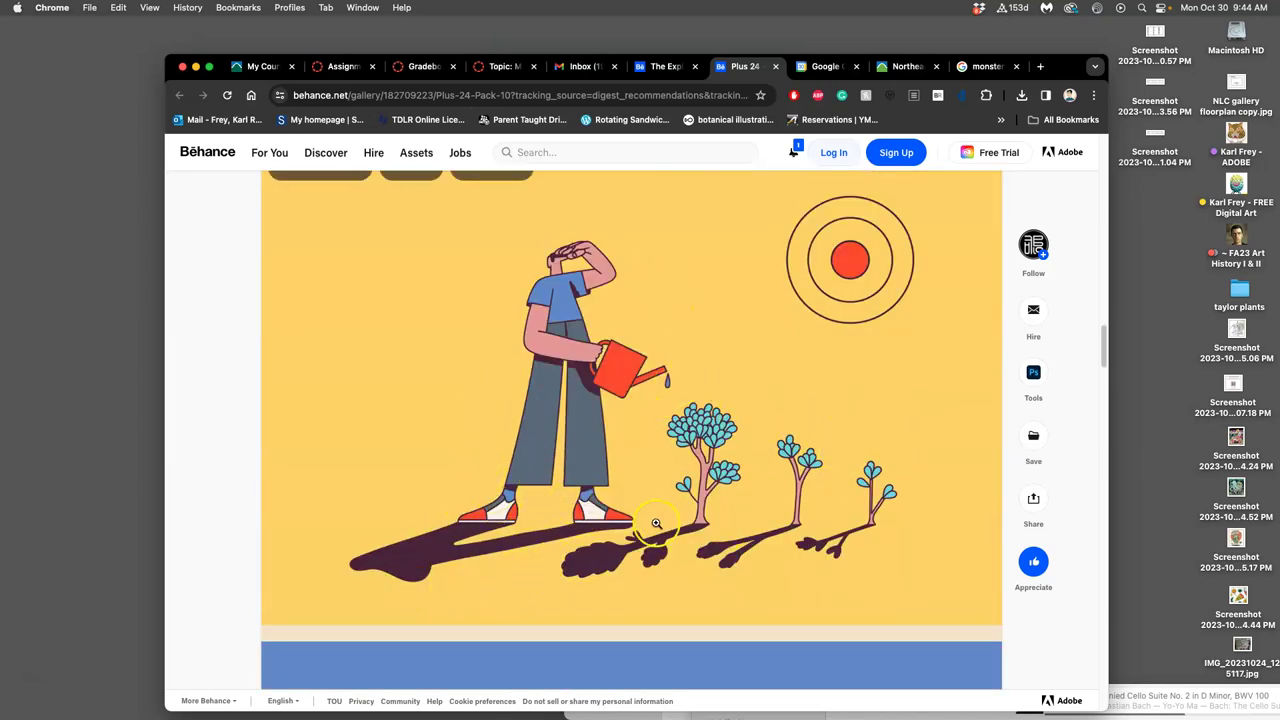
scroll(654, 521, "down", 10)
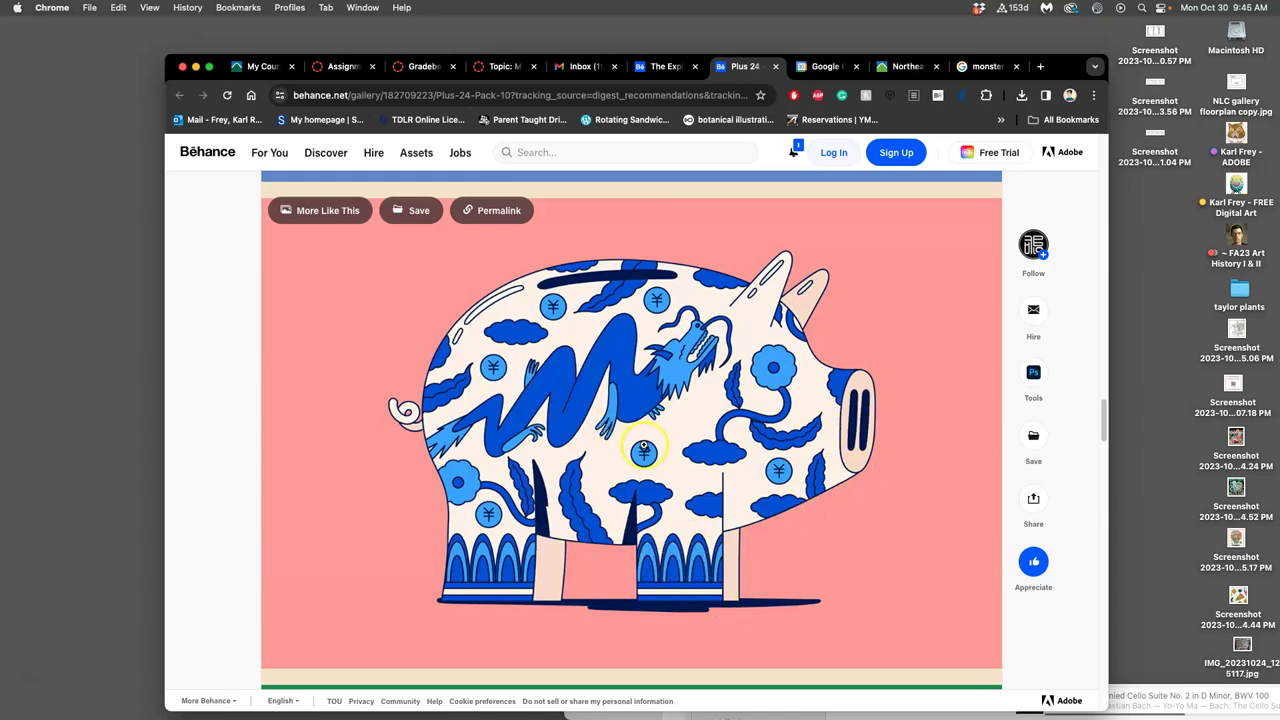
scroll(623, 453, "down", 4)
scroll(623, 453, "down", 2)
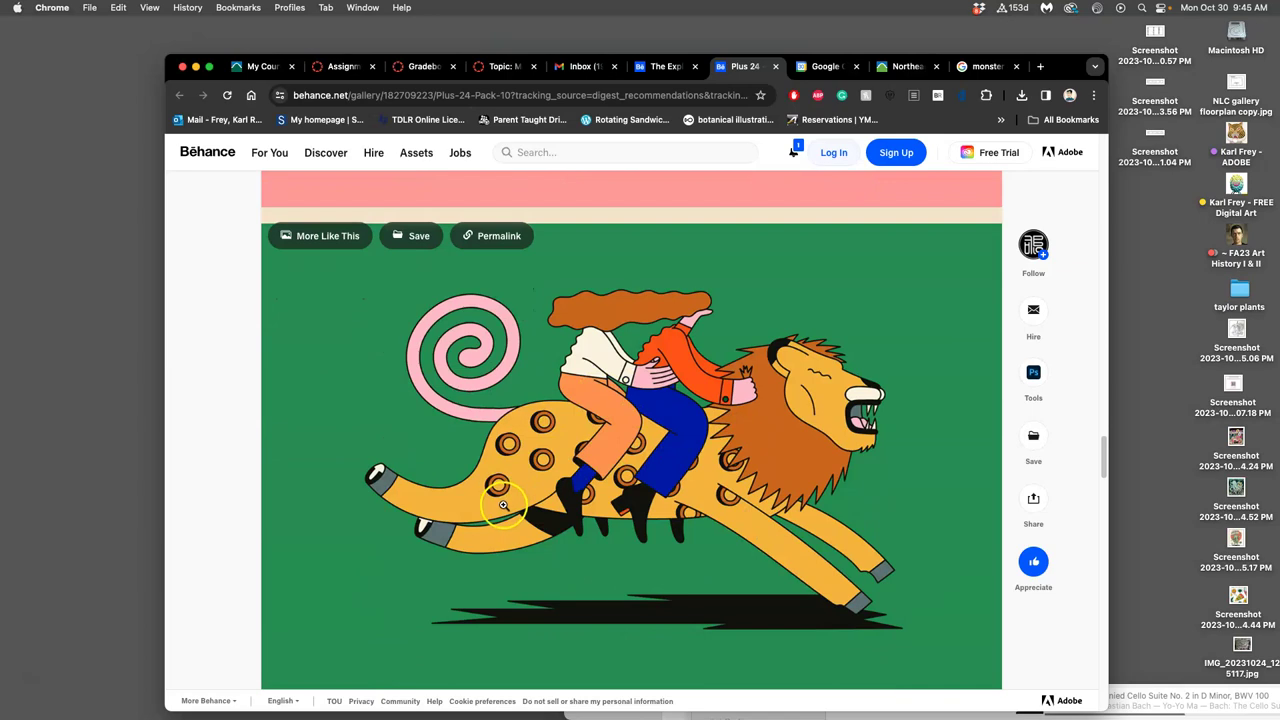
scroll(520, 494, "down", 2)
scroll(526, 499, "down", 5)
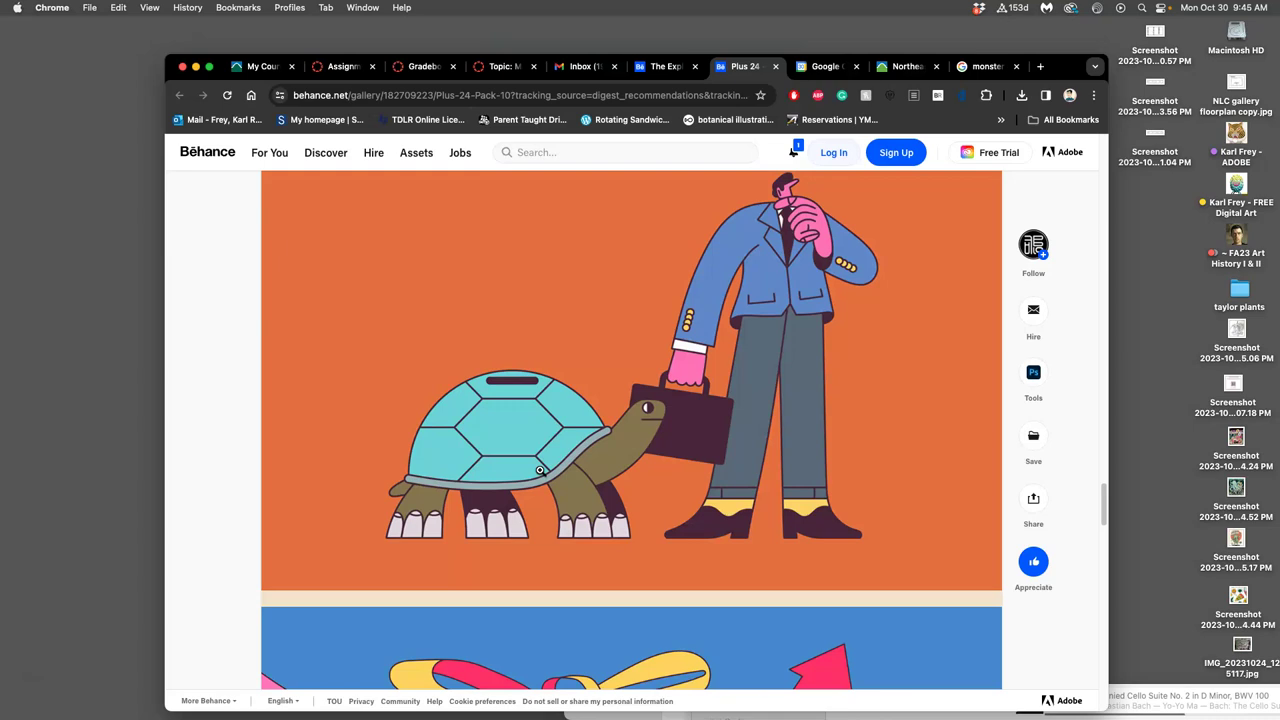
scroll(565, 468, "down", 3)
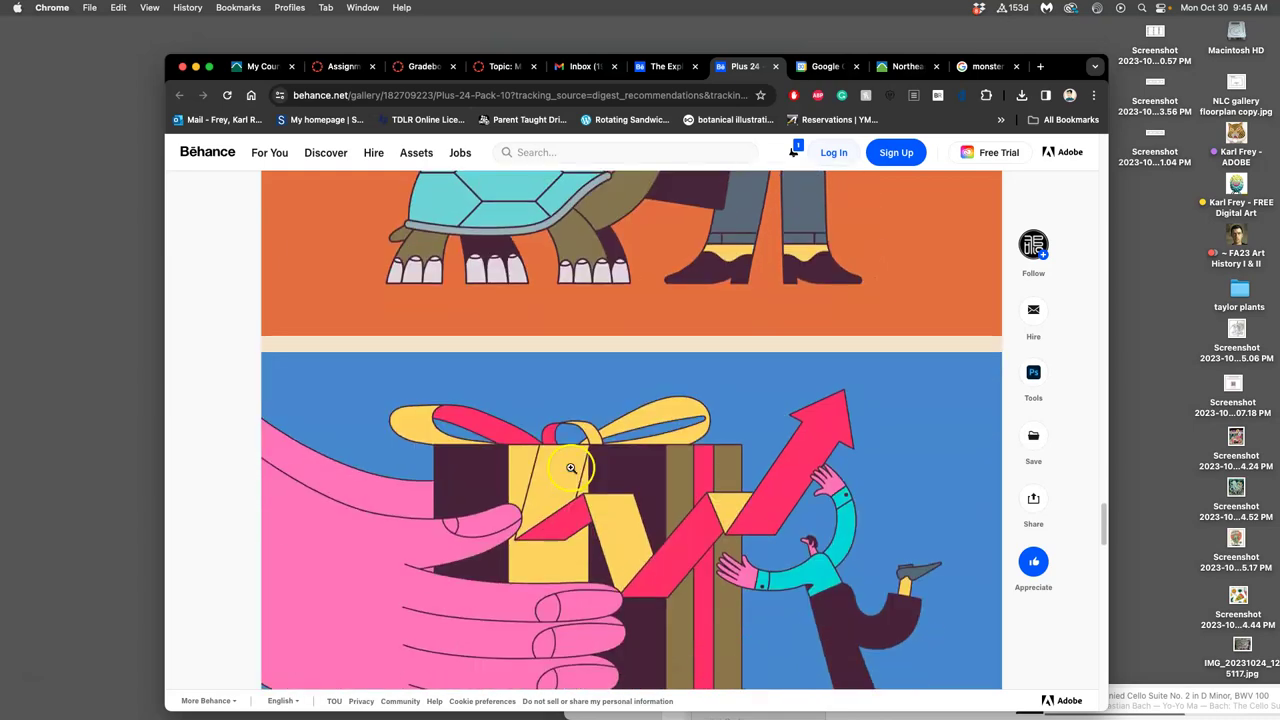
scroll(570, 467, "down", 10)
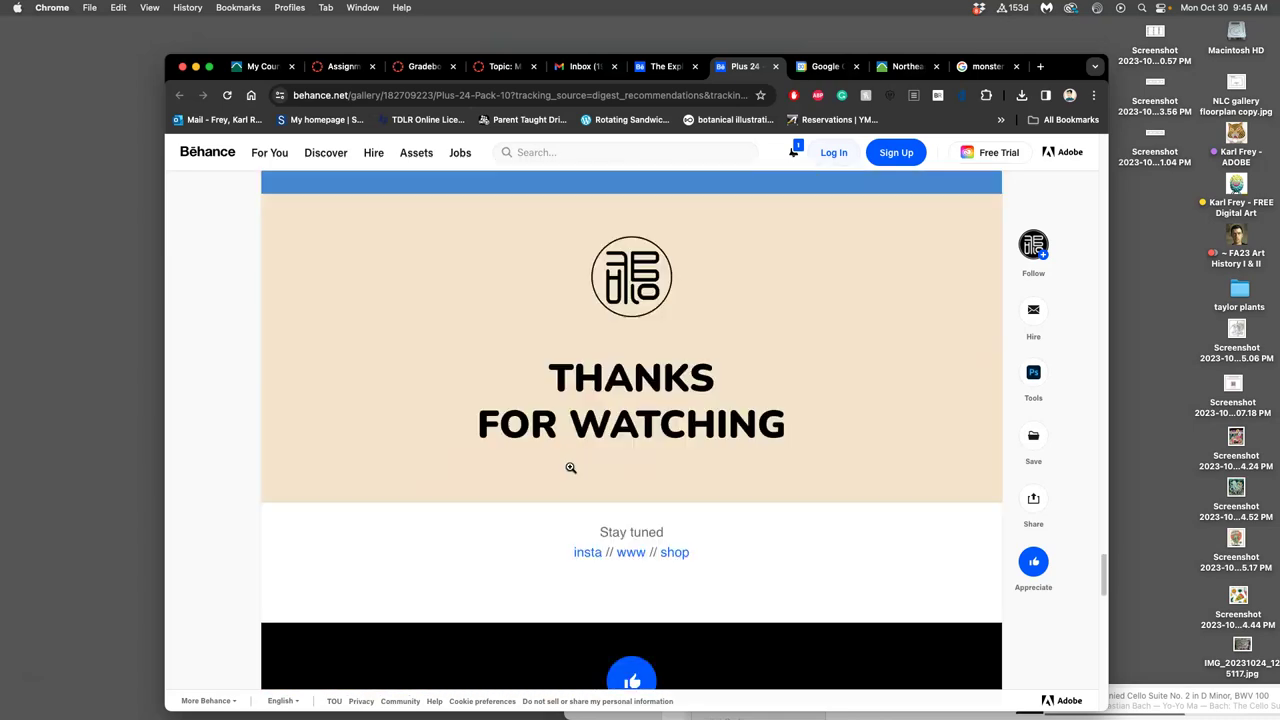
scroll(570, 467, "up", 15)
scroll(570, 467, "up", 5)
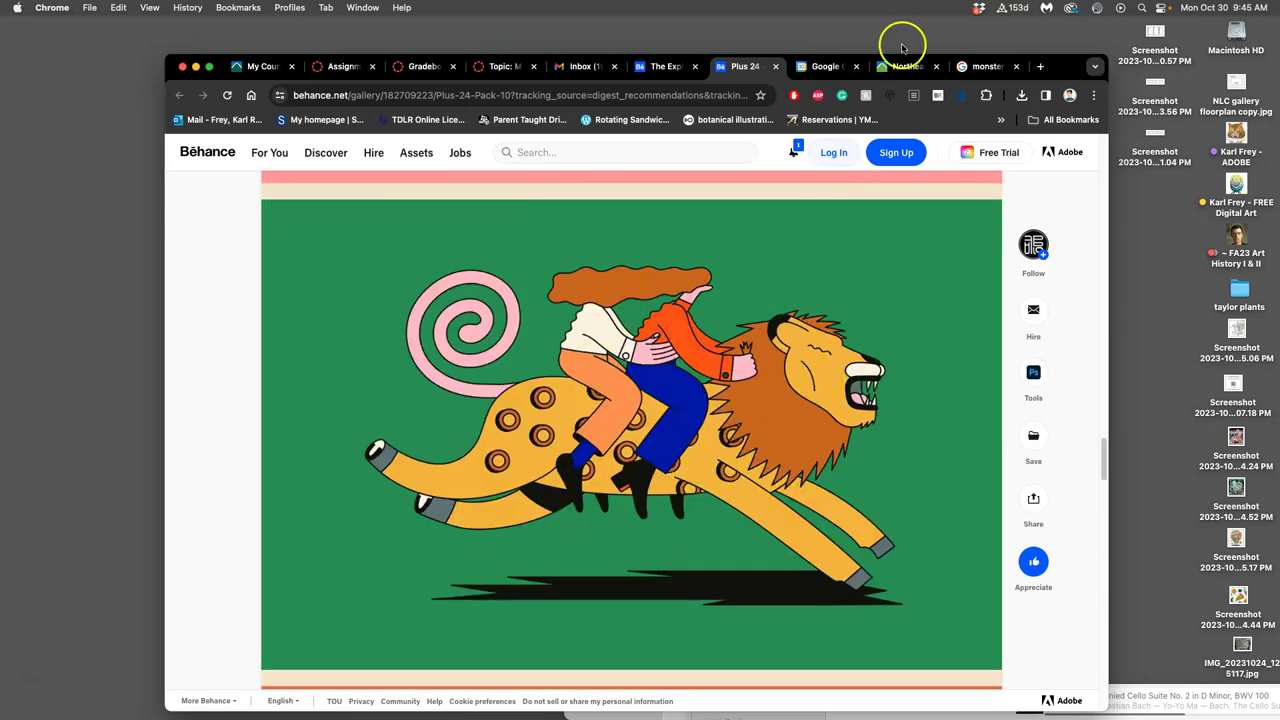
Step: Close the Behance project and return to the Canvas past examples page
left_click(776, 67)
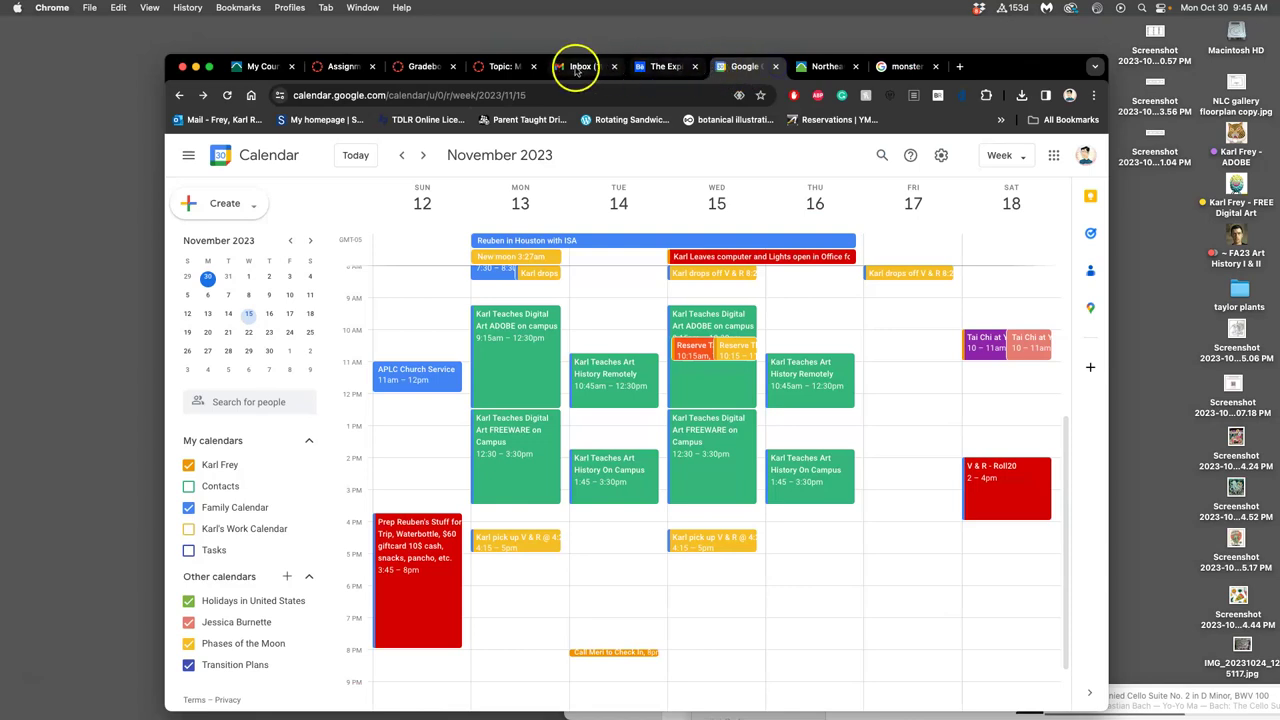
left_click(503, 67)
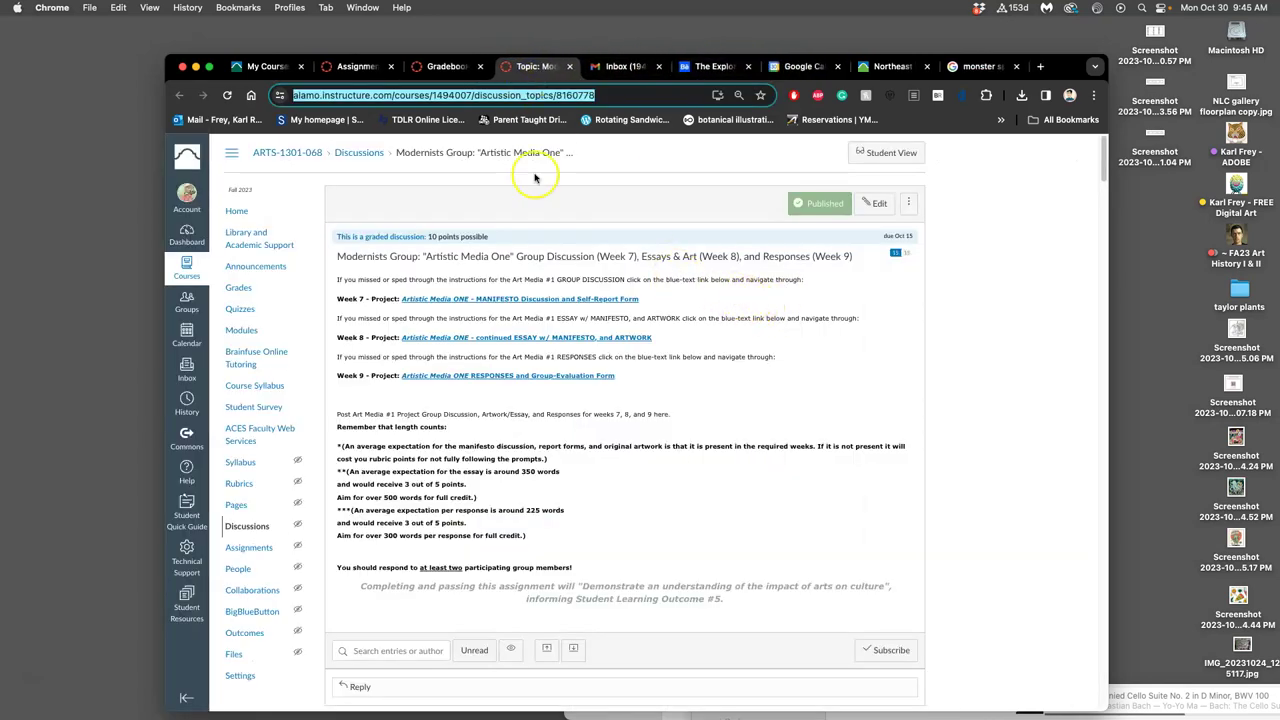
left_click(360, 66)
Step: Scroll through the sketch, line-art and coloring example rows, then go to the next page
scroll(795, 306, "down", 3)
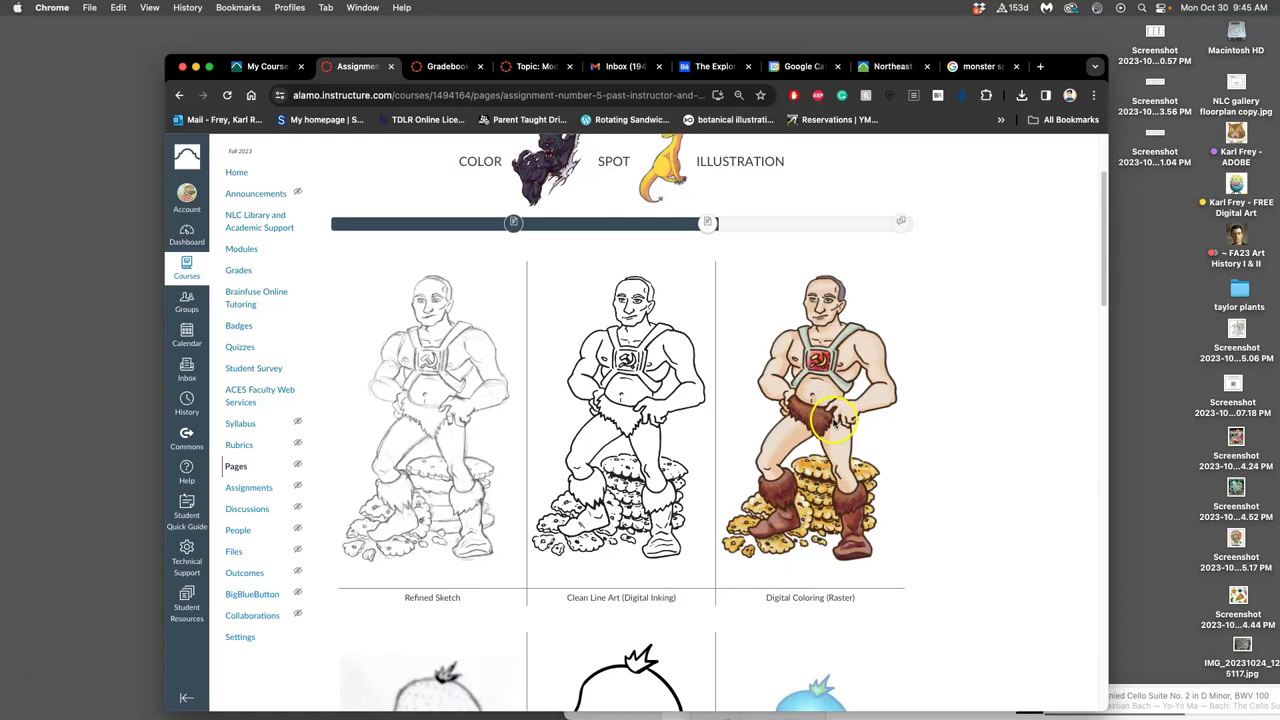
scroll(822, 422, "down", 5)
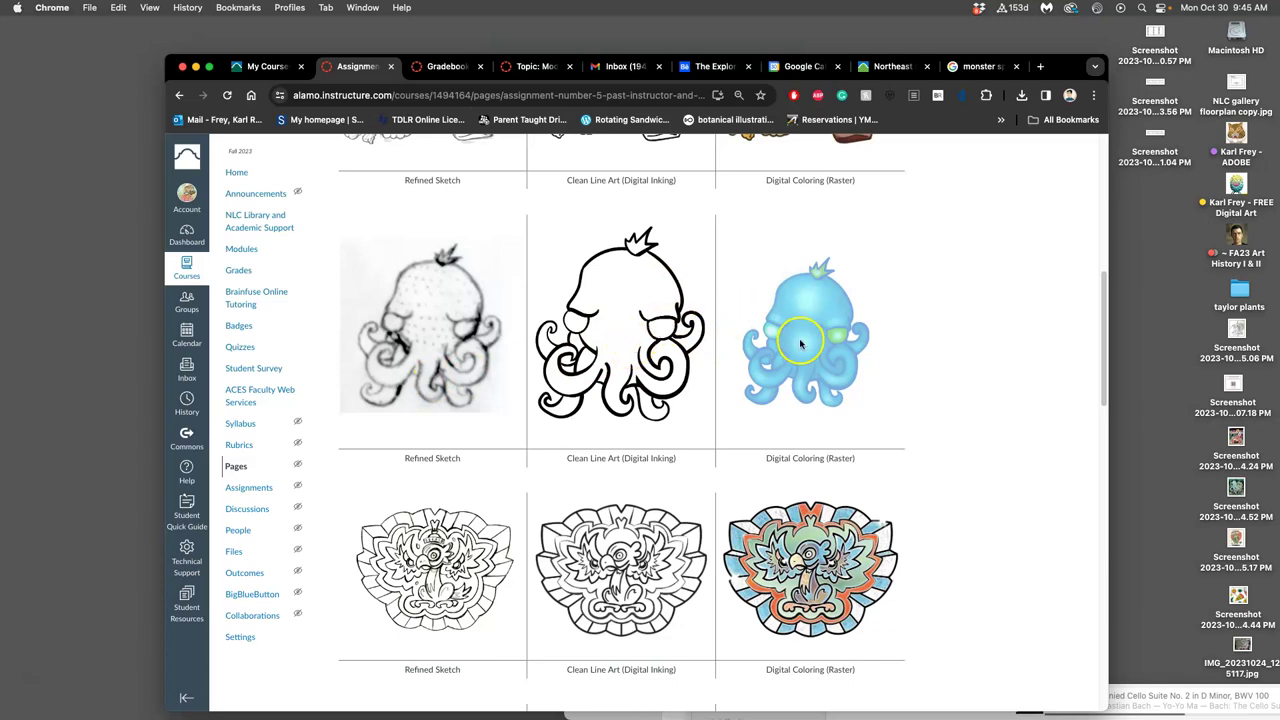
scroll(800, 343, "up", 5)
scroll(800, 343, "down", 3)
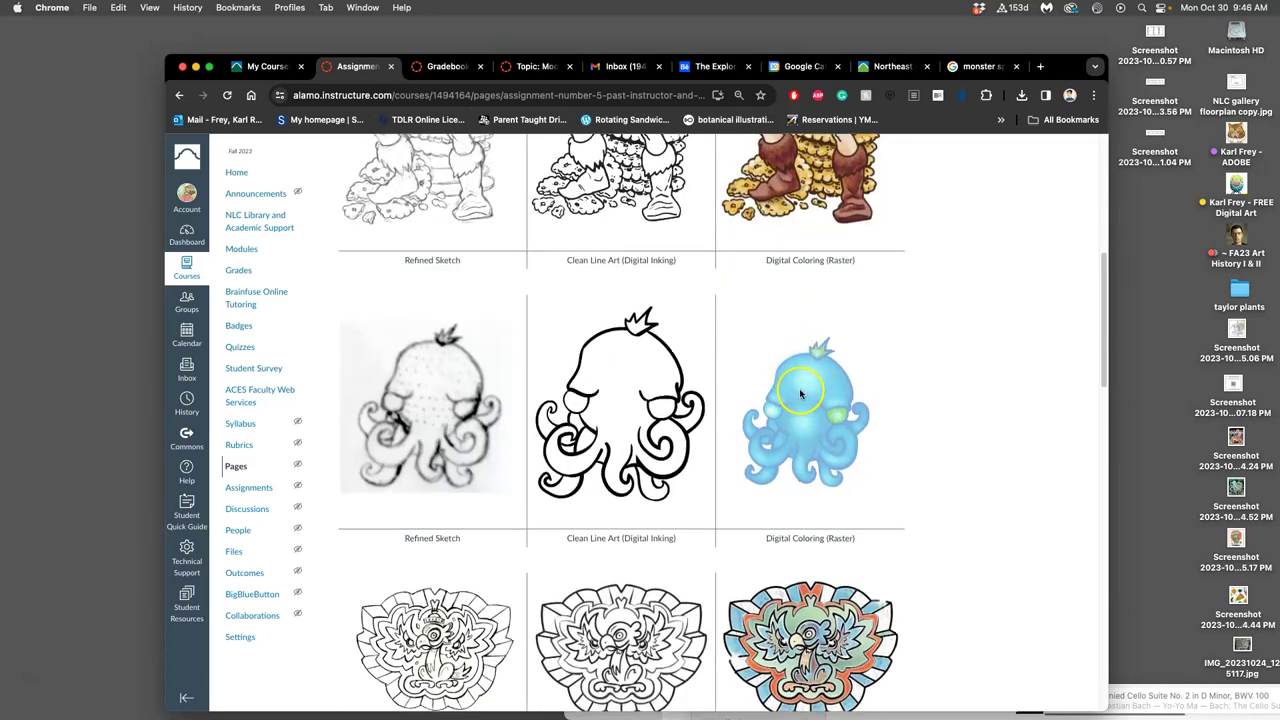
scroll(808, 408, "down", 5)
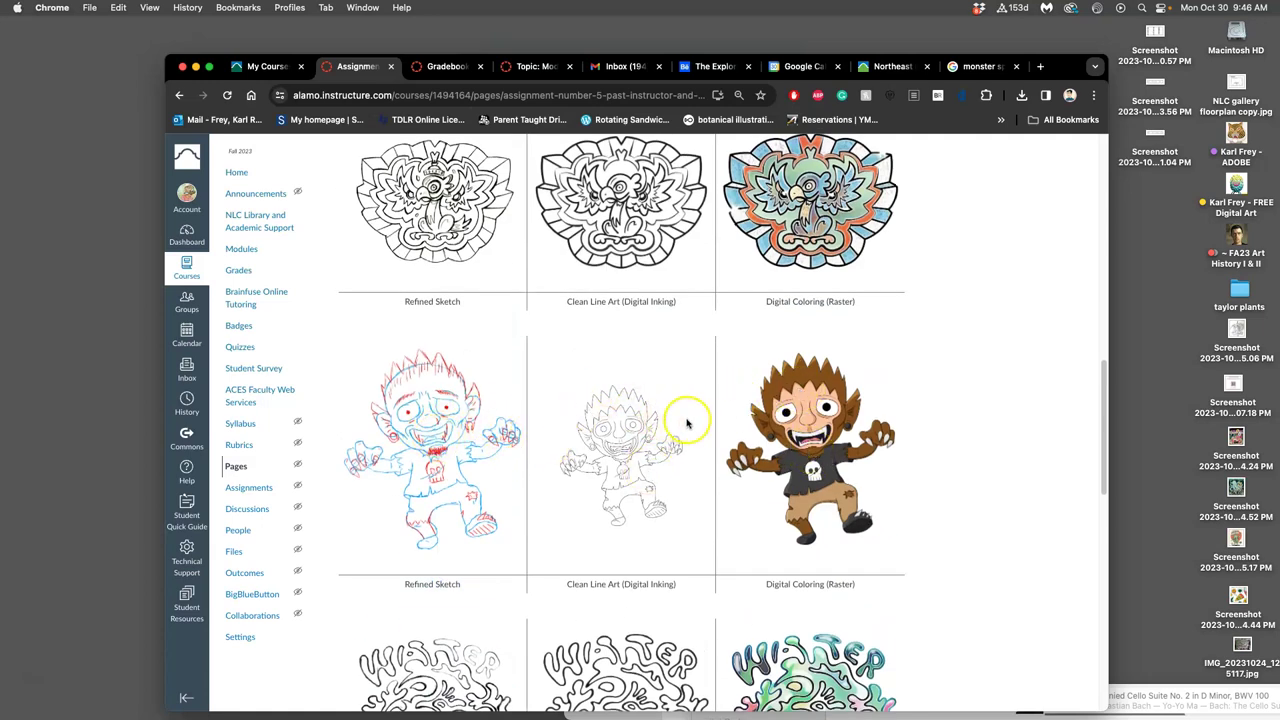
scroll(700, 425, "down", 1)
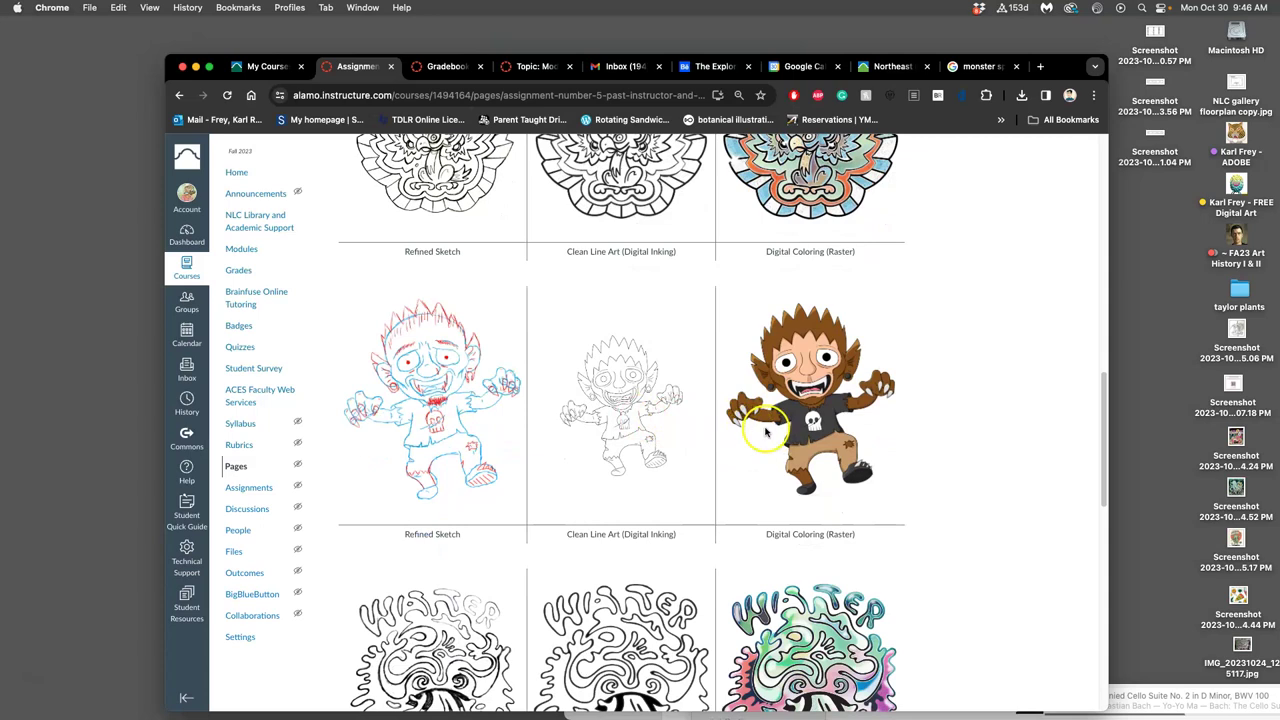
scroll(745, 430, "down", 3)
scroll(660, 435, "down", 4)
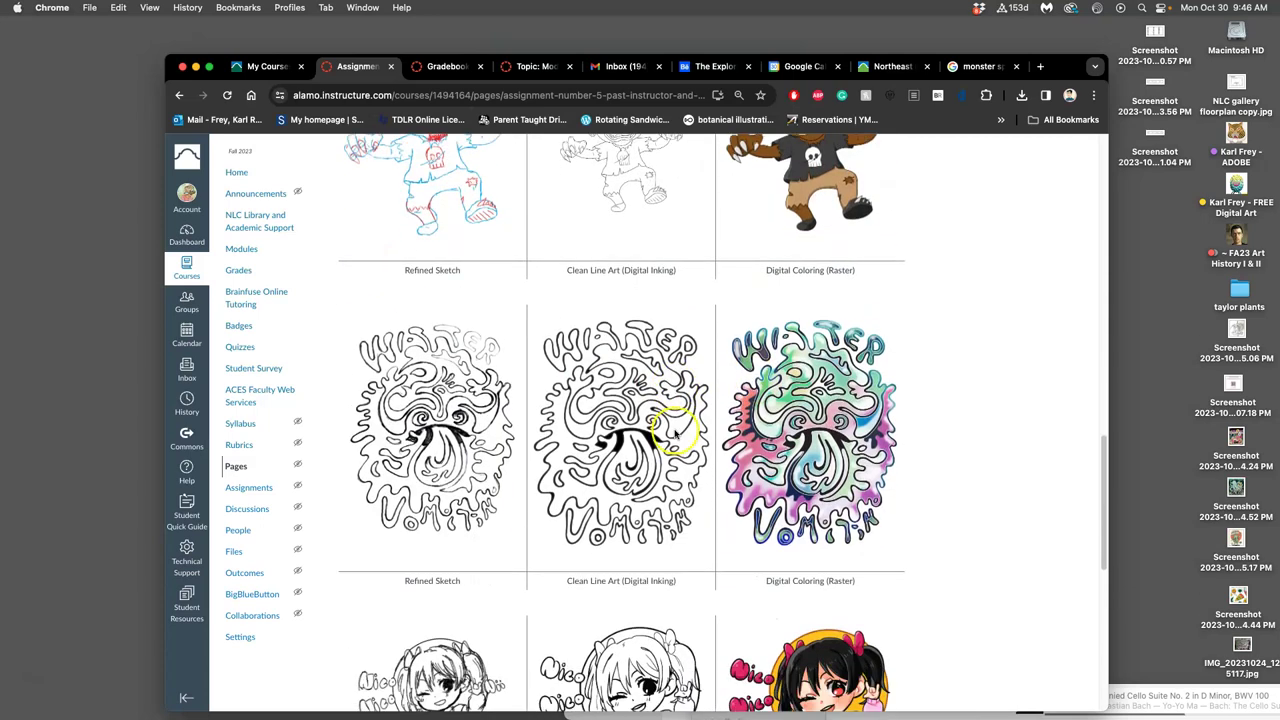
scroll(610, 440, "down", 3)
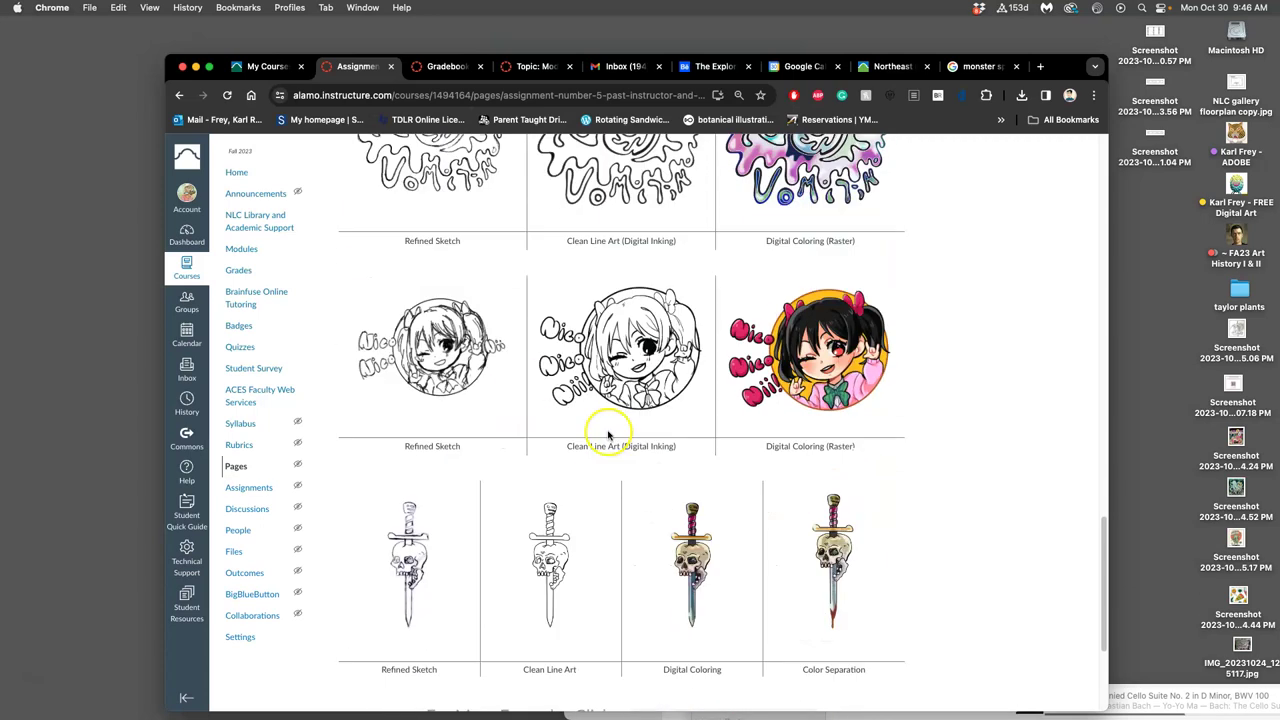
scroll(700, 450, "down", 3)
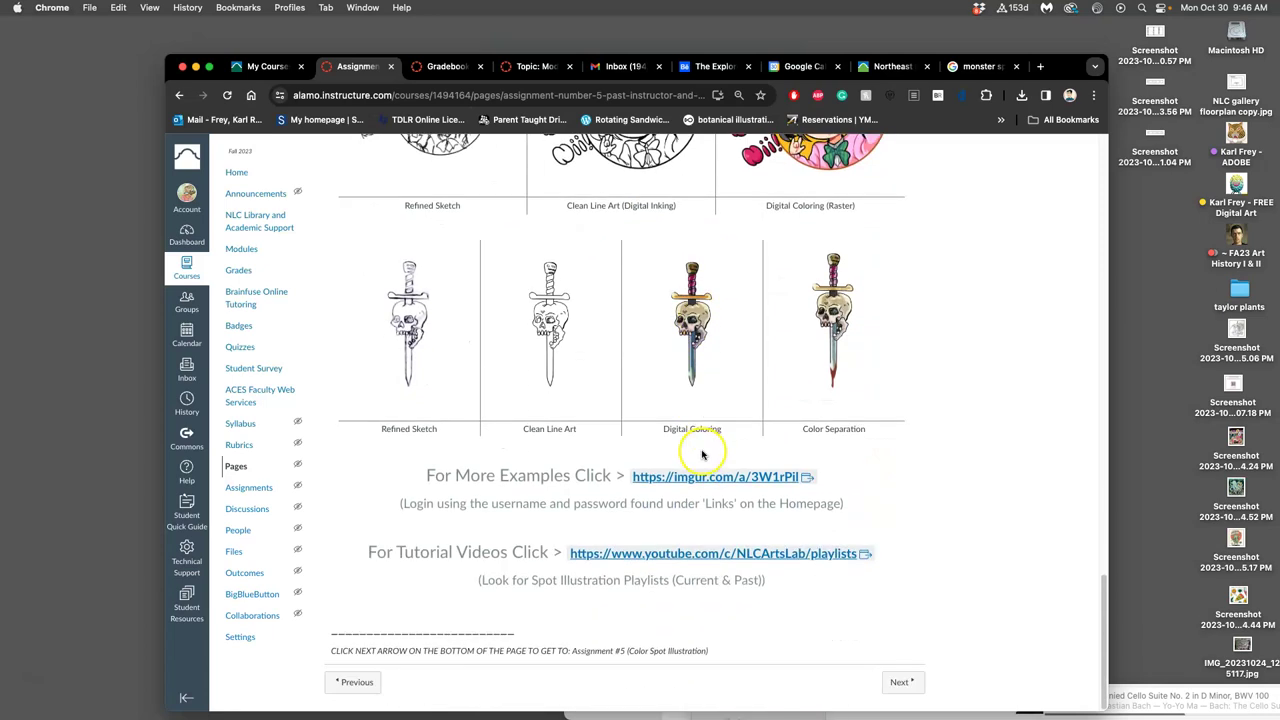
left_click(903, 682)
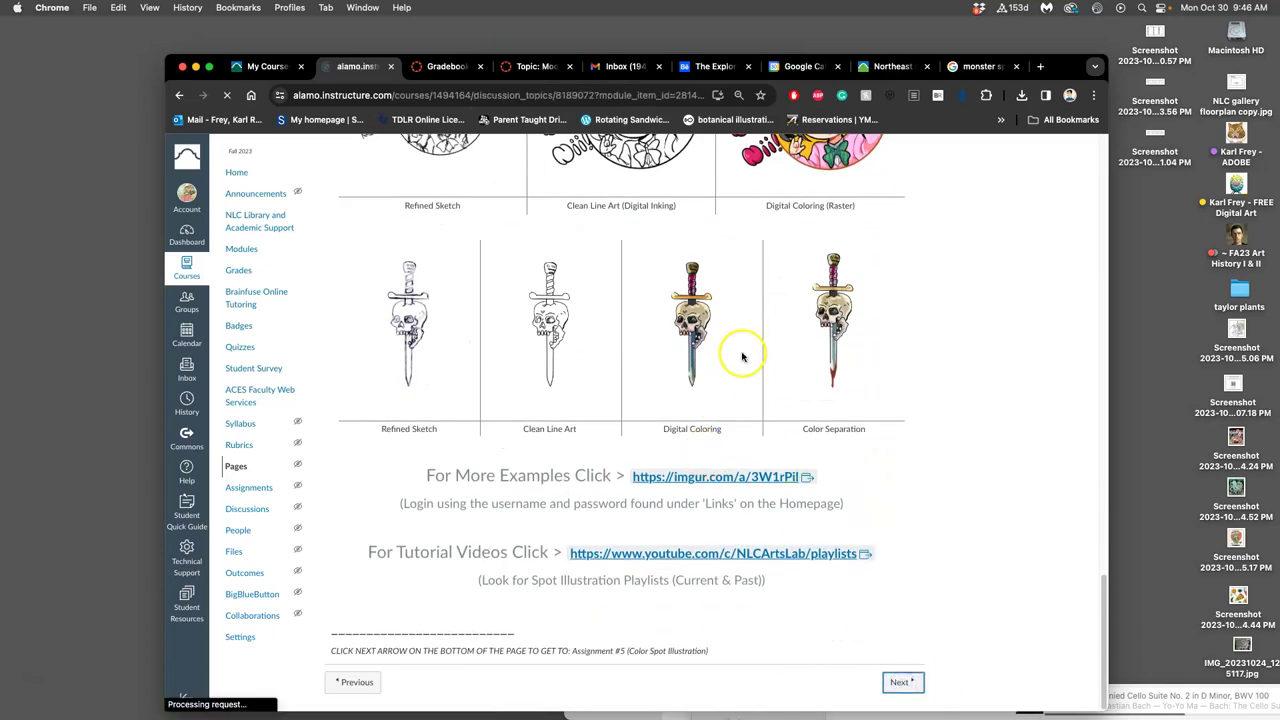
Step: Scroll the Assignment #5 discussion and open 'An Exhaustive Explanation of Digital Coloring'
scroll(693, 343, "down", 4)
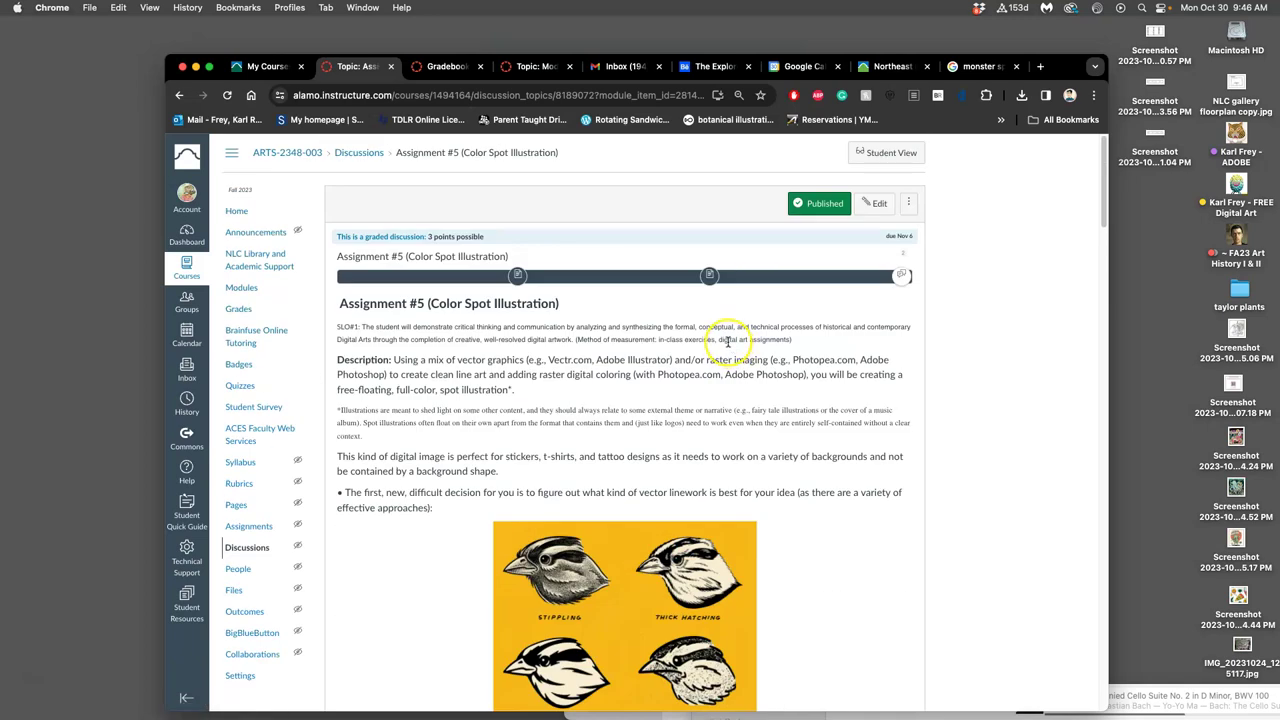
scroll(728, 341, "down", 5)
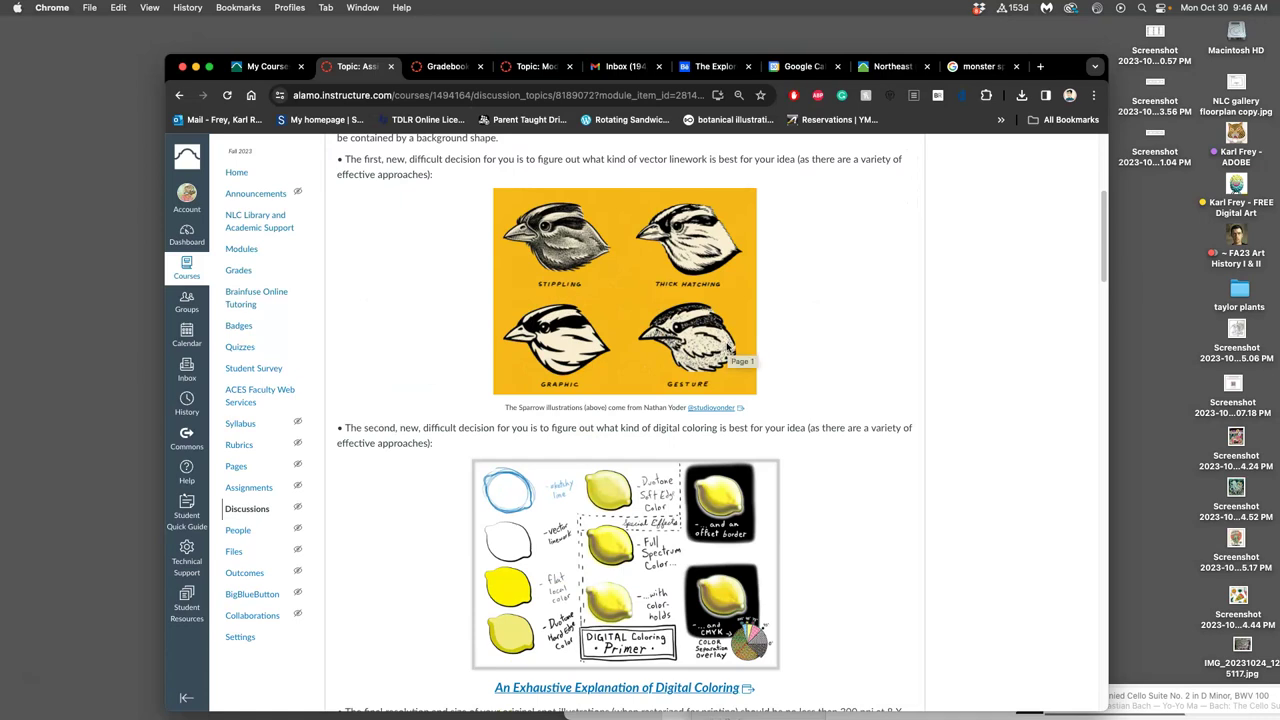
scroll(728, 347, "down", 1)
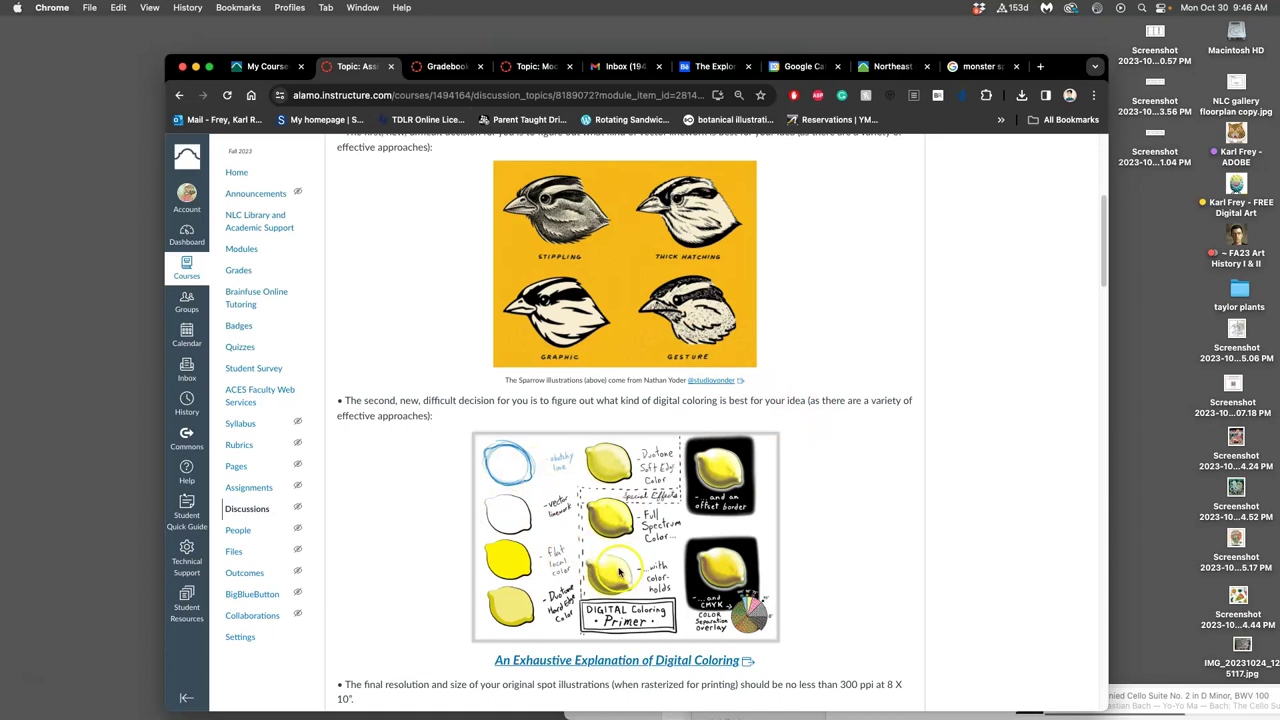
left_click(689, 664)
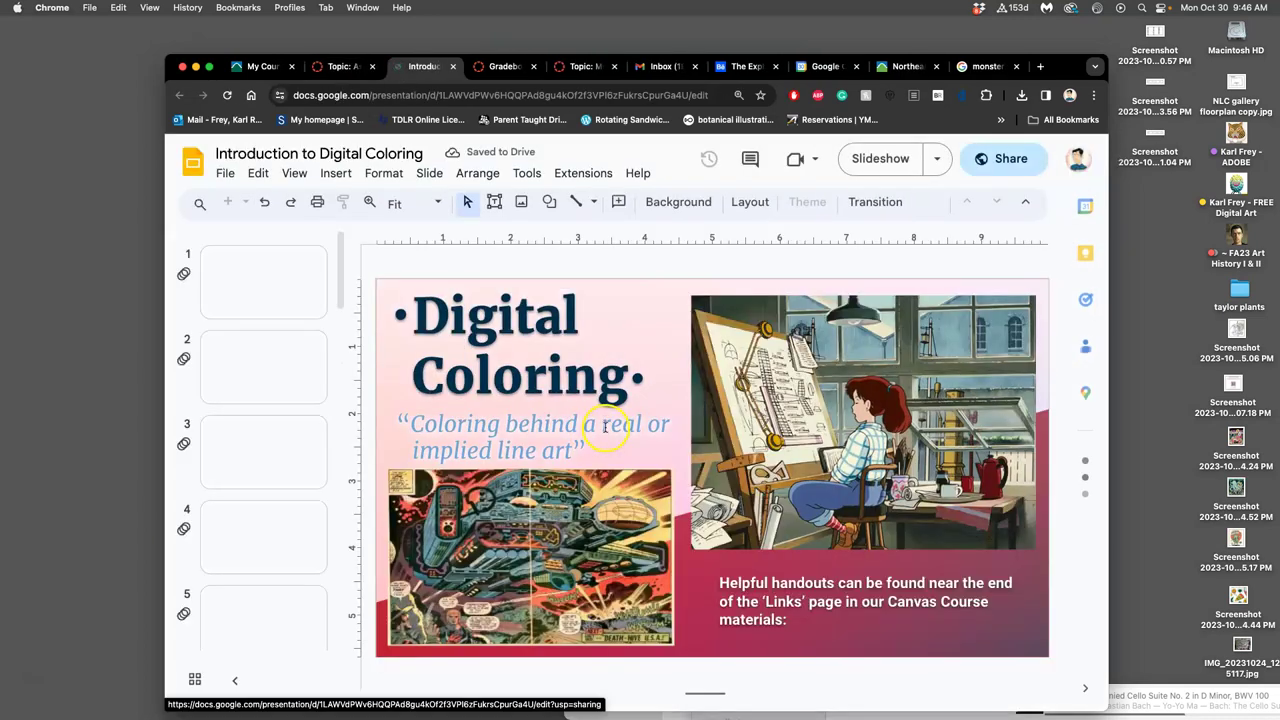
Step: Browse the Introduction to Digital Coloring slides, then return to the Assignment #5 discussion
scroll(305, 360, "down", 5)
scroll(305, 362, "down", 15)
scroll(306, 363, "up", 20)
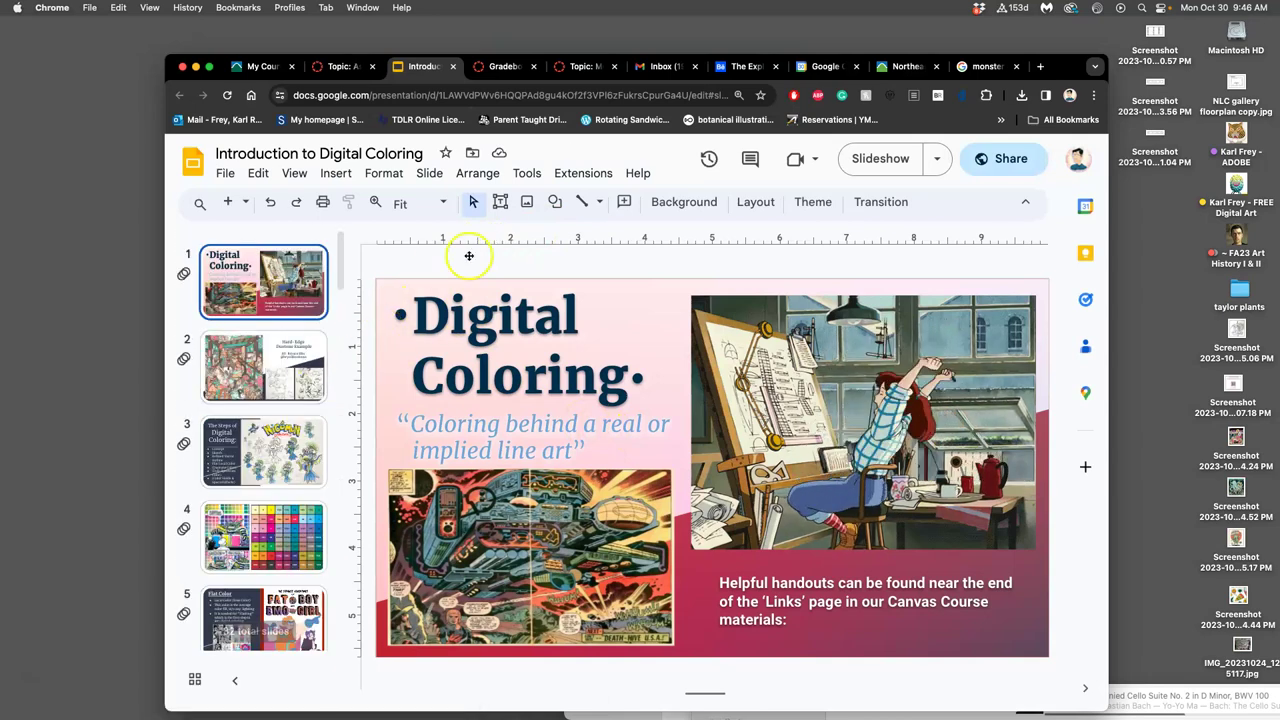
left_click(345, 67)
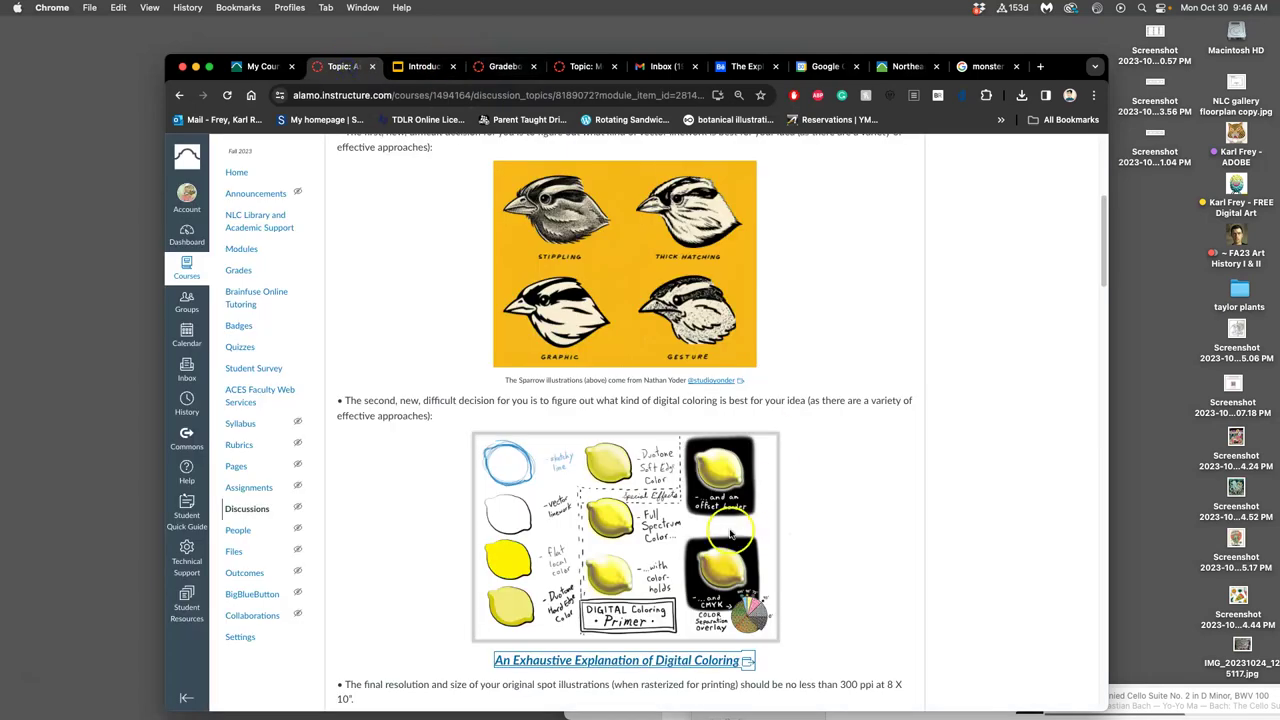
key("super+equal")
key("super+equal")
key("super+equal")
key("super+equal")
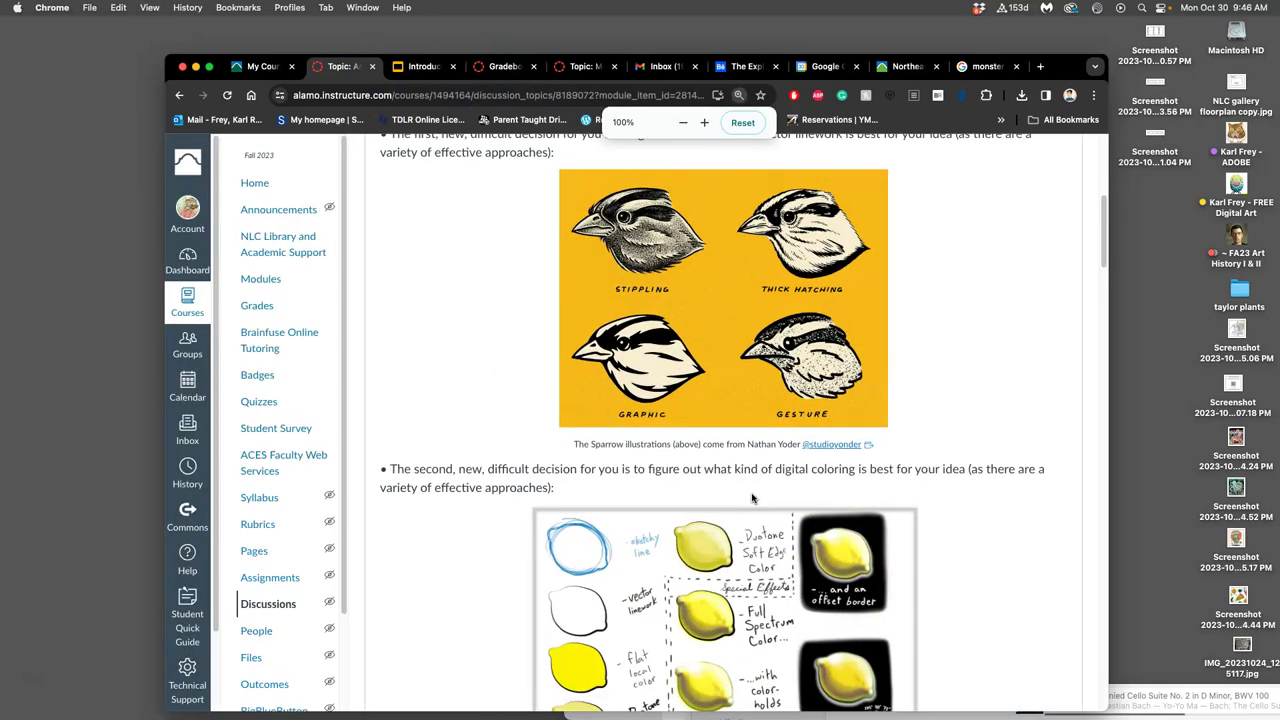
scroll(751, 492, "down", 5)
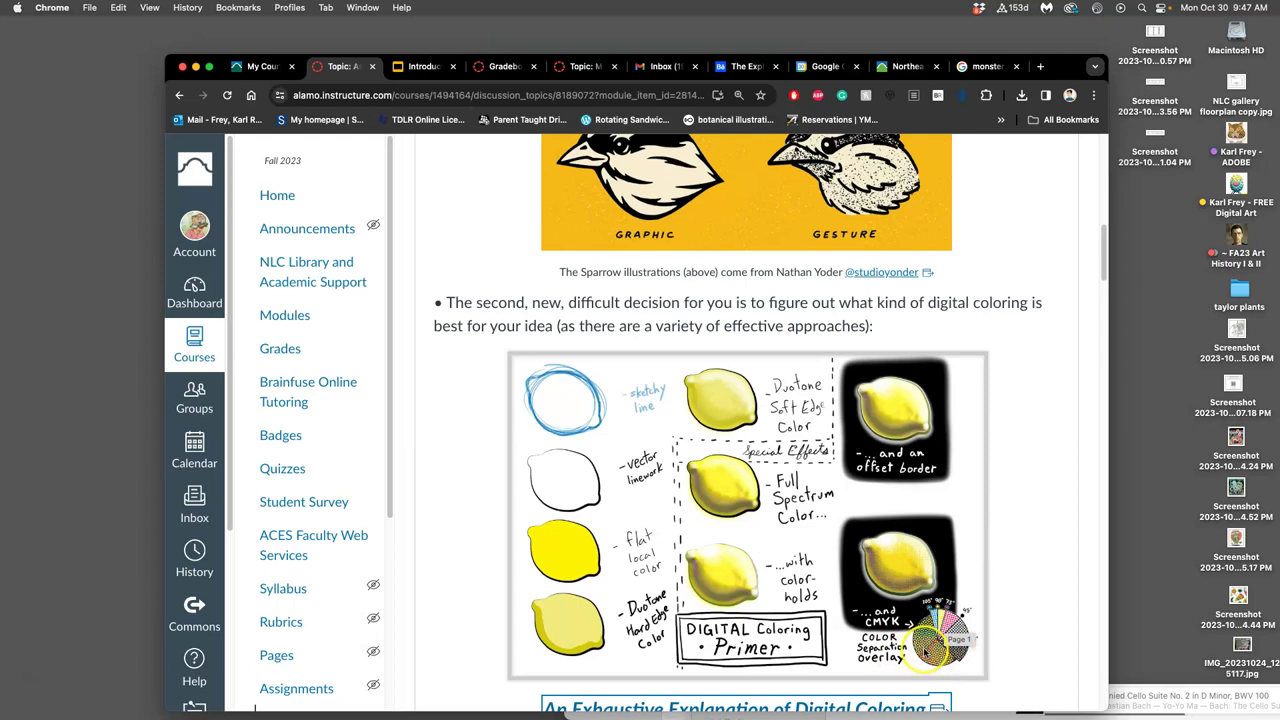
scroll(925, 645, "down", 6)
scroll(558, 274, "down", 3)
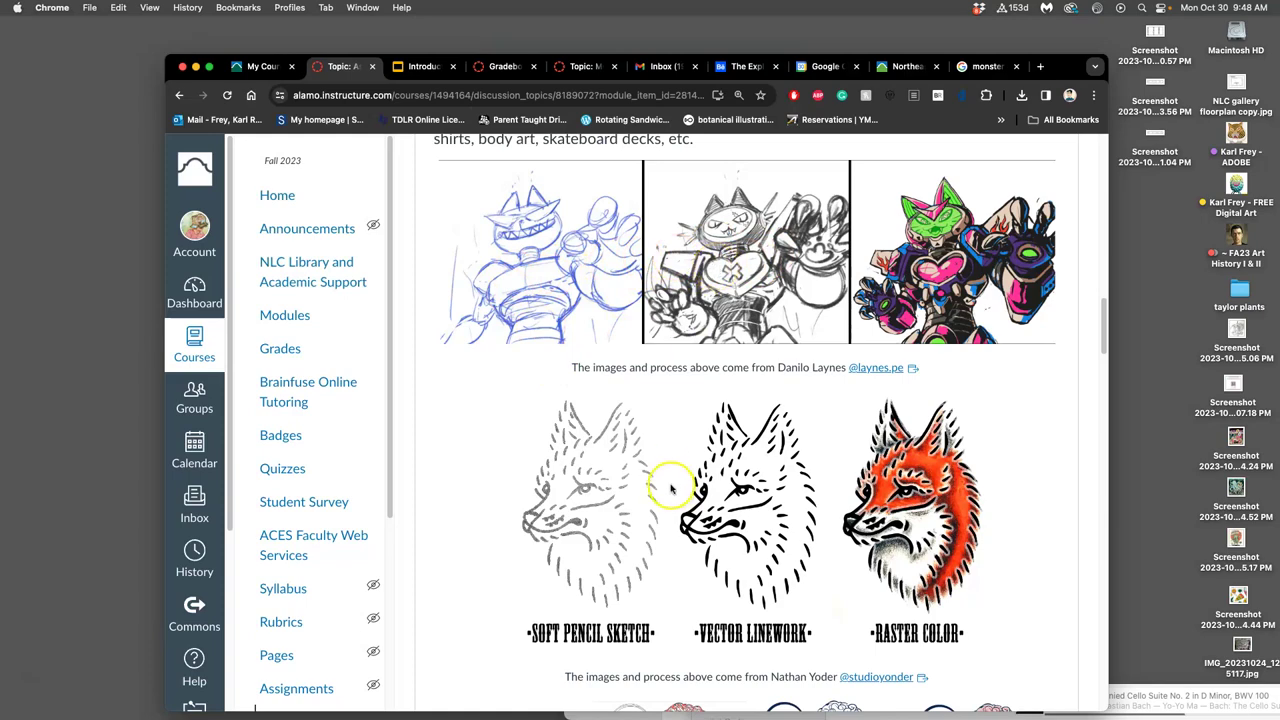
Step: Scroll past the rubric, student examples and credit instructions toward the Indeterminate Monsters themes
scroll(681, 443, "down", 5)
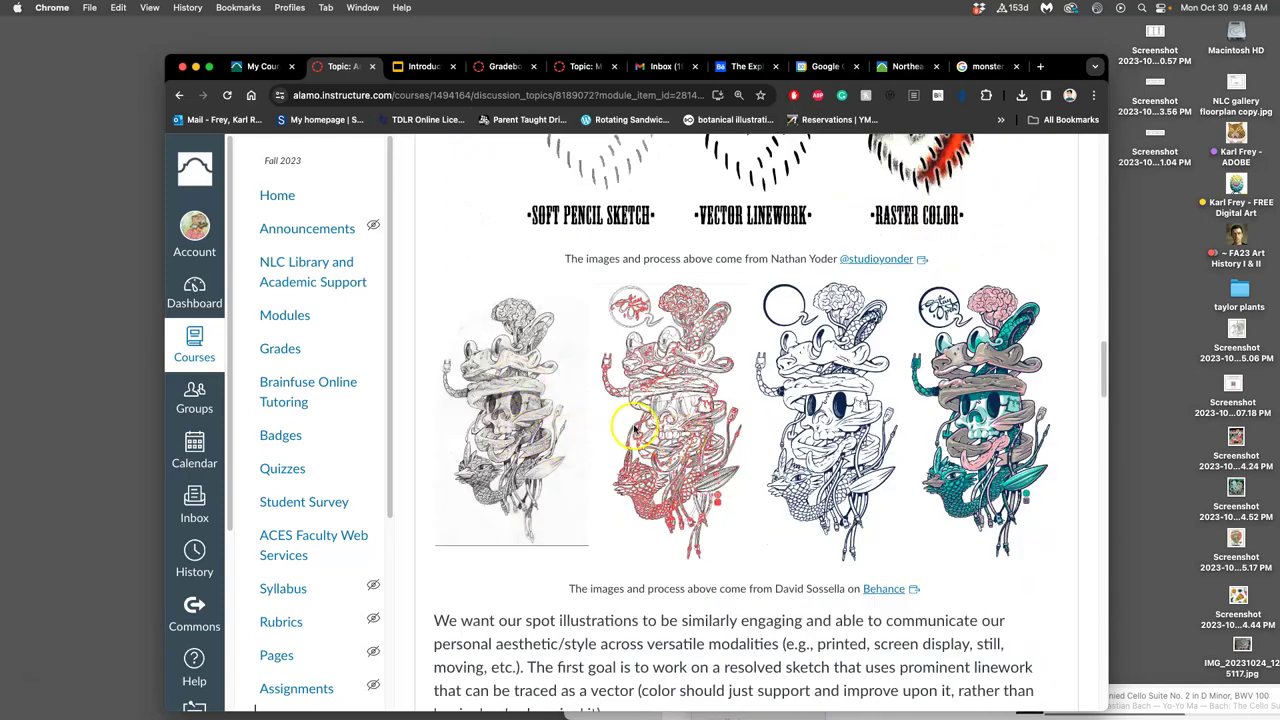
scroll(640, 423, "up", 7)
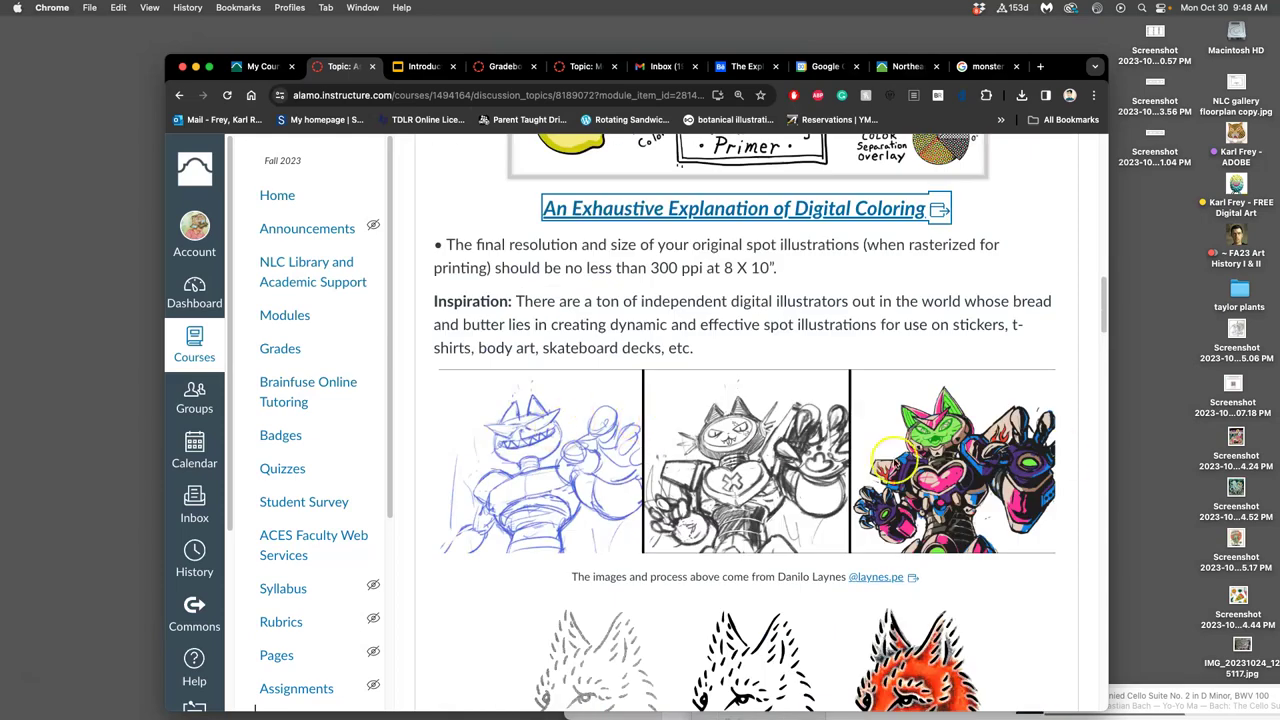
scroll(795, 455, "down", 4)
scroll(762, 462, "down", 1)
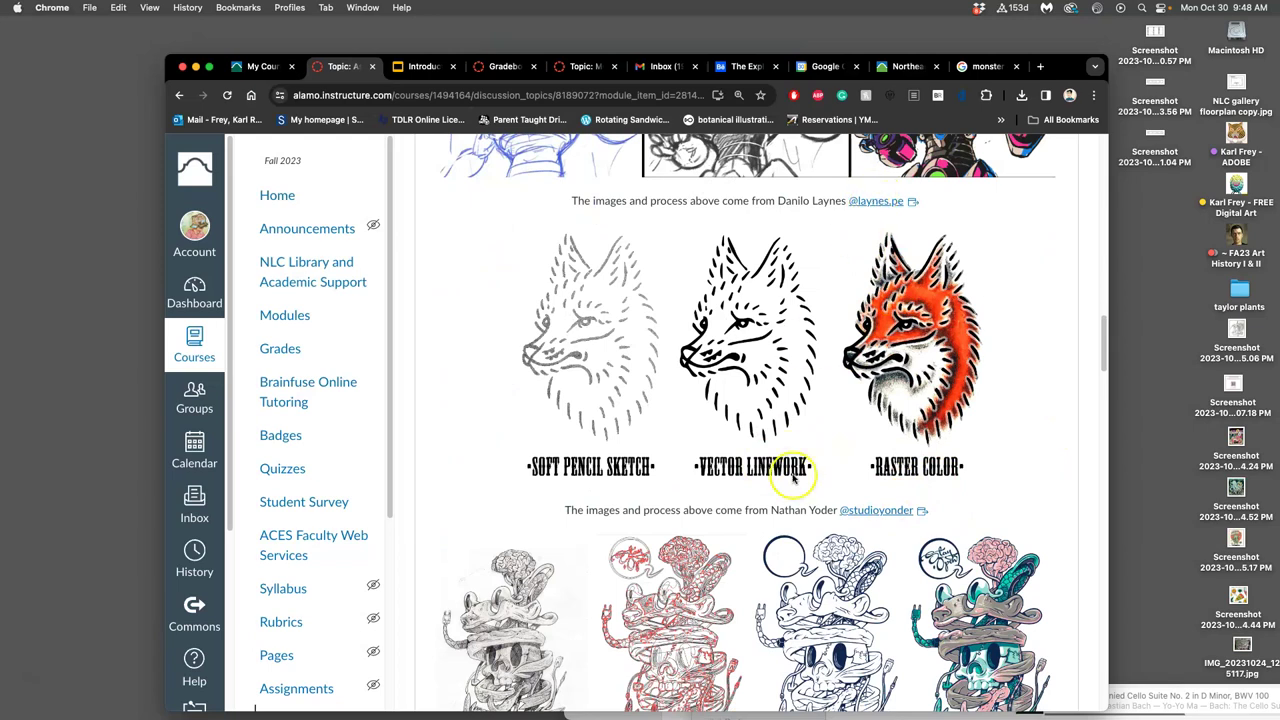
scroll(793, 478, "down", 3)
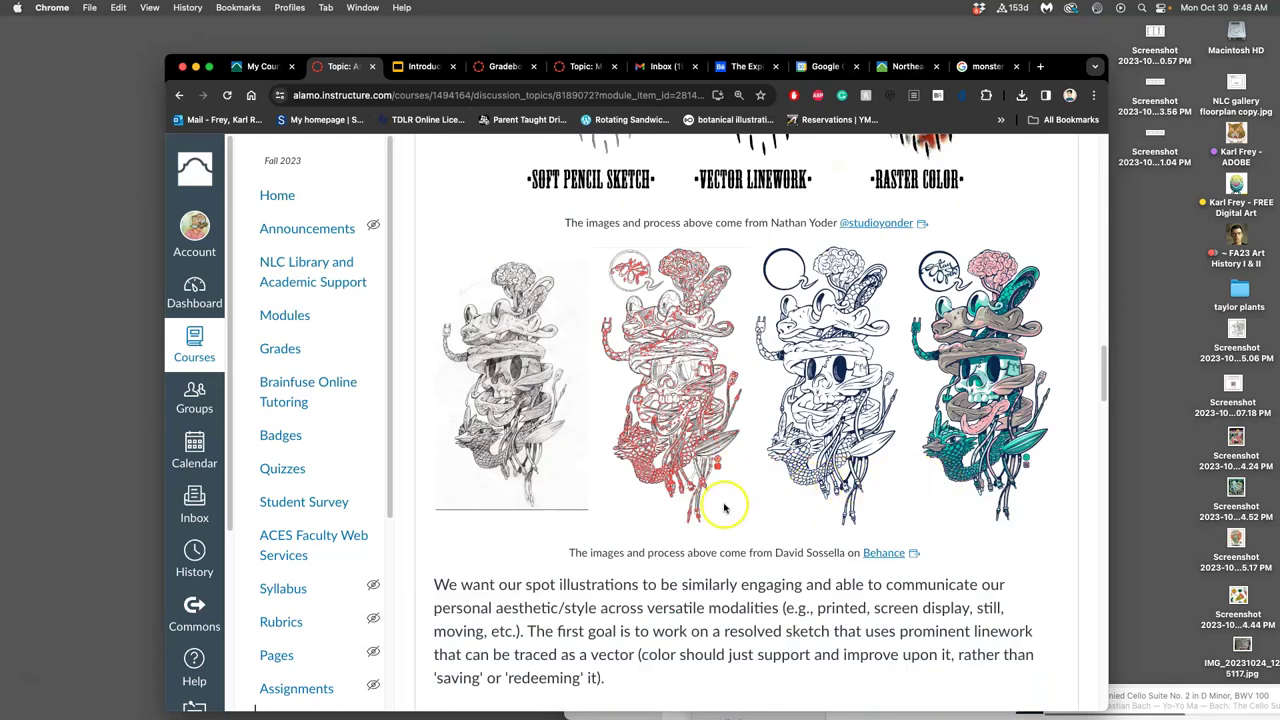
scroll(716, 500, "down", 2)
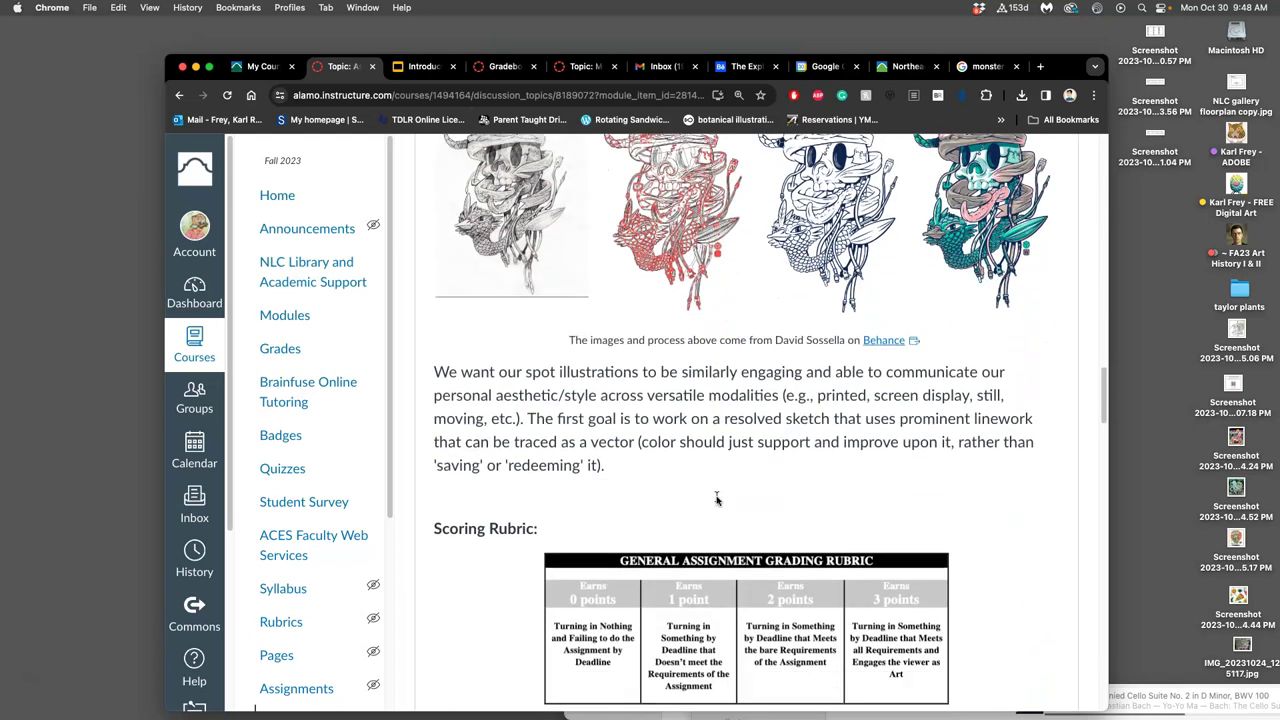
scroll(716, 500, "down", 5)
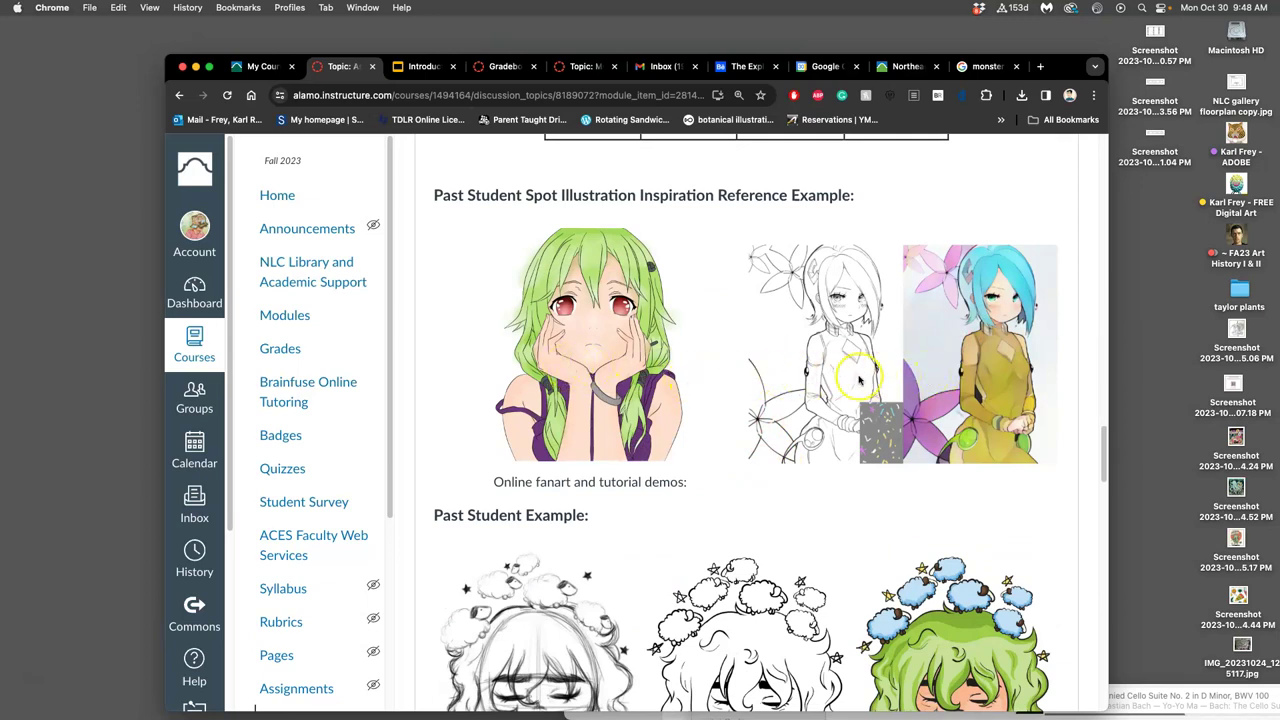
scroll(829, 380, "down", 3)
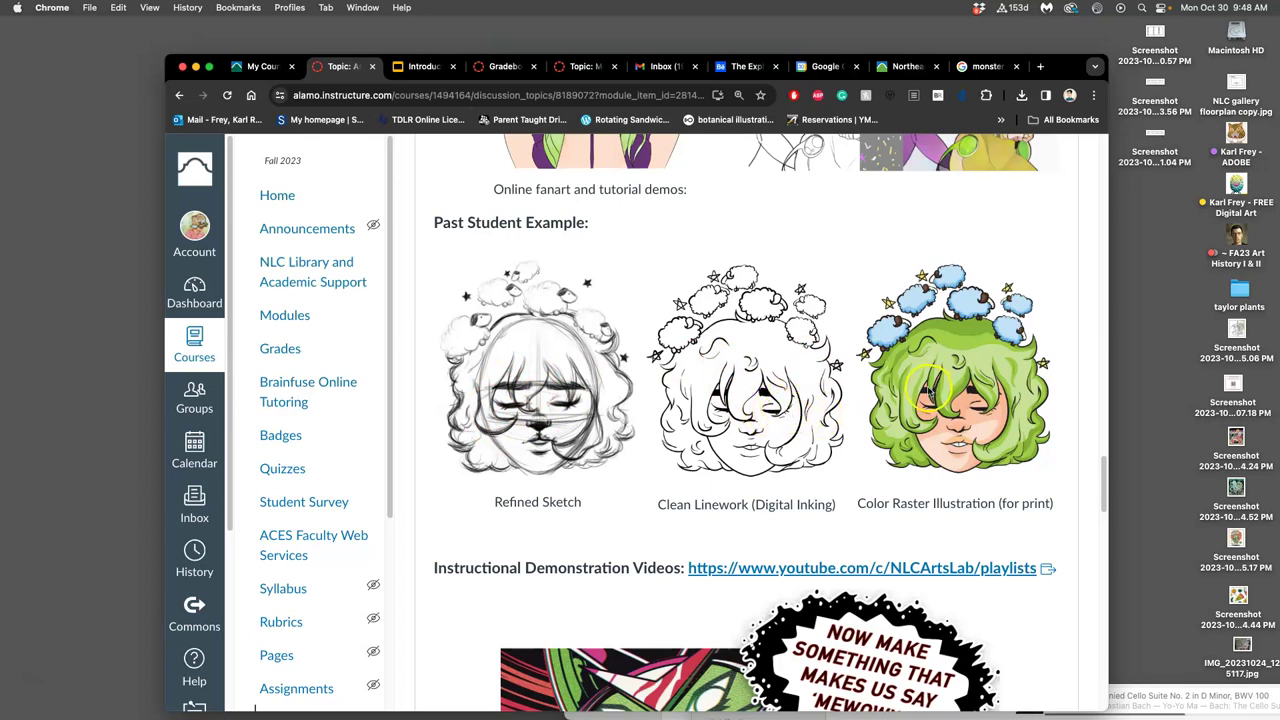
scroll(917, 397, "down", 5)
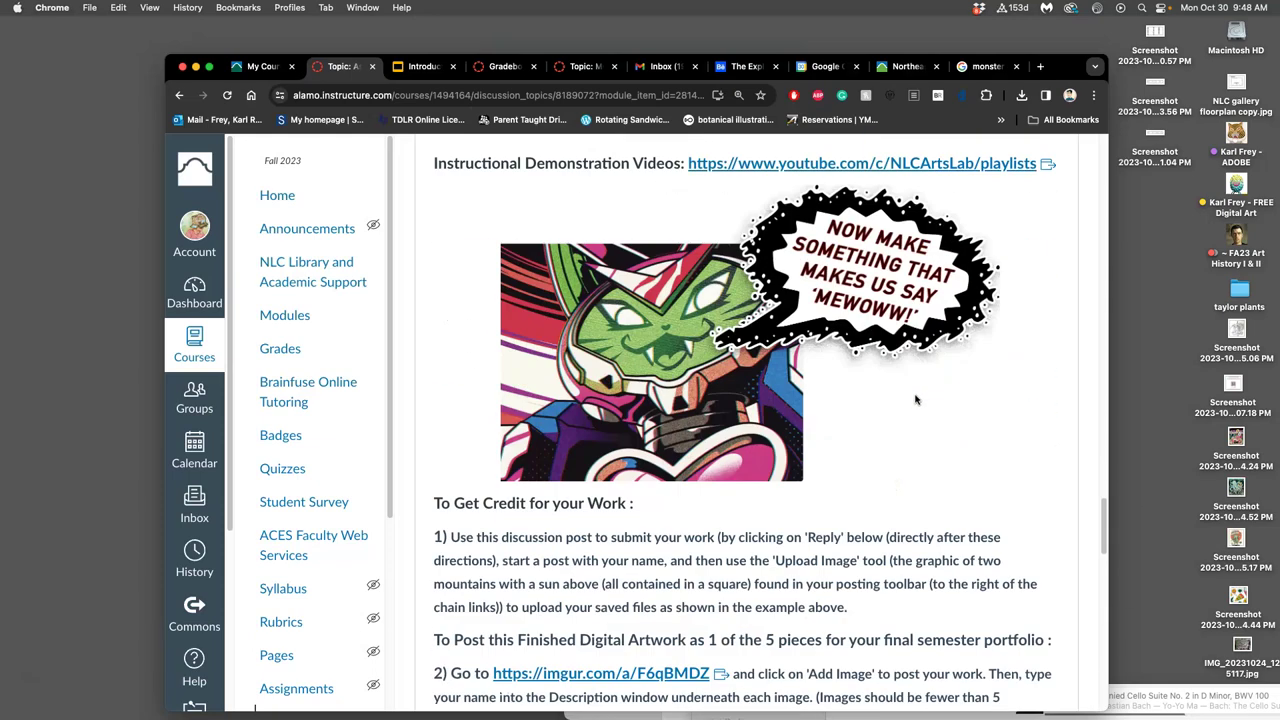
scroll(915, 400, "down", 15)
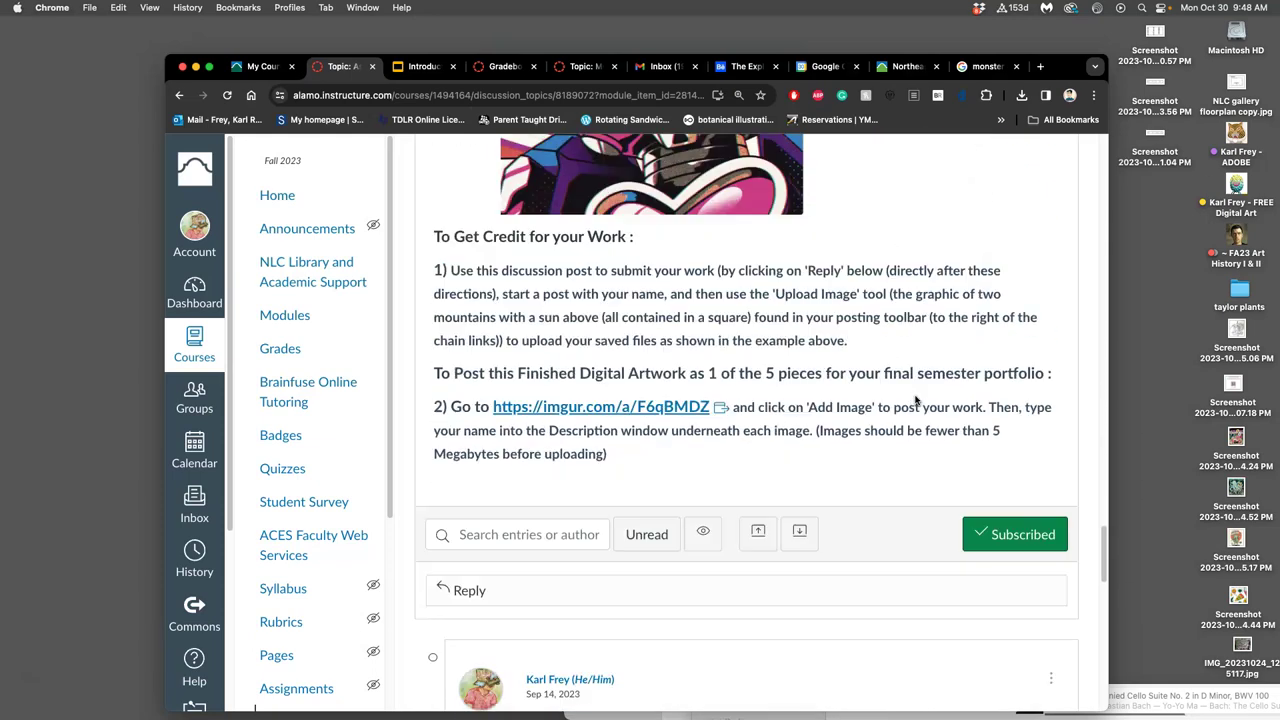
scroll(915, 400, "up", 5)
scroll(915, 400, "down", 3)
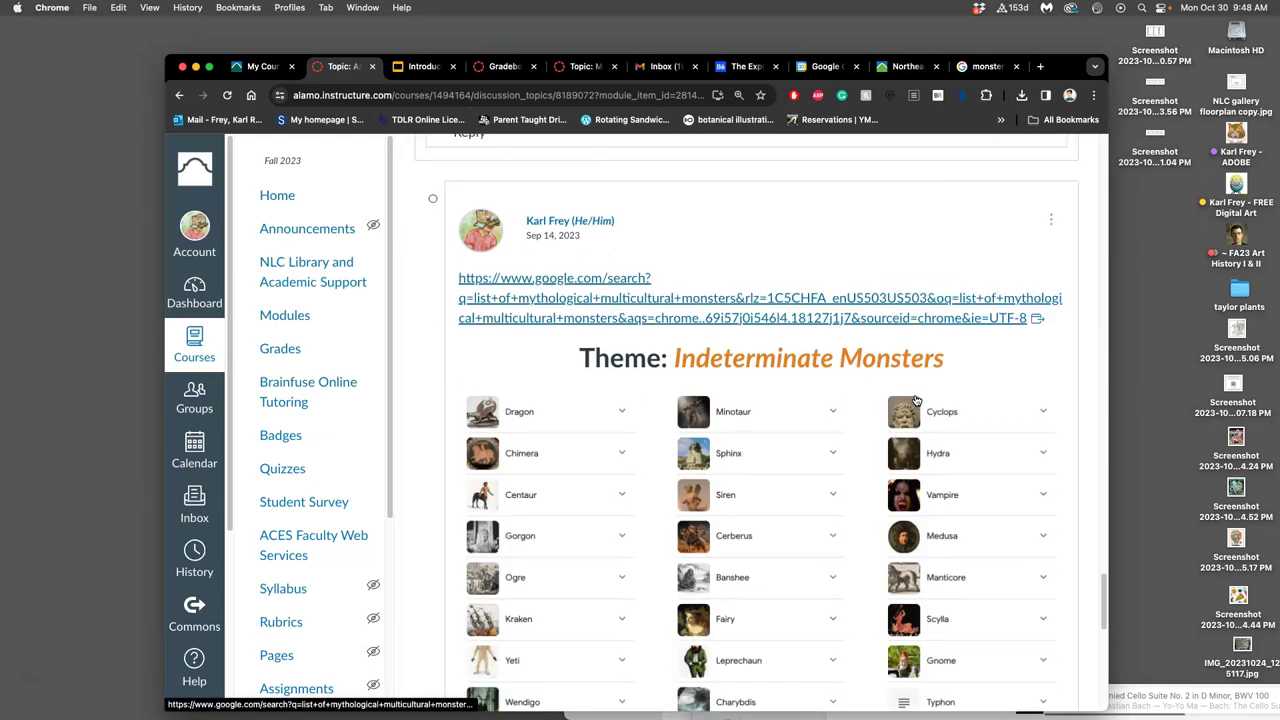
scroll(915, 398, "down", 1)
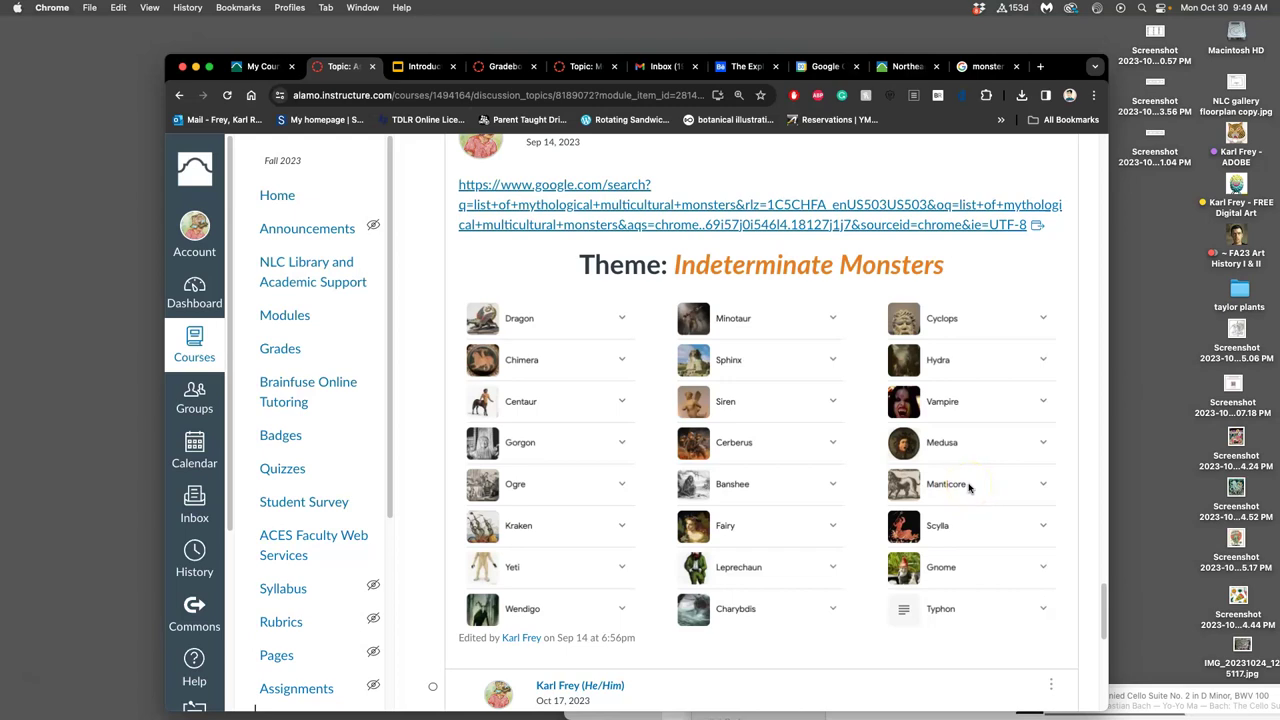
left_click_drag(968, 487, 995, 470)
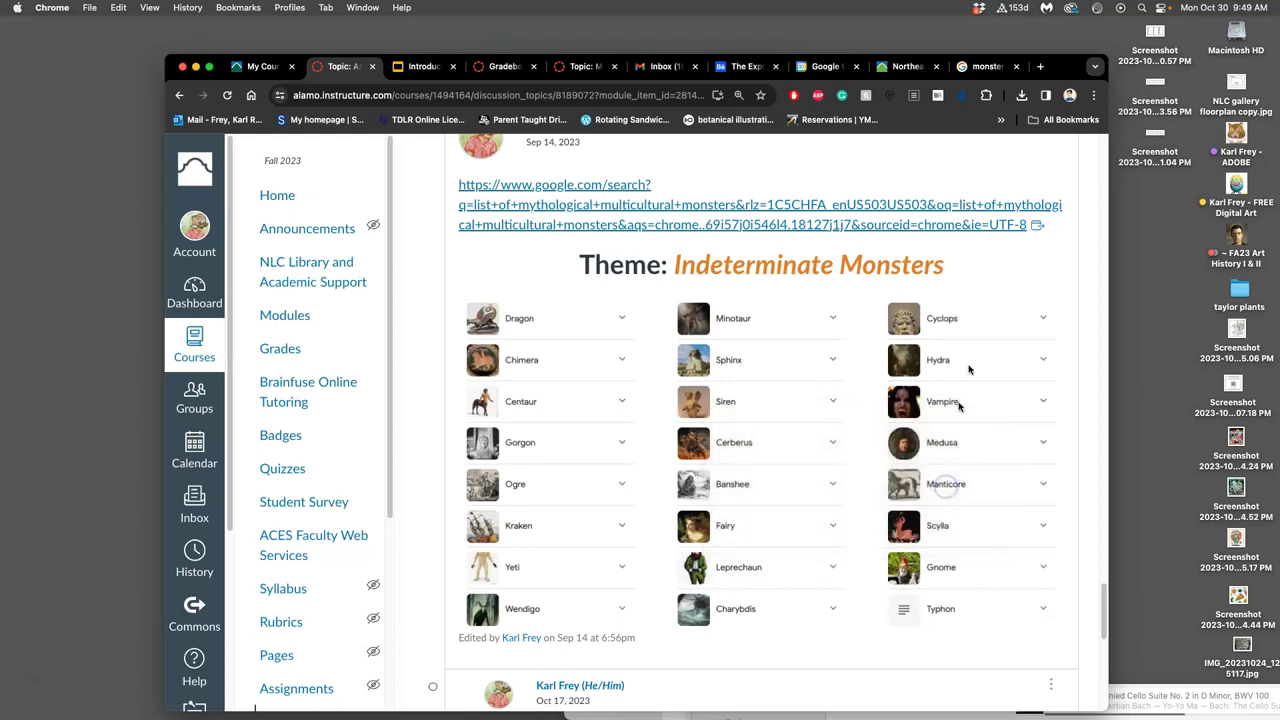
Step: Change the image search to 'manitcore spot illustration' and run it
left_click(1008, 64)
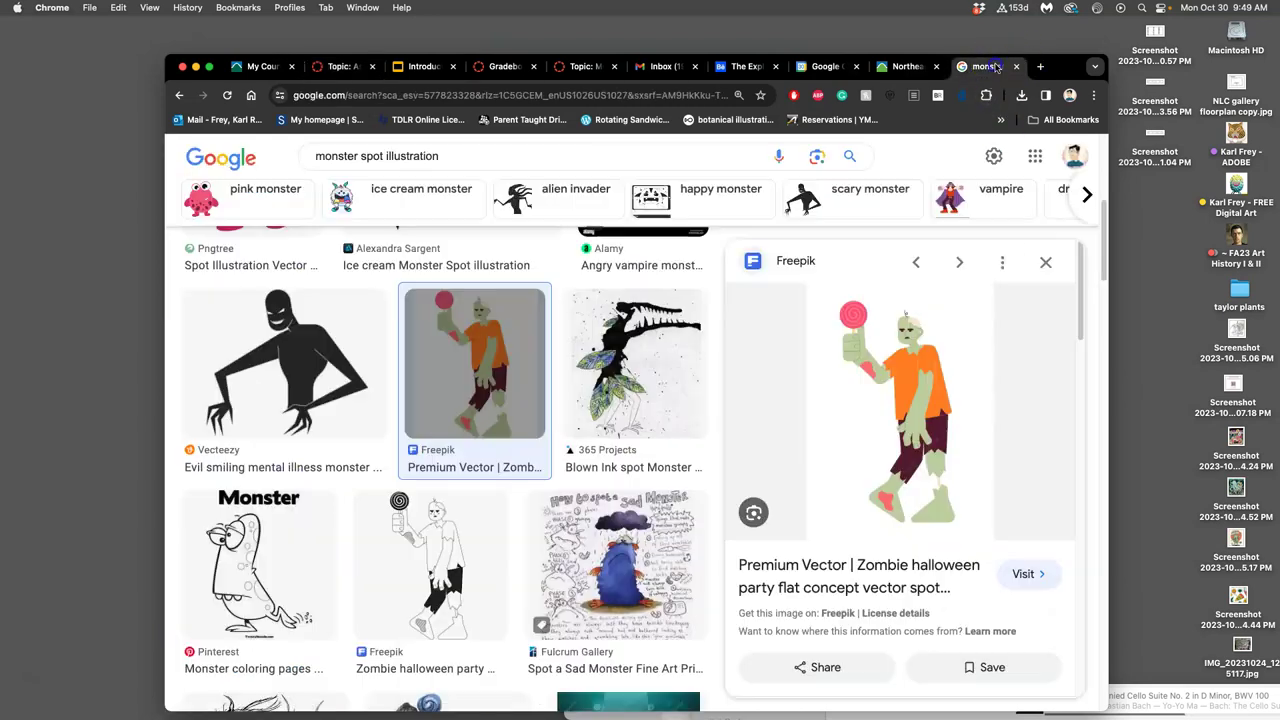
double_click(357, 156)
type("manitcore")
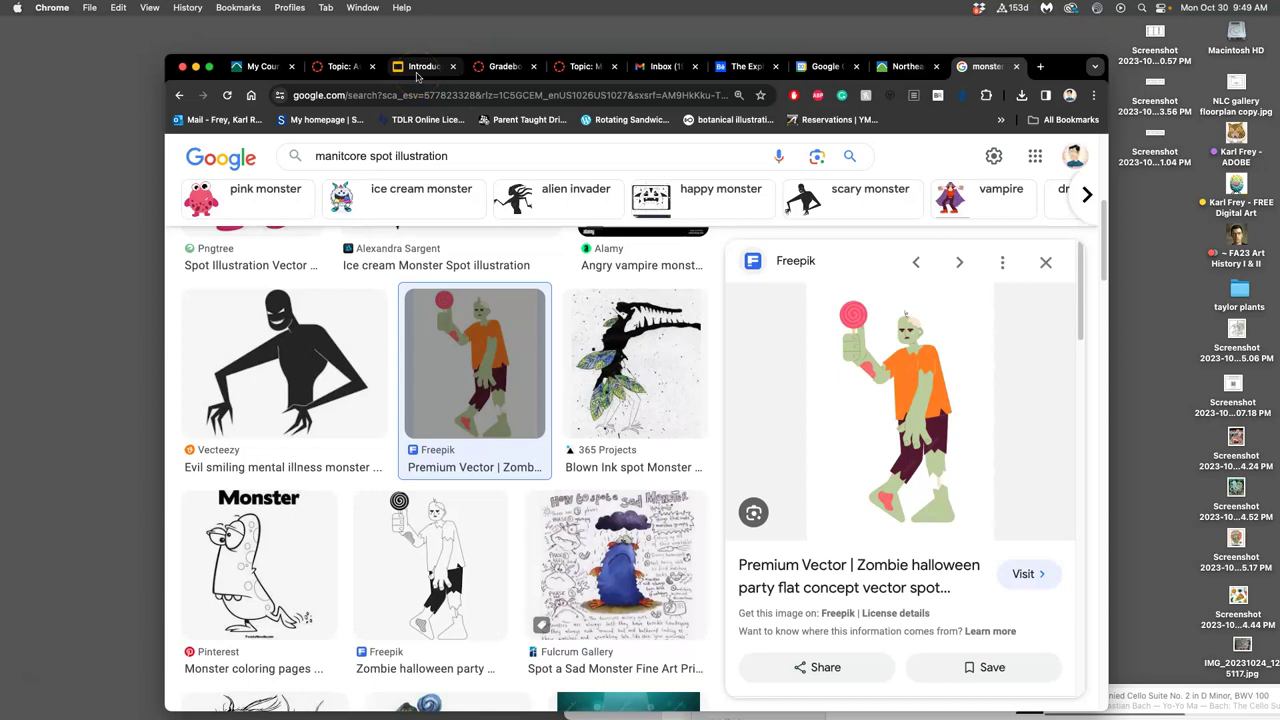
key("Return")
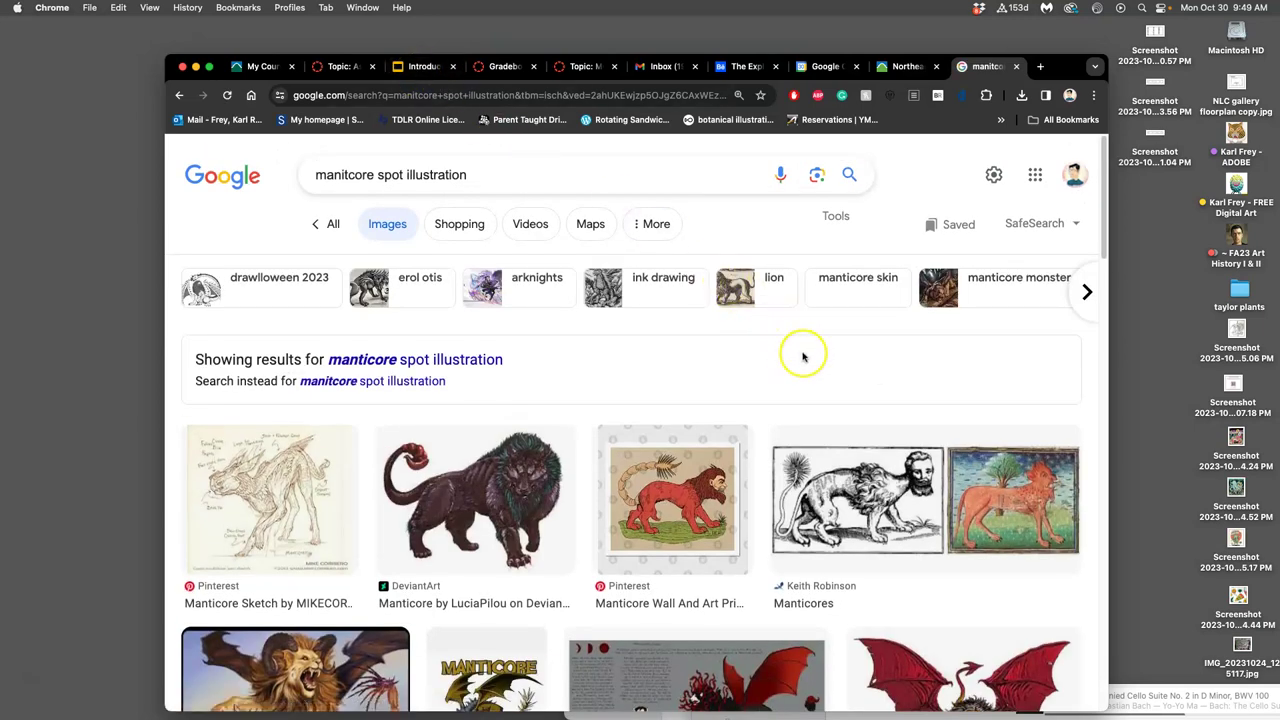
scroll(803, 355, "down", 2)
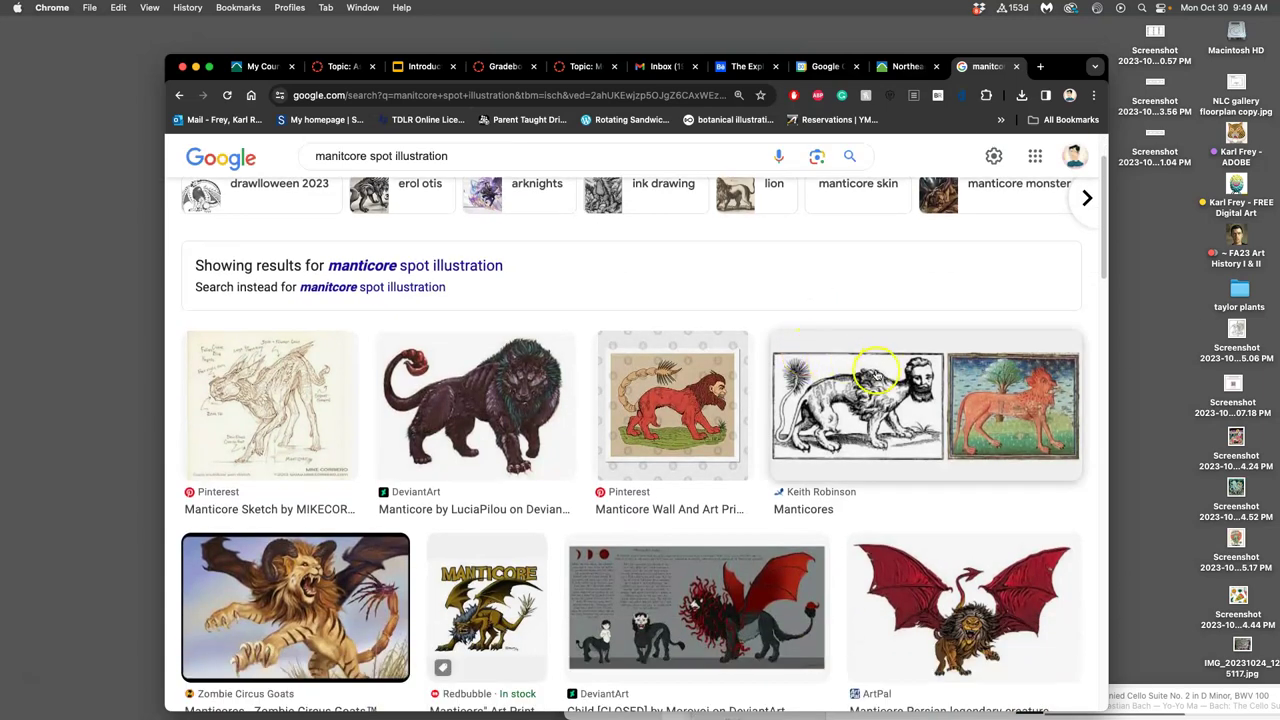
scroll(868, 378, "down", 4)
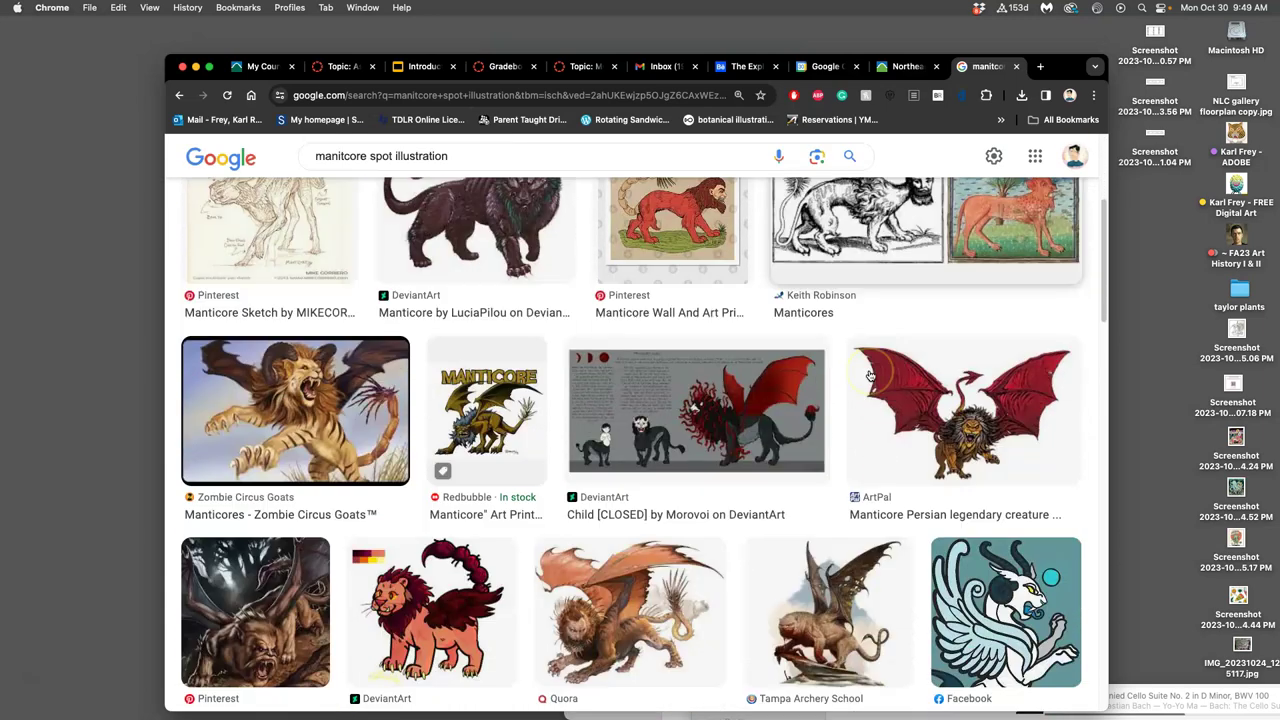
Step: Preview the Quora, Fur Affinity, Manticore King and Drawlloween 2023 manticore images
left_click(688, 605)
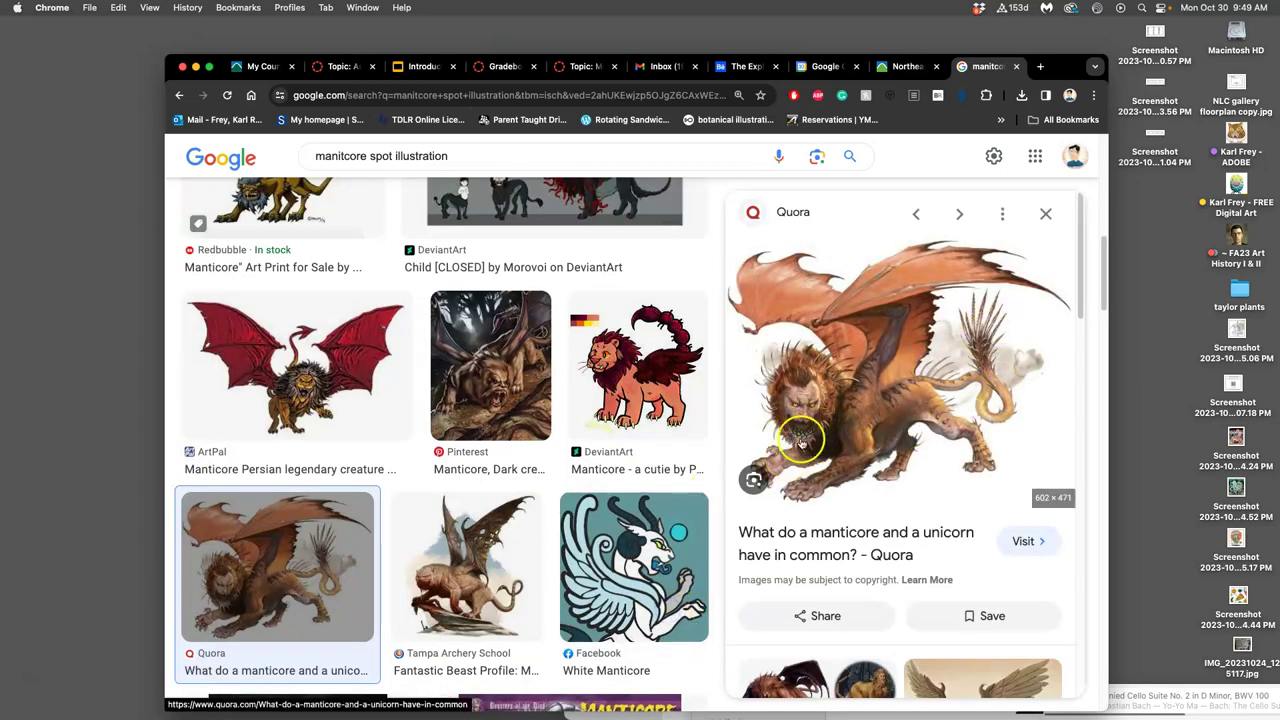
scroll(688, 476, "down", 2)
scroll(693, 478, "down", 5)
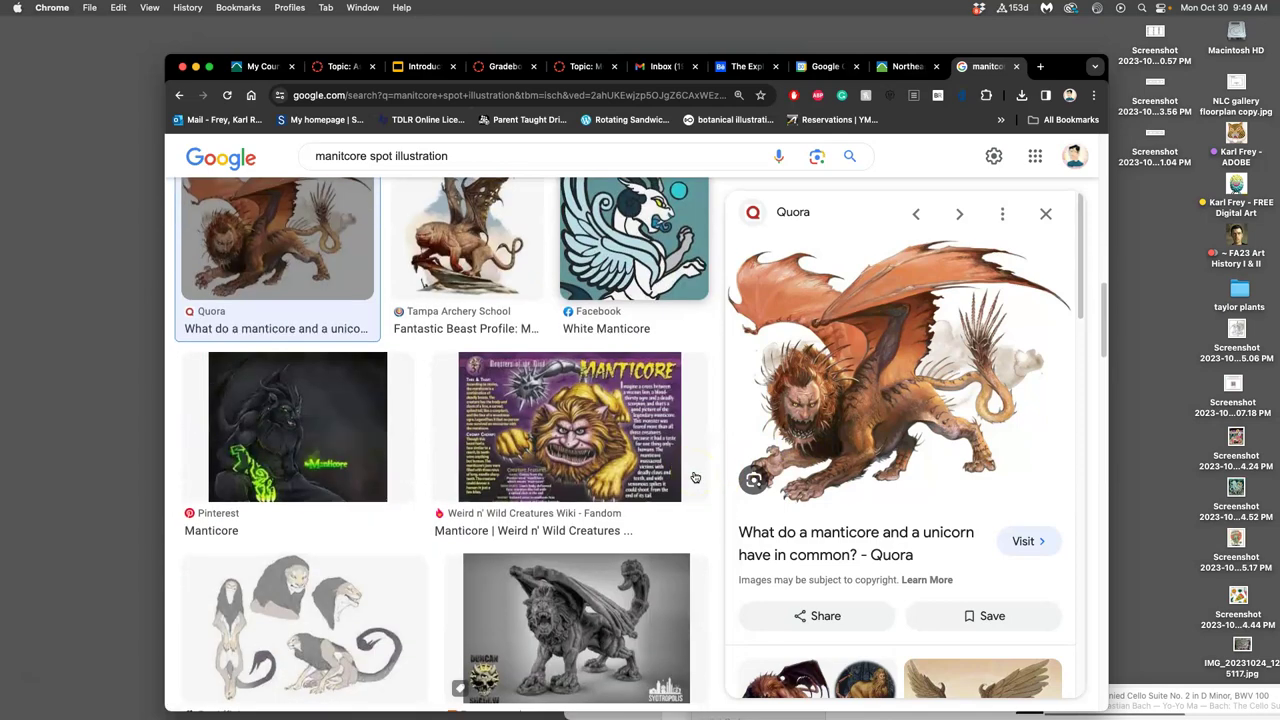
scroll(695, 479, "down", 5)
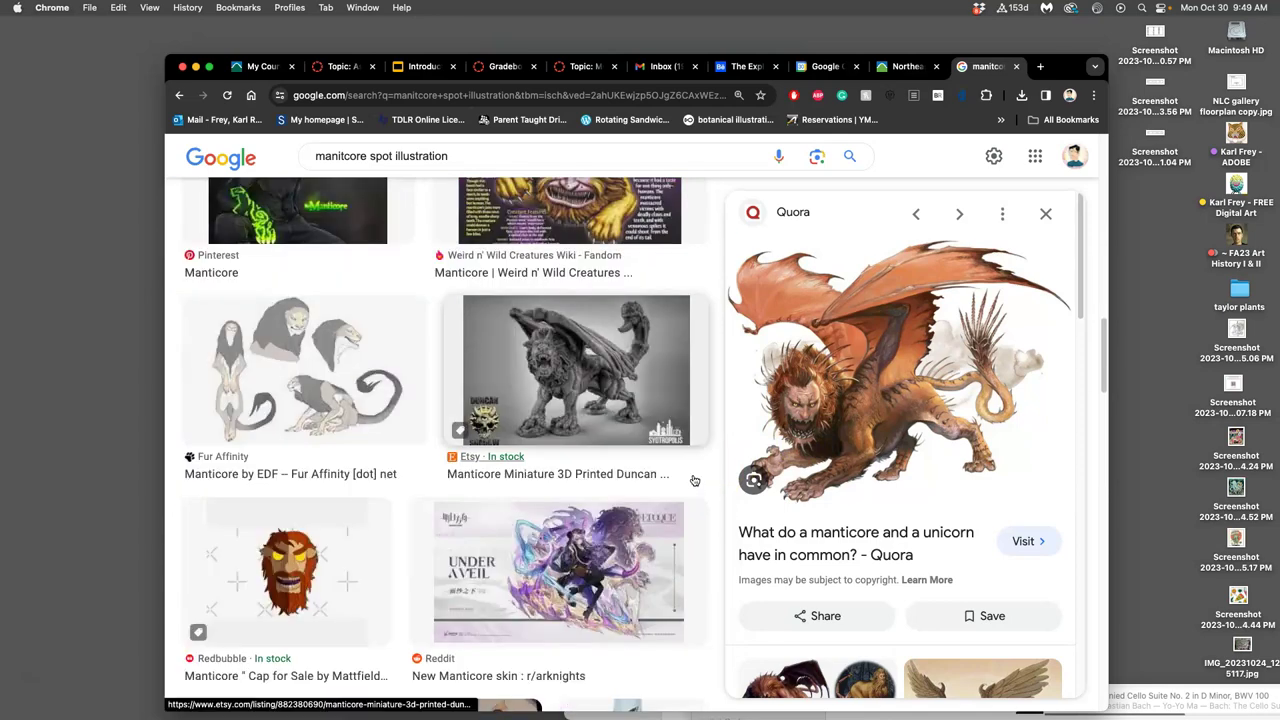
left_click(373, 414)
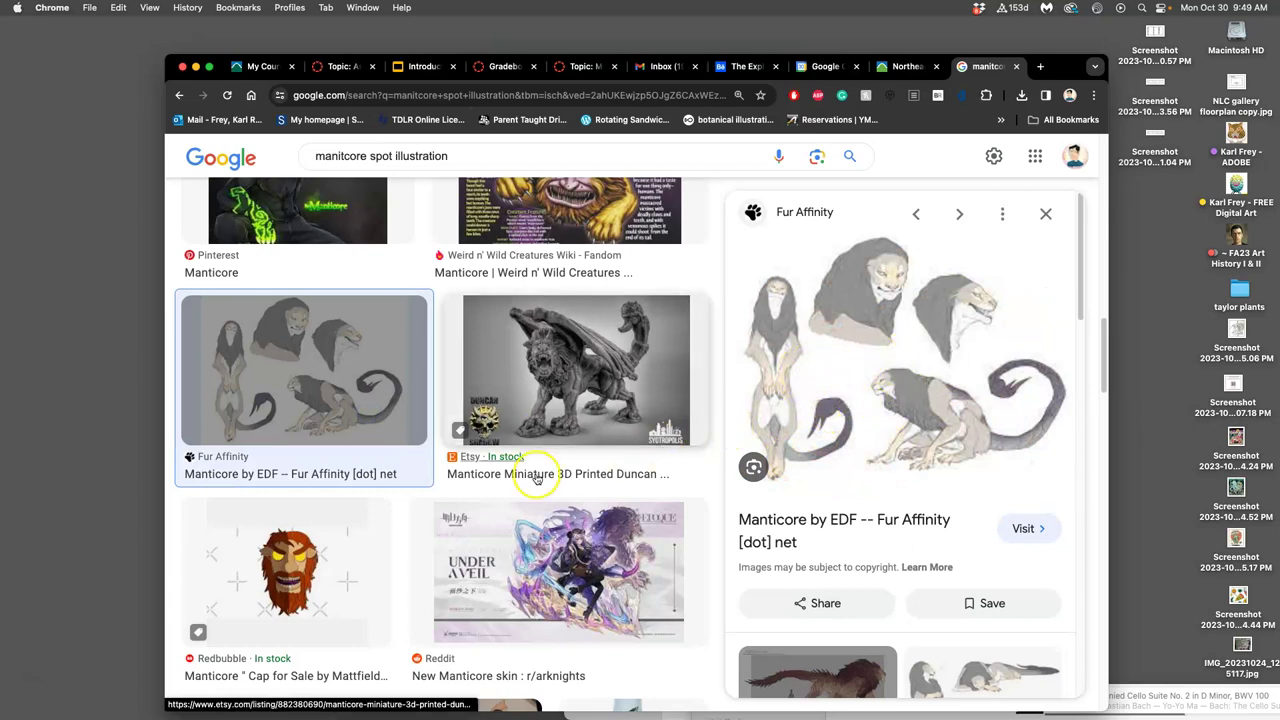
scroll(537, 478, "down", 5)
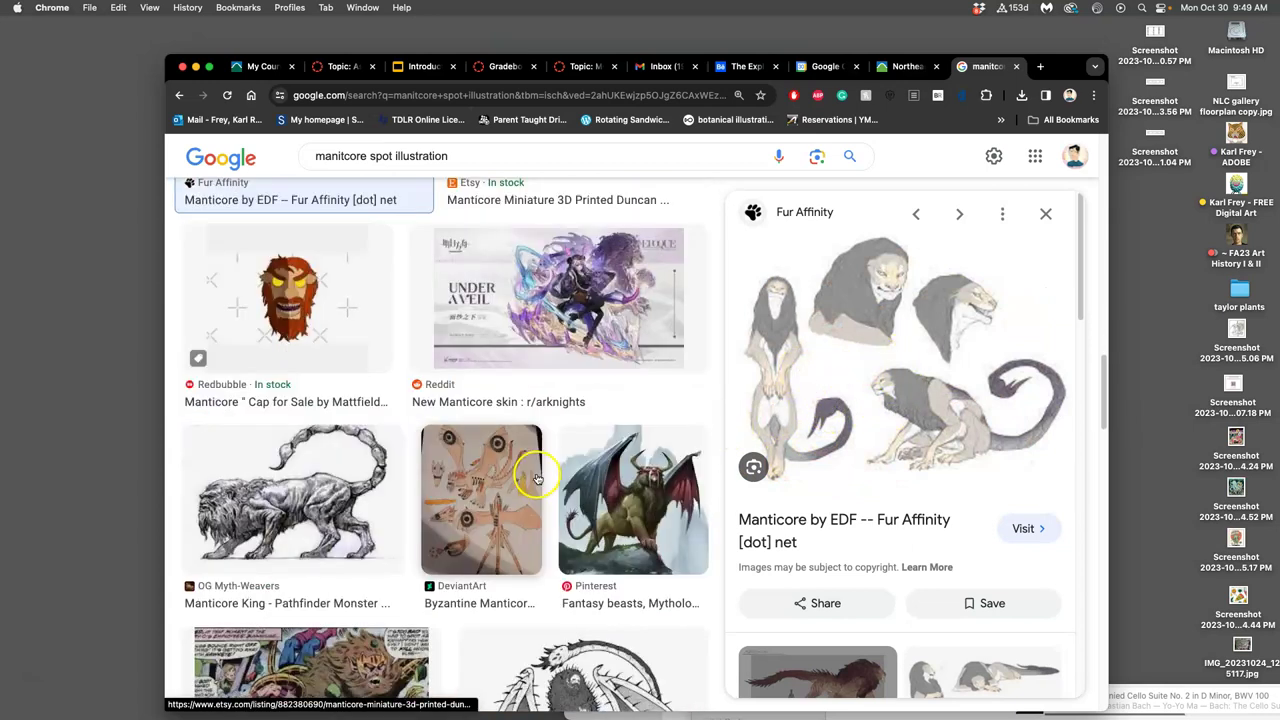
left_click(362, 490)
scroll(563, 497, "down", 4)
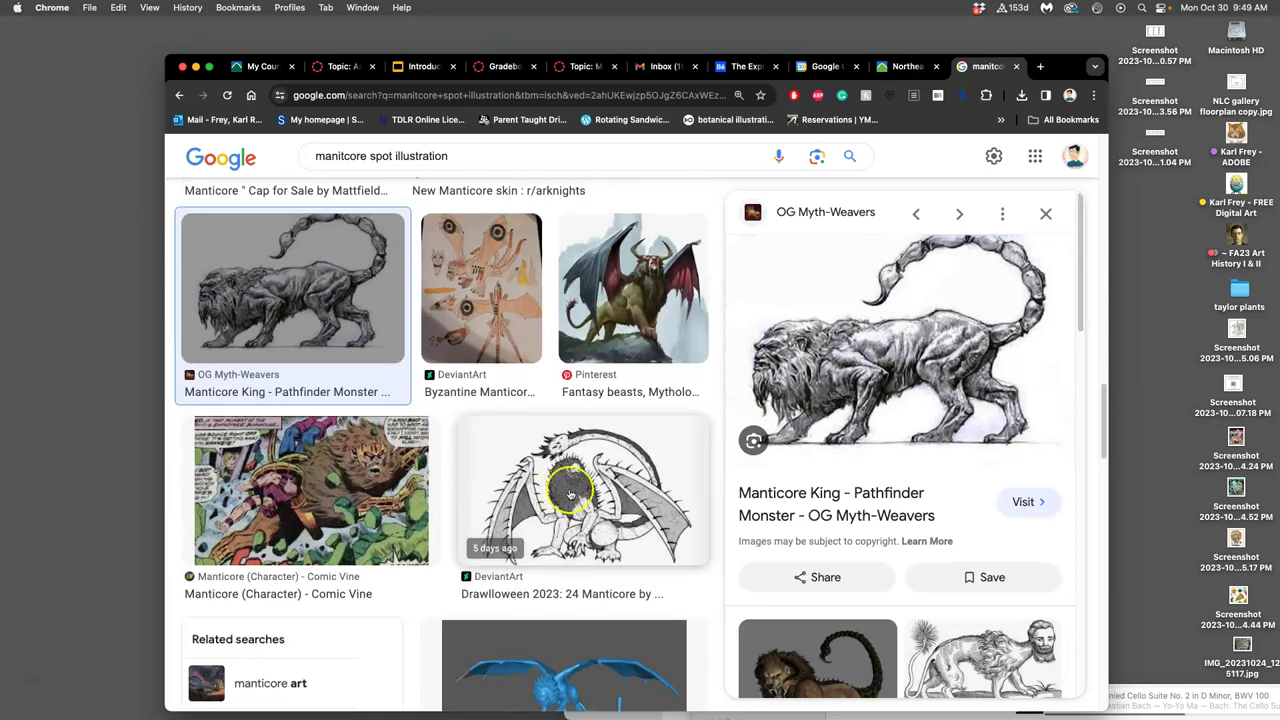
left_click(576, 494)
scroll(645, 450, "down", 5)
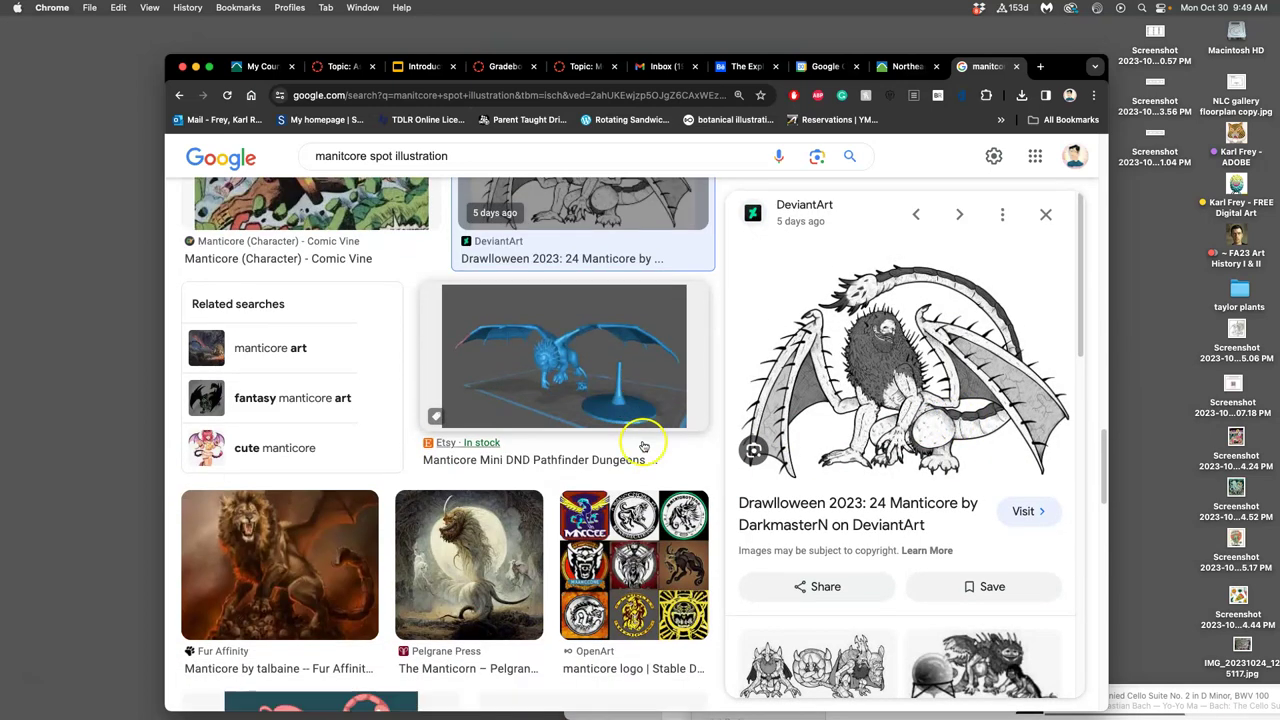
scroll(643, 446, "up", 3)
Step: Preview the Comic Vine, Dribbble and HerbTeapot manticore images further down the results
left_click(397, 361)
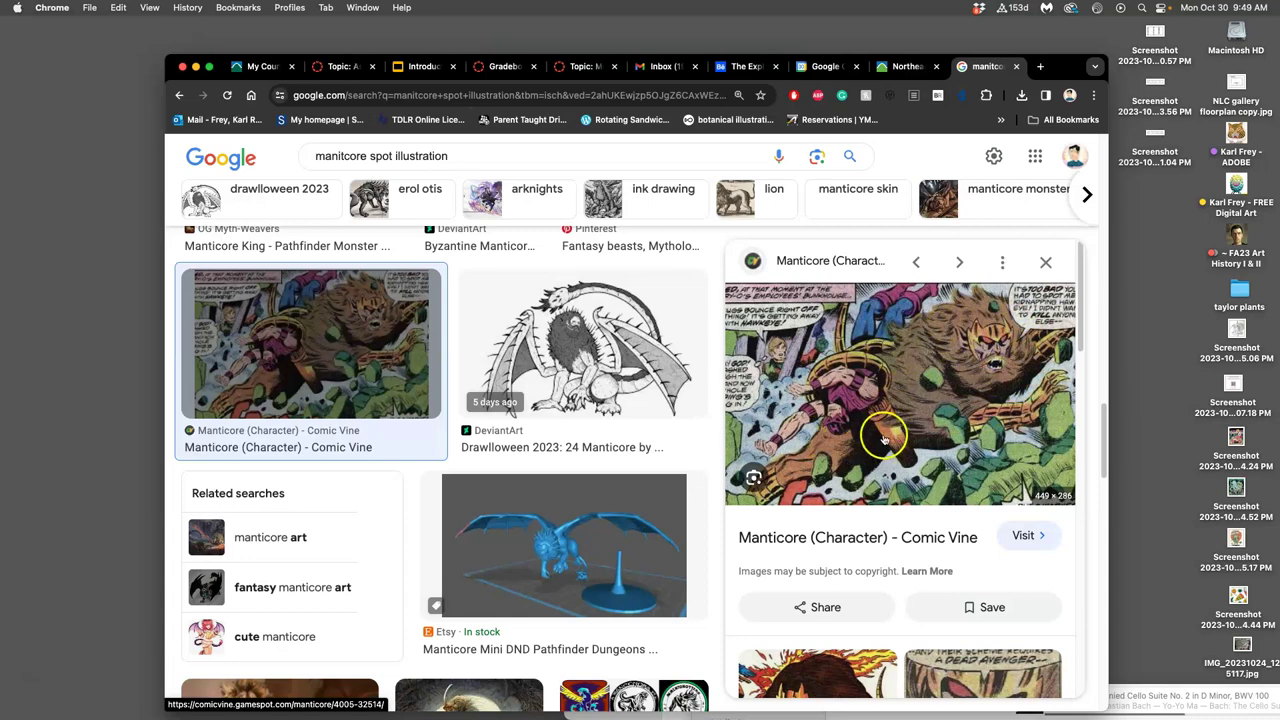
scroll(508, 440, "down", 5)
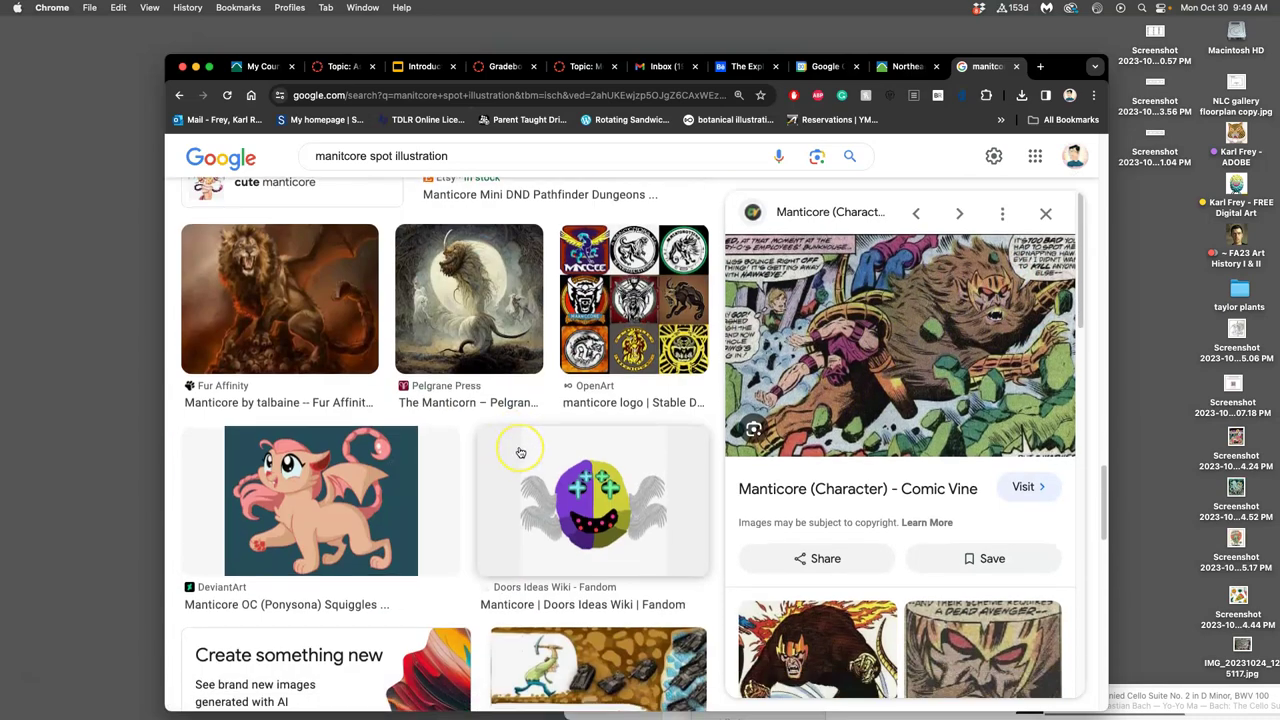
scroll(520, 453, "down", 4)
scroll(543, 453, "down", 3)
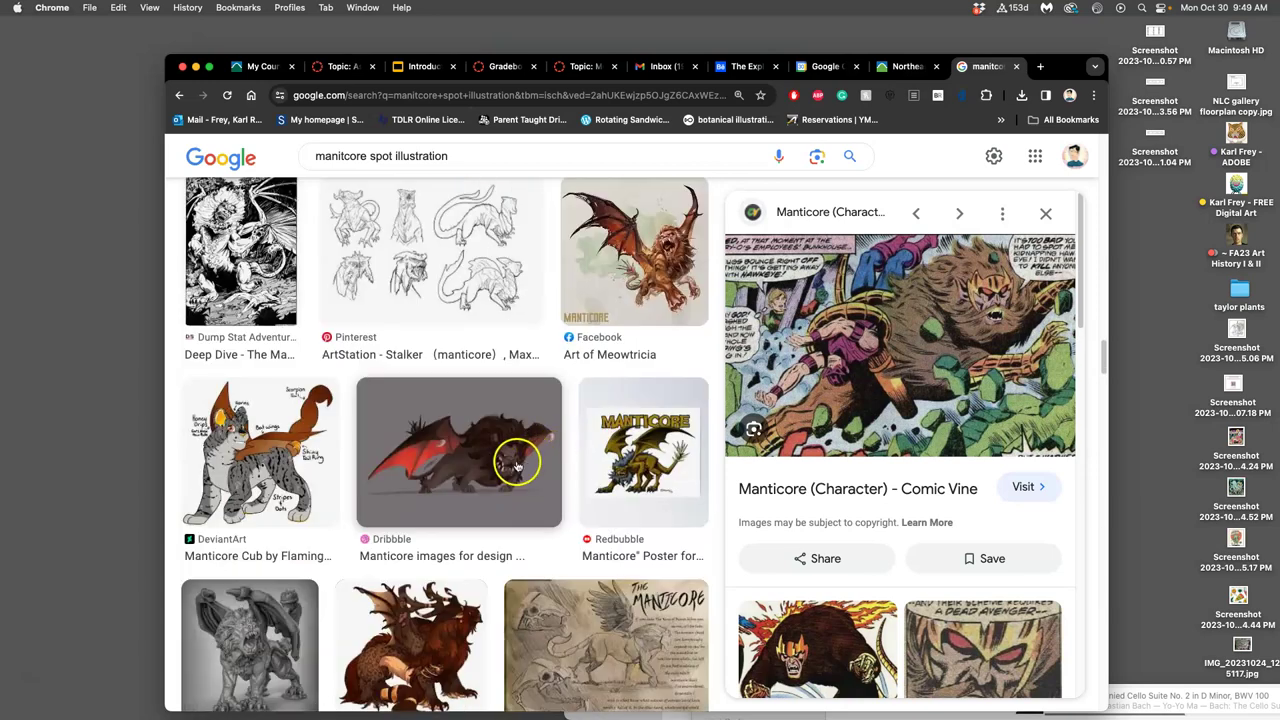
left_click(512, 458)
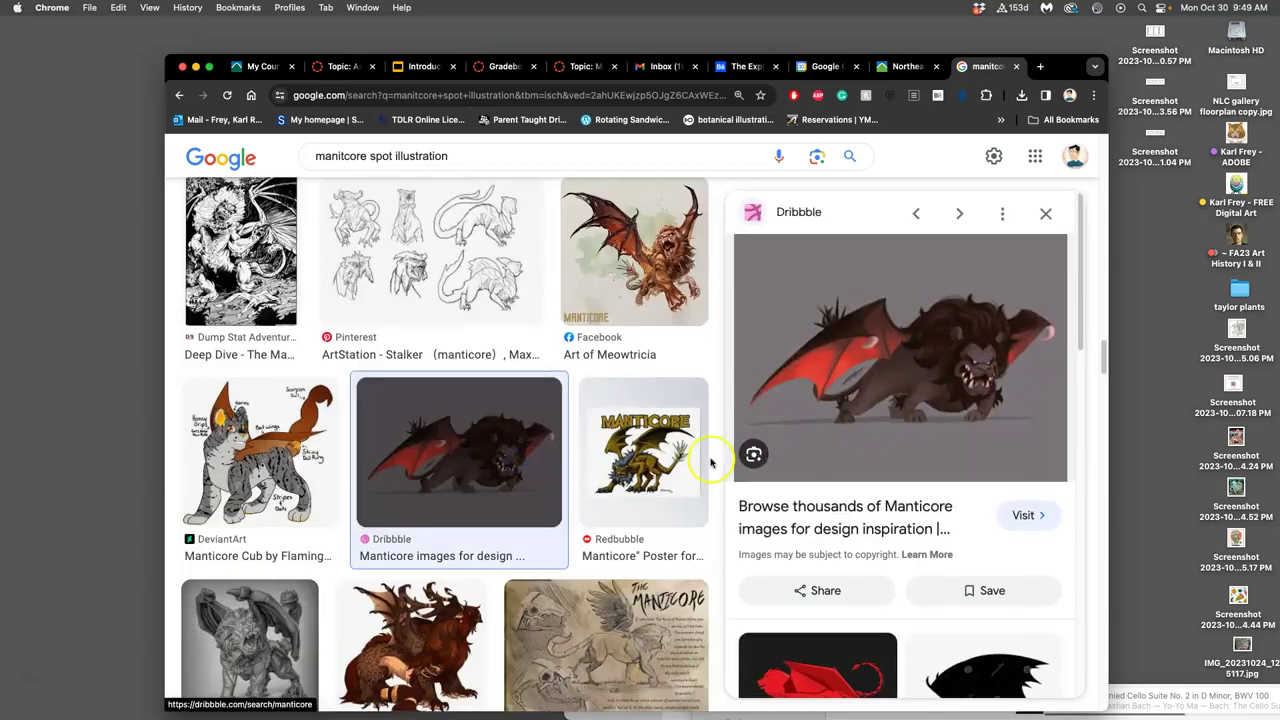
scroll(625, 448, "down", 5)
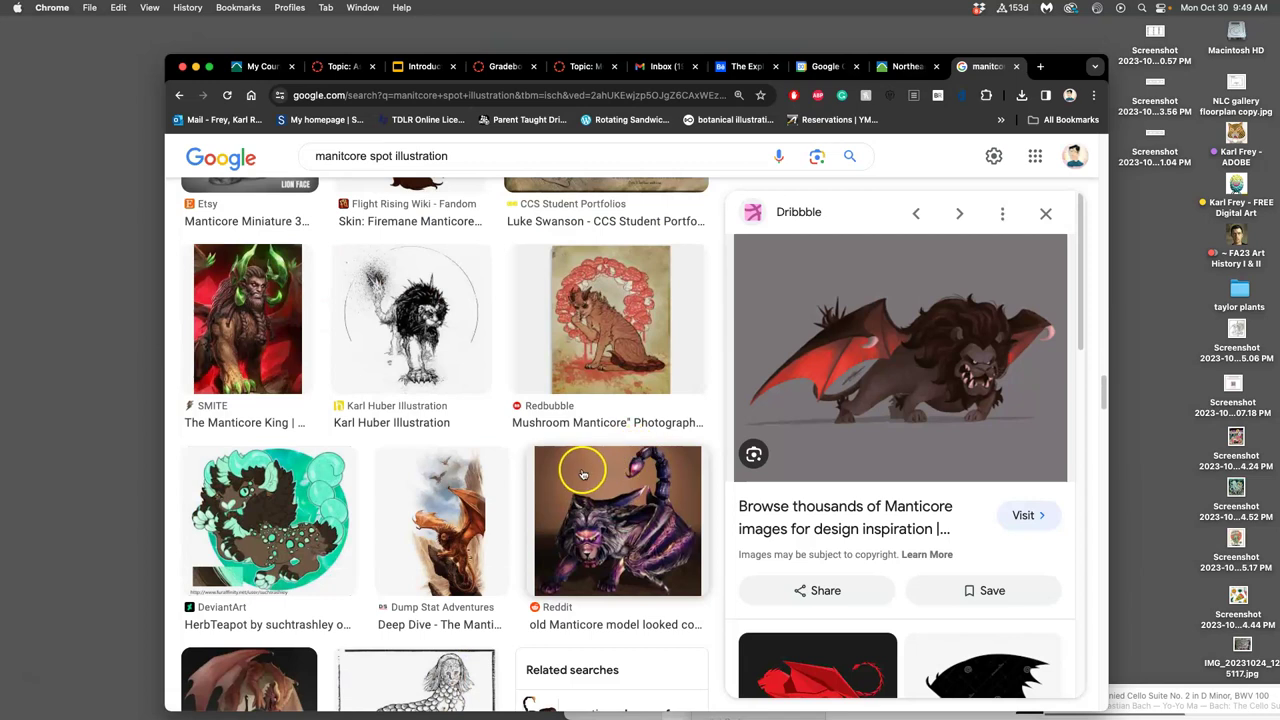
left_click(315, 519)
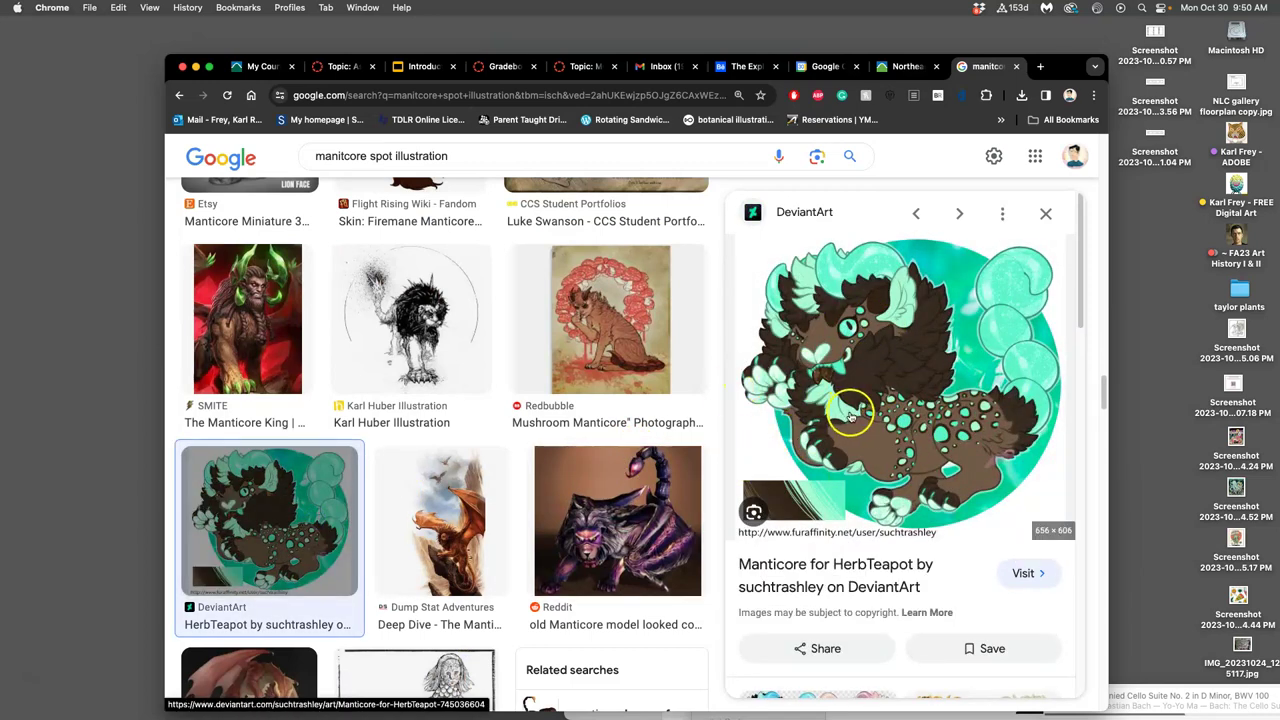
scroll(606, 418, "down", 10)
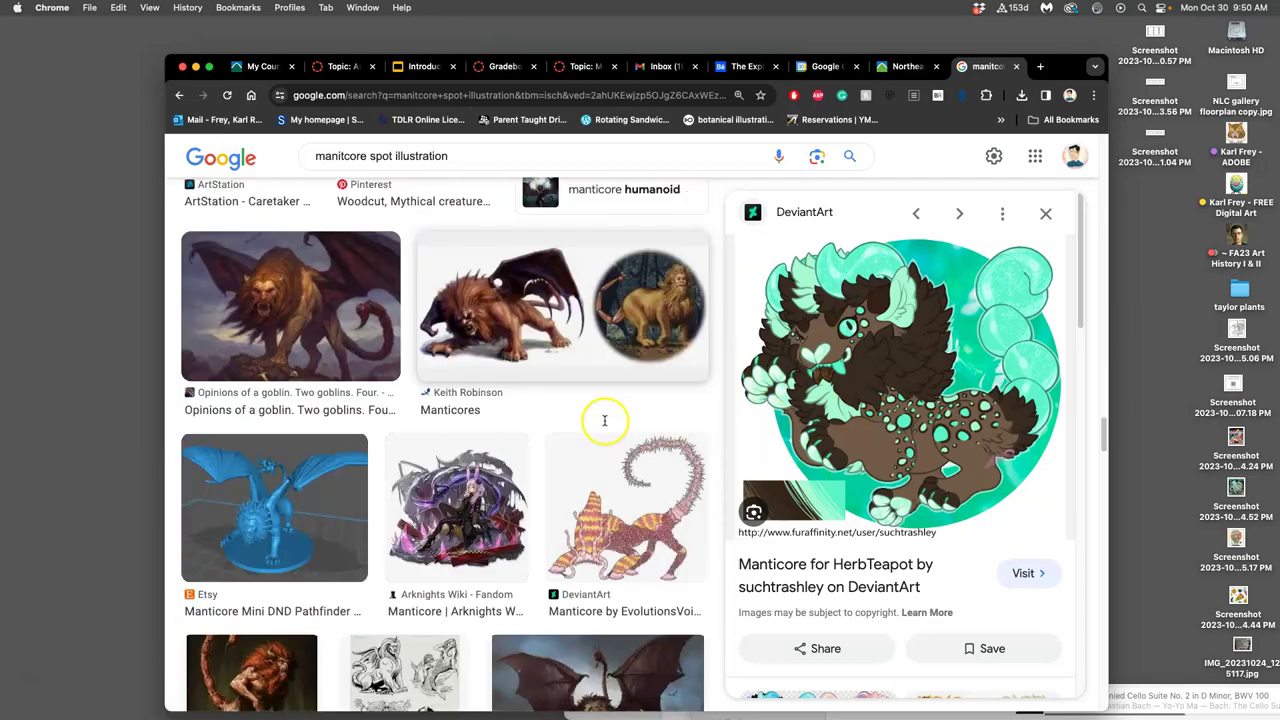
scroll(601, 425, "down", 7)
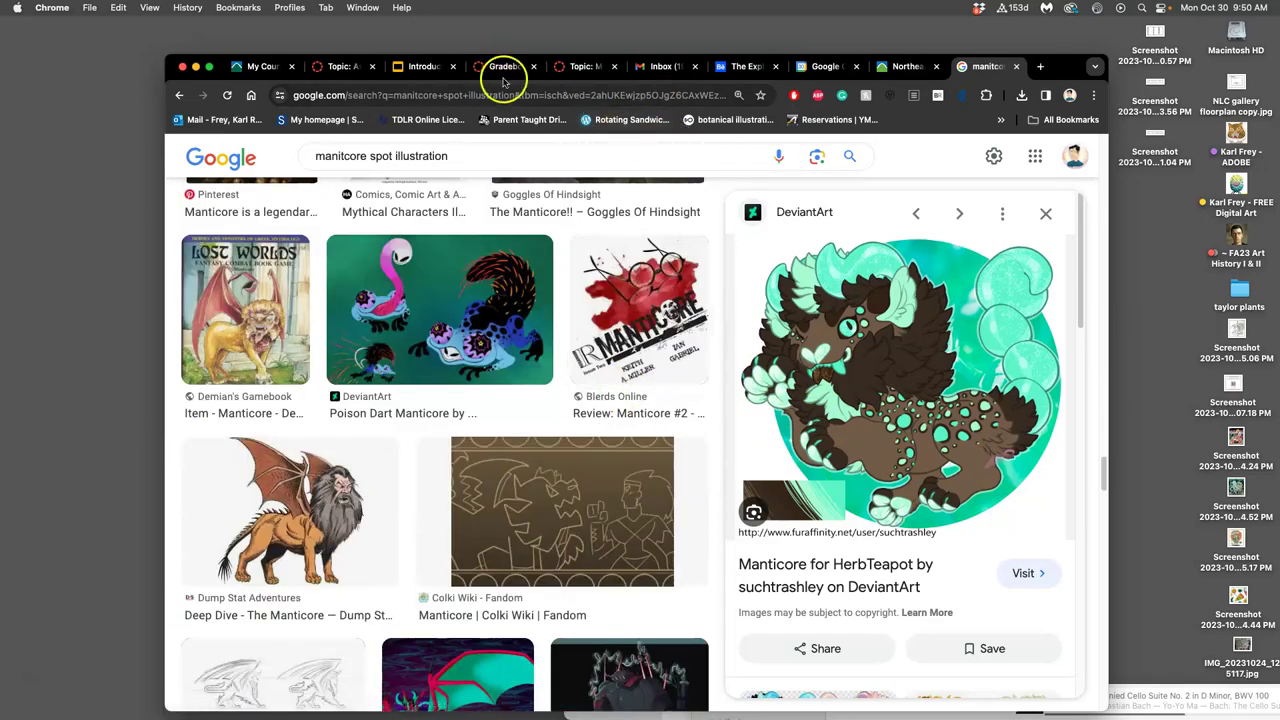
Step: Scroll the Canvas discussion to the 'Me & My Manticore' post and its Dynamite Dandy inspiration image
left_click(347, 70)
scroll(745, 395, "down", 3)
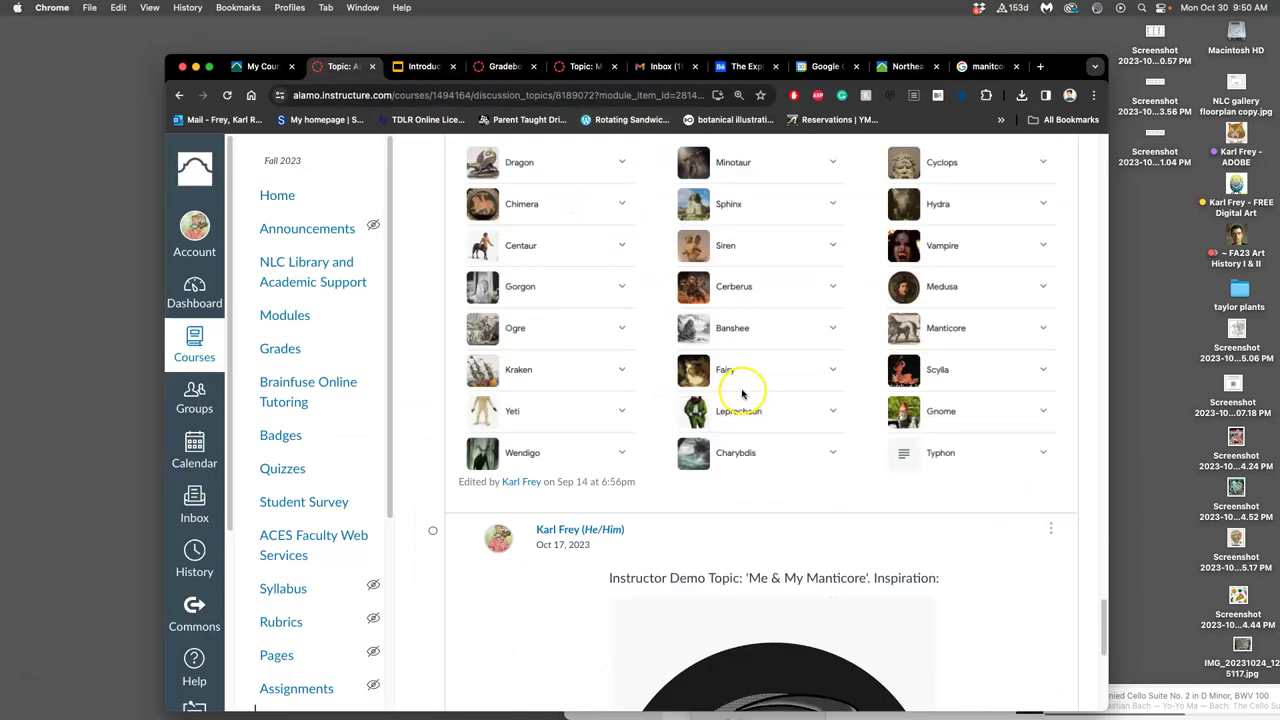
scroll(741, 392, "down", 1)
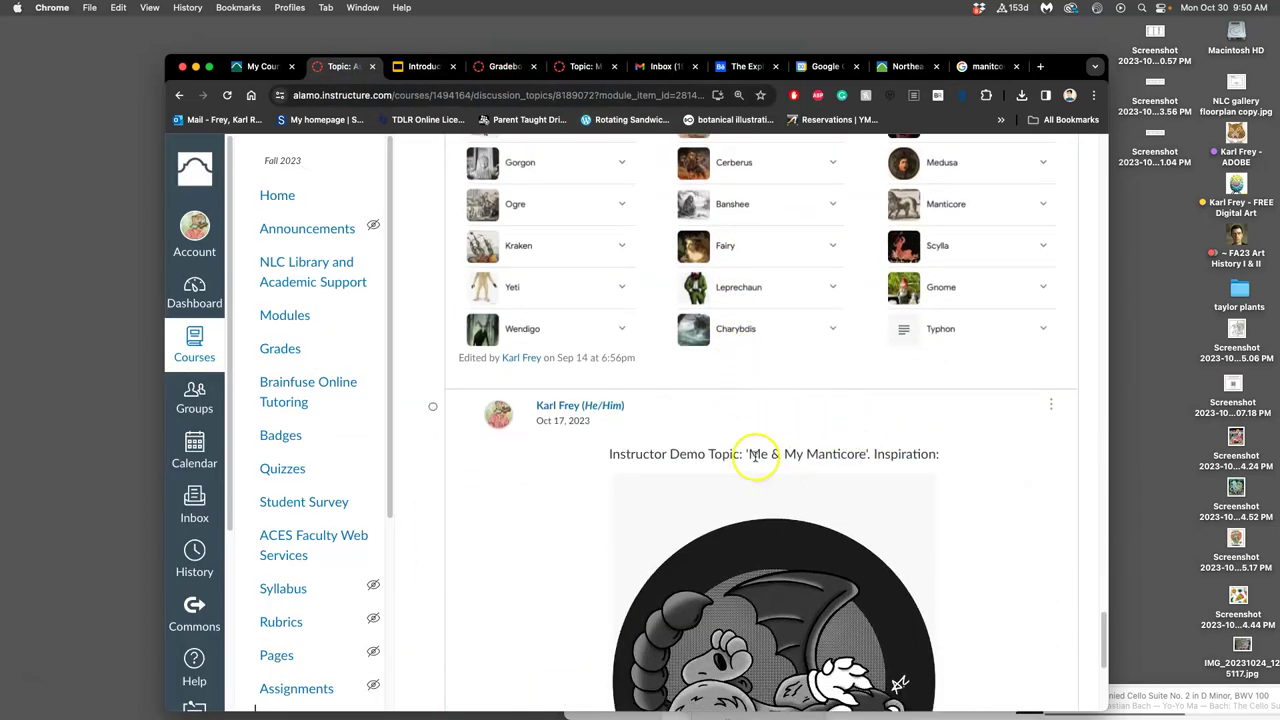
left_click_drag(756, 457, 840, 457)
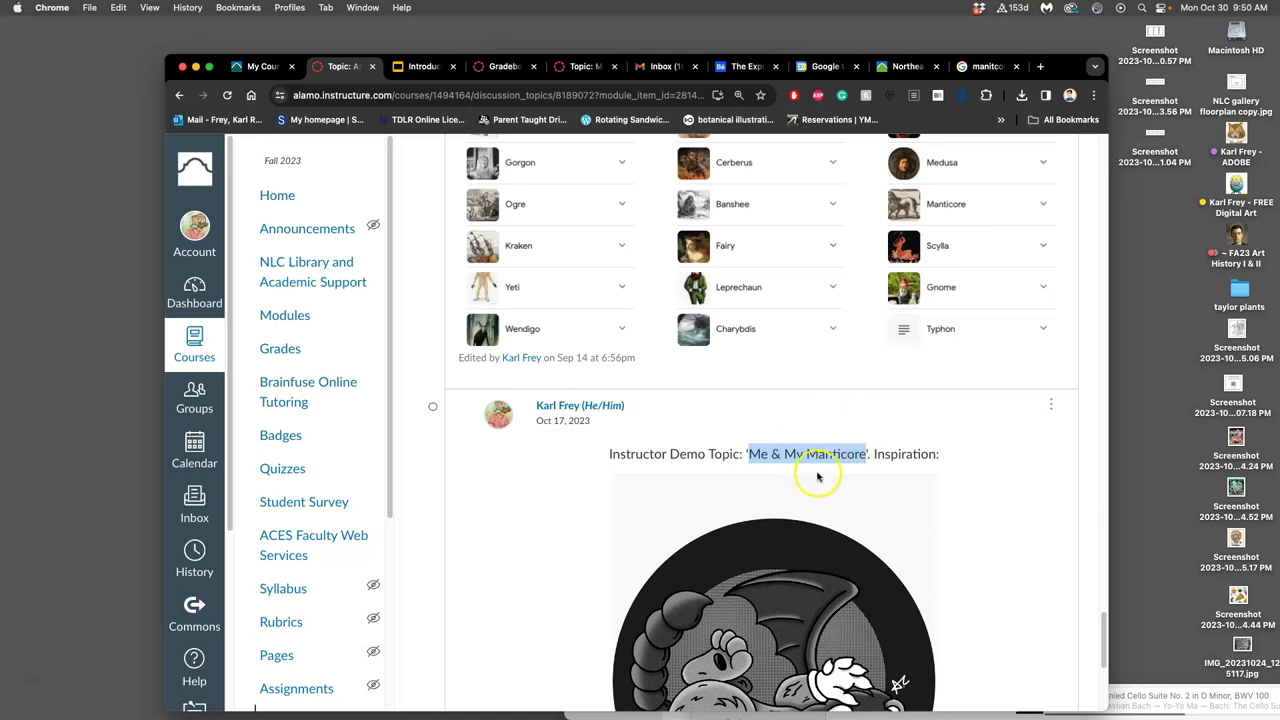
scroll(989, 488, "down", 4)
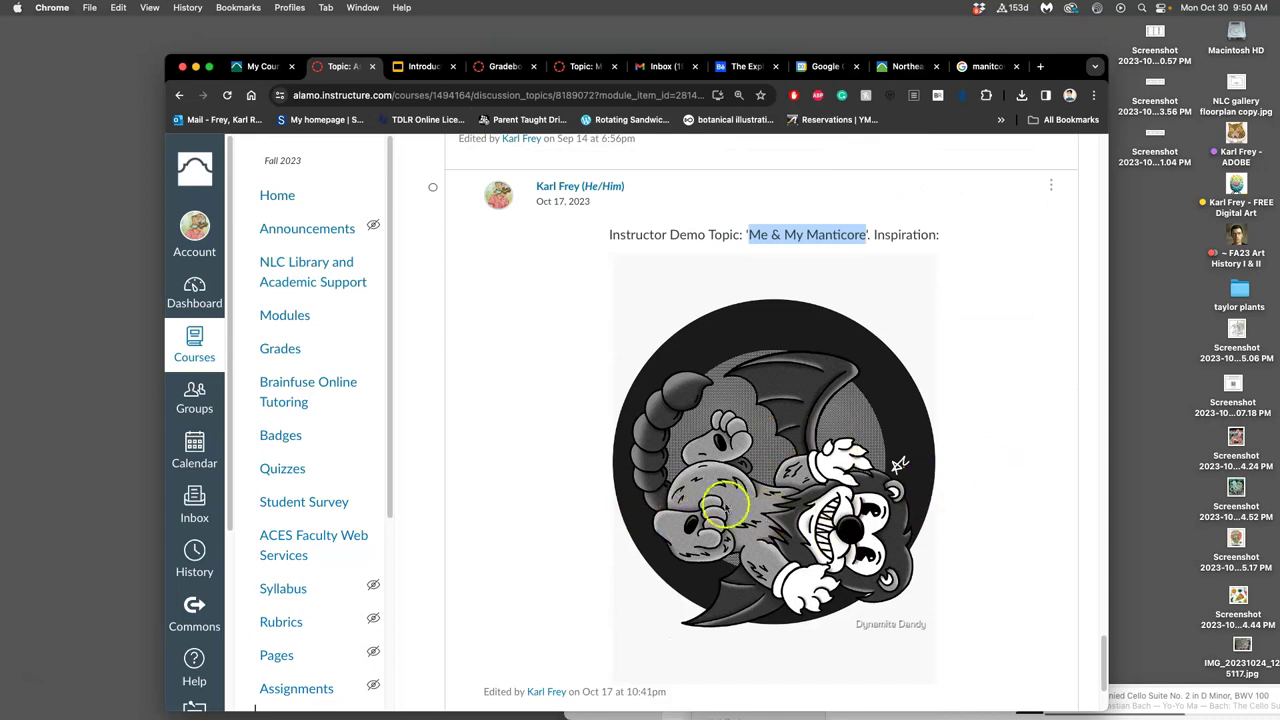
scroll(705, 505, "down", 3)
scroll(680, 462, "up", 1)
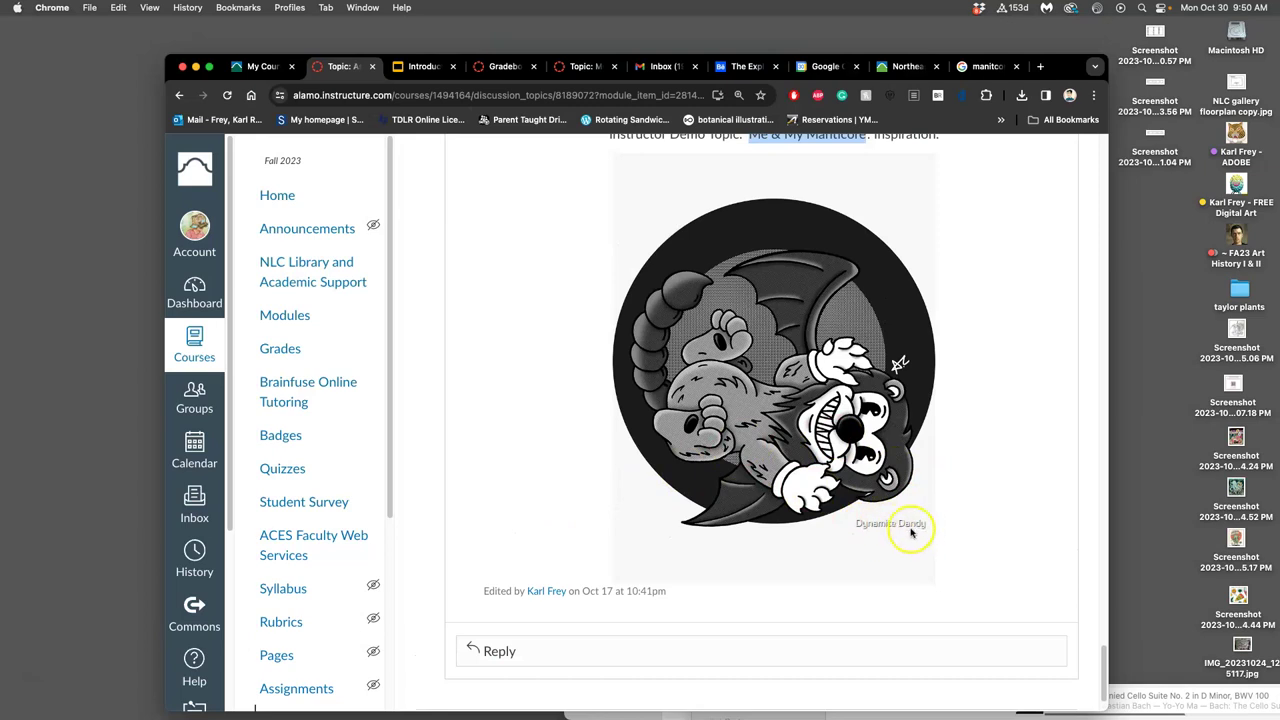
scroll(885, 500, "up", 3)
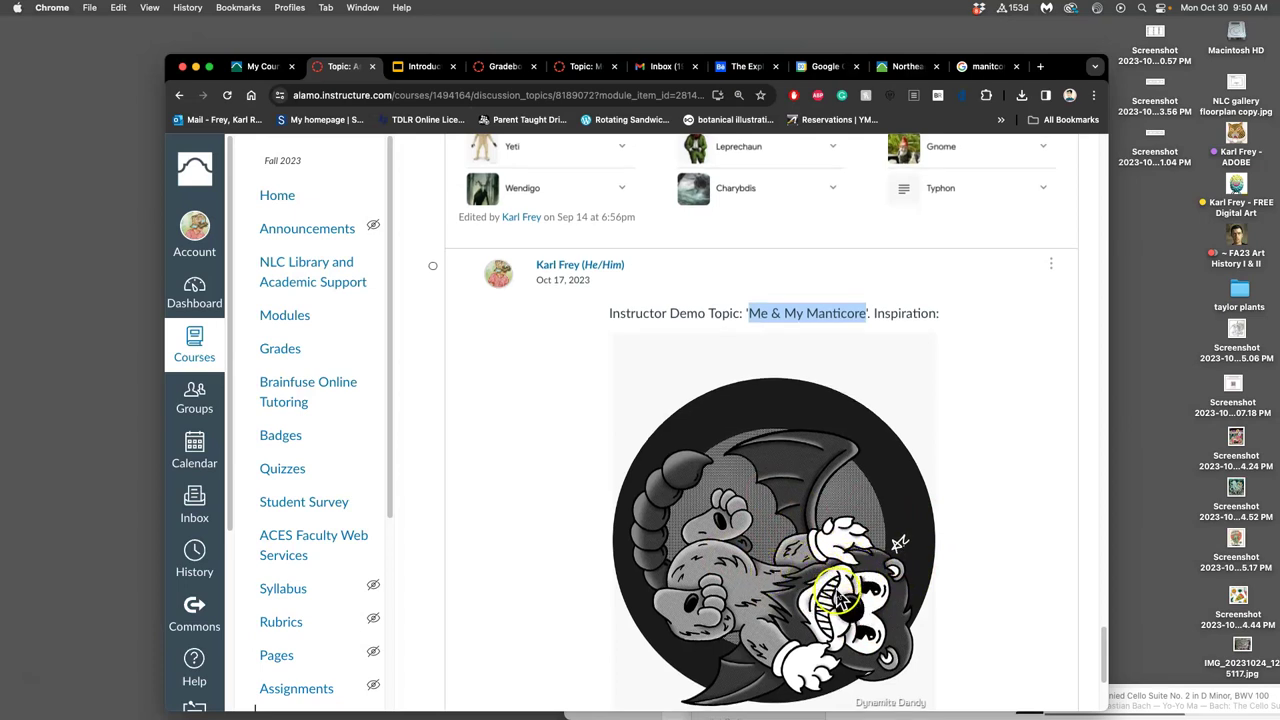
scroll(822, 578, "down", 5)
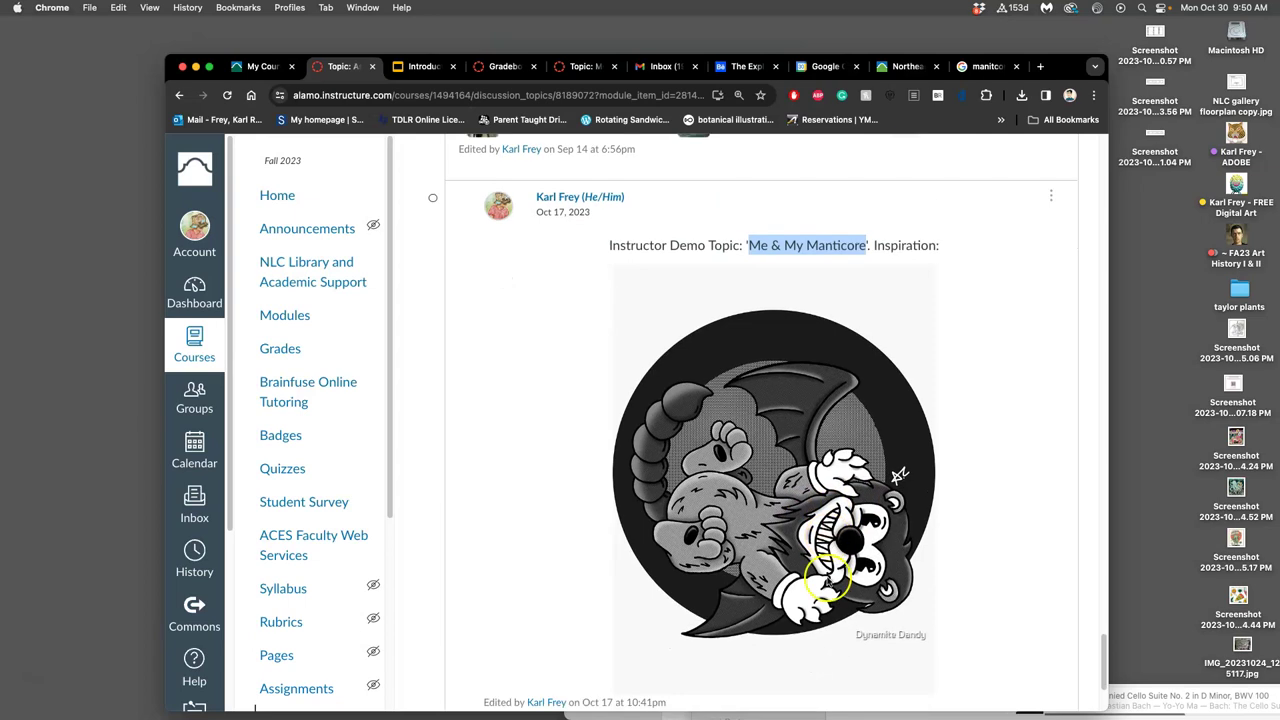
Step: Open IMG_20231030_091743.jpg from the ADOBE > Assign 5 folder in Preview
left_click(1236, 134)
double_click(1236, 134)
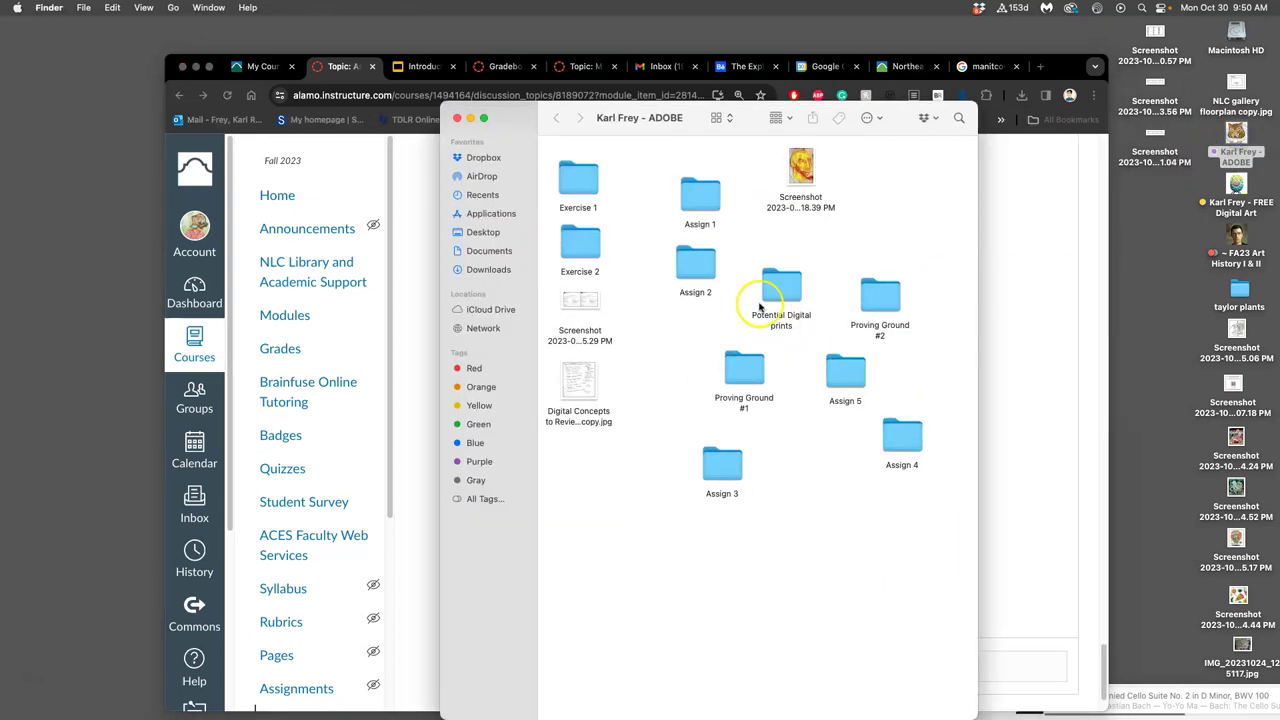
left_click(845, 372)
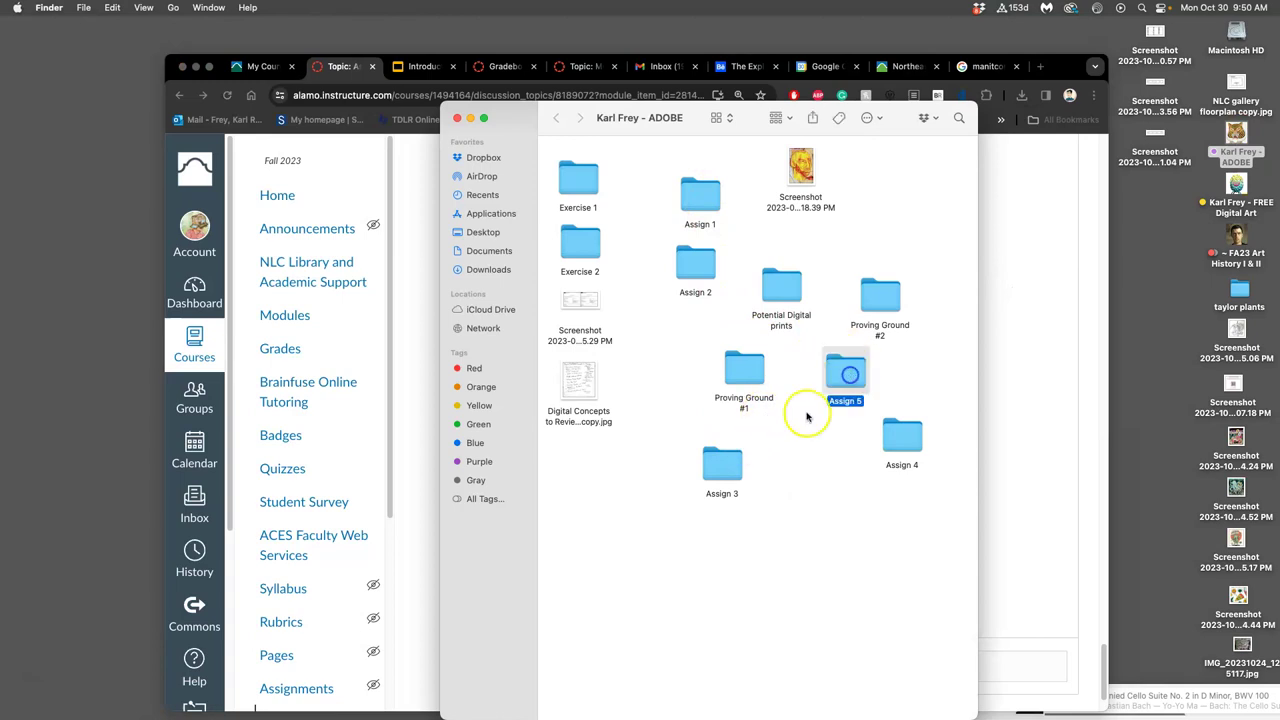
double_click(847, 375)
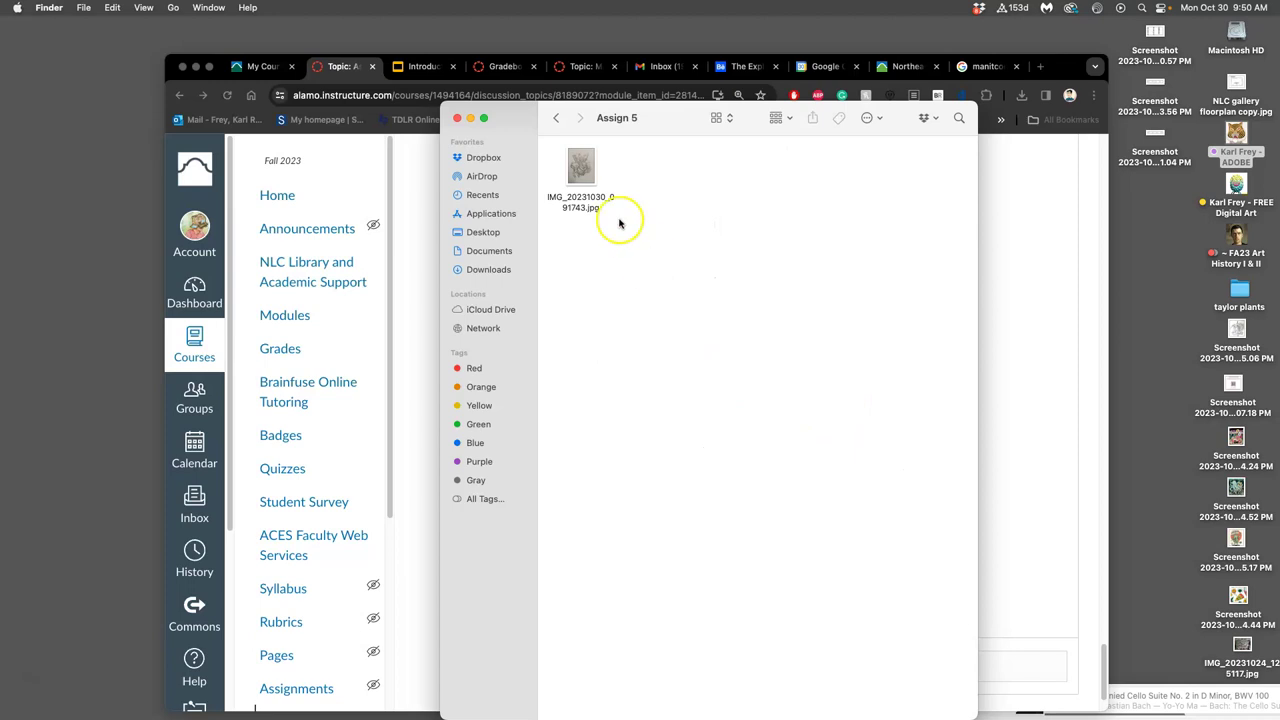
left_click(582, 168)
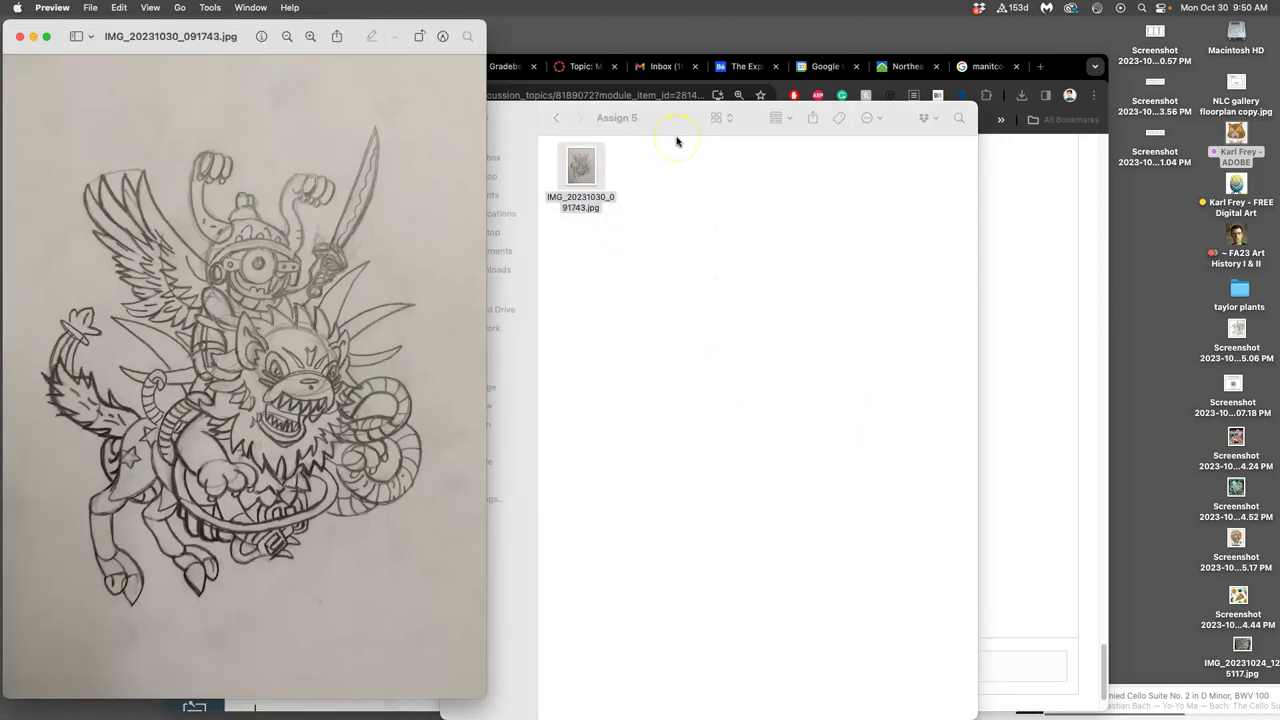
Step: Enlarge and zoom the manticore sketch to inspect it, then shrink the window
left_click_drag(480, 693, 1194, 716)
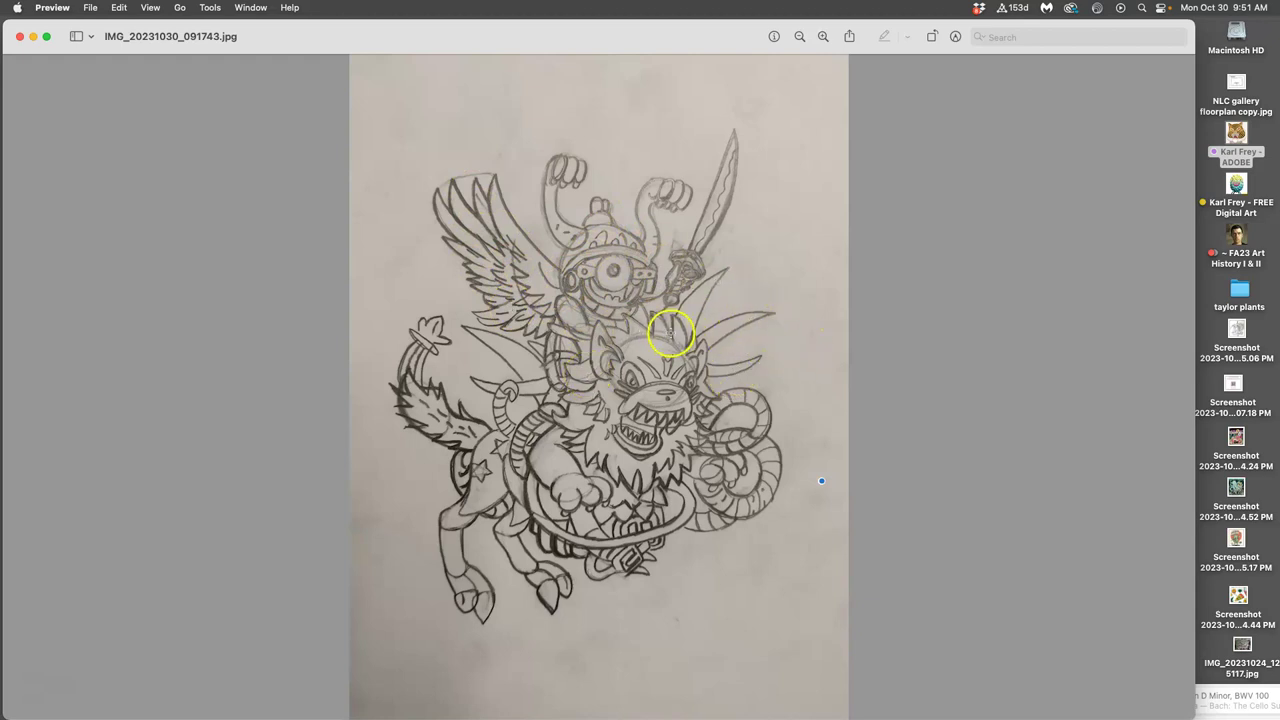
scroll(672, 326, "up", 10)
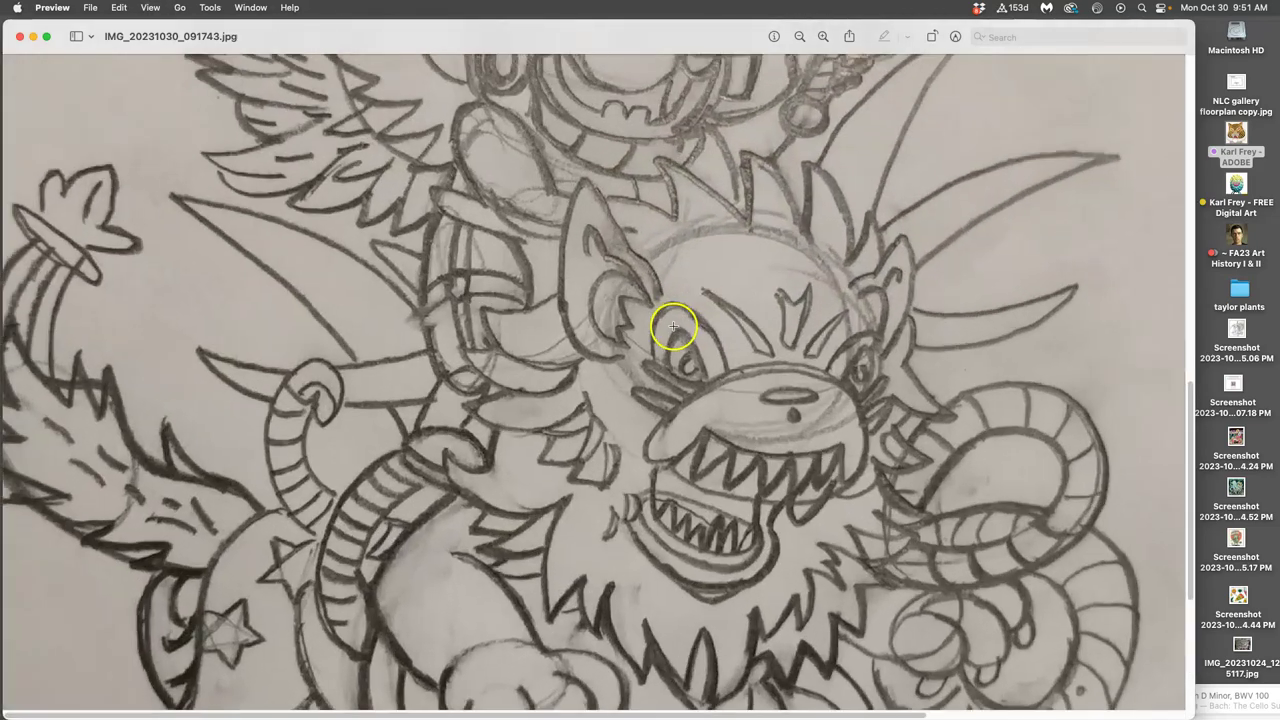
scroll(775, 262, "down", 10)
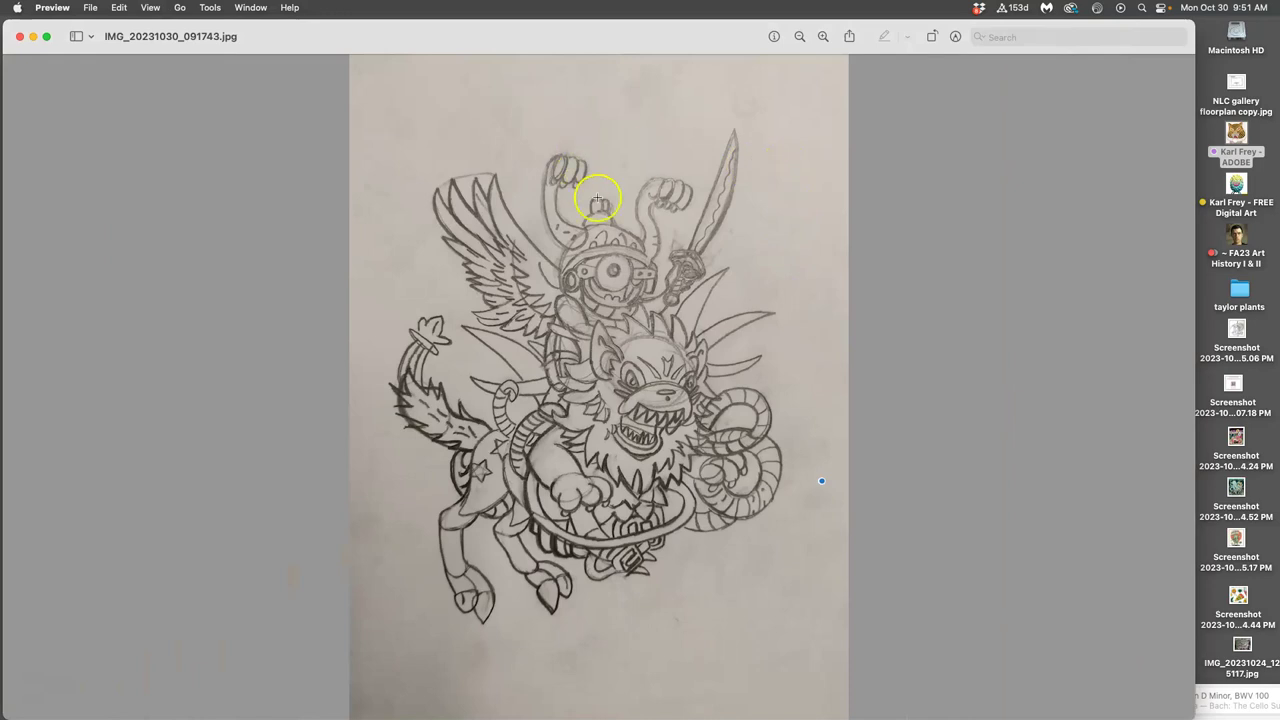
left_click_drag(4, 24, 712, 50)
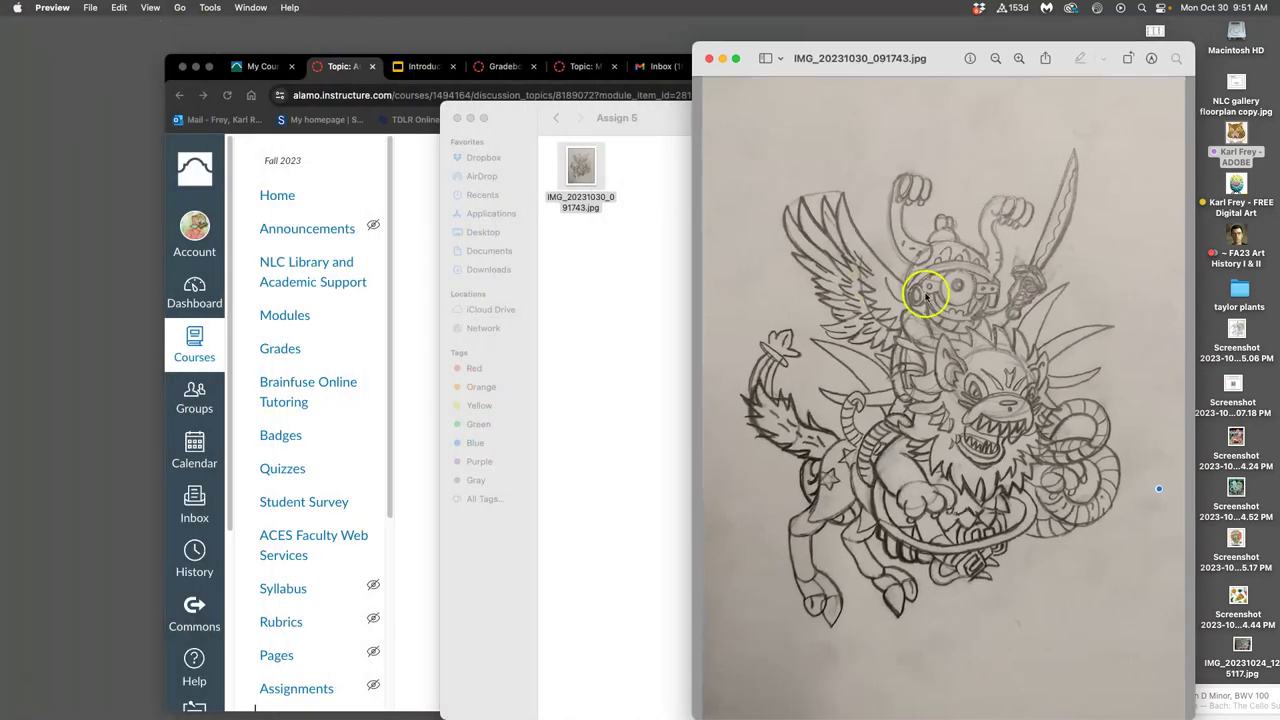
Step: Brighten the sketch in Preview's Adjust Color by lowering the white-point and midtone levels
left_click(210, 8)
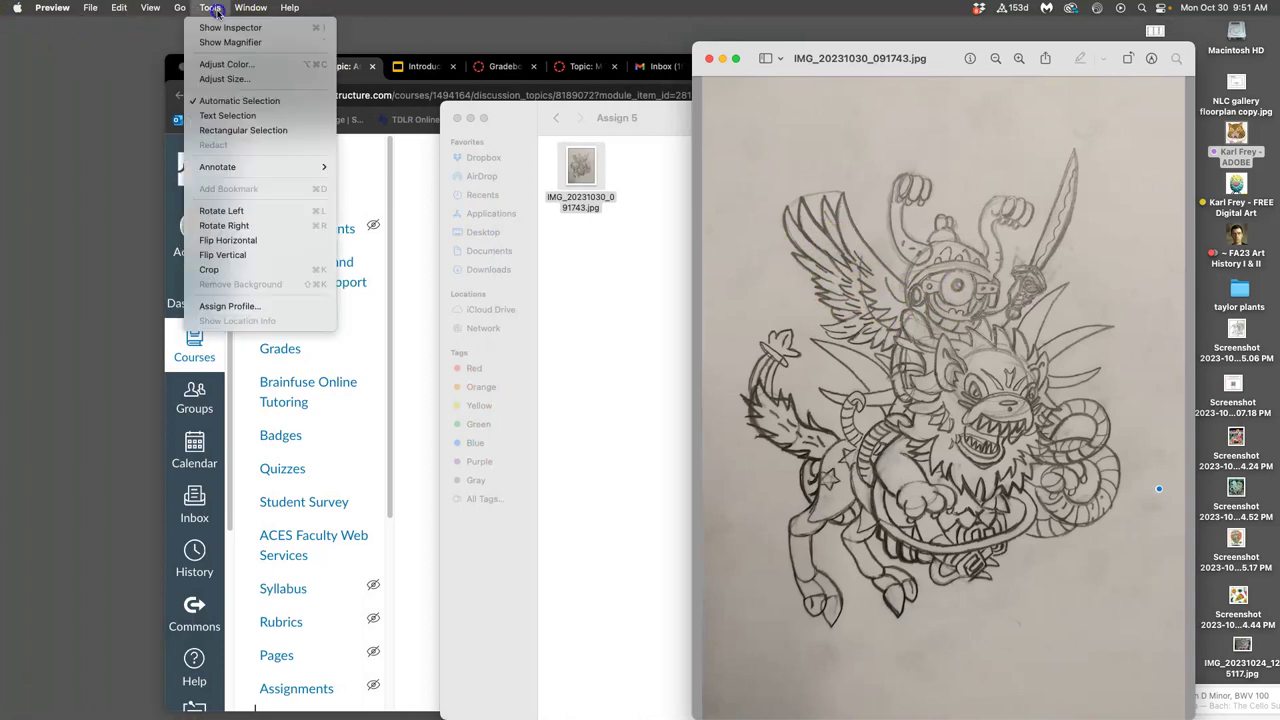
left_click(226, 64)
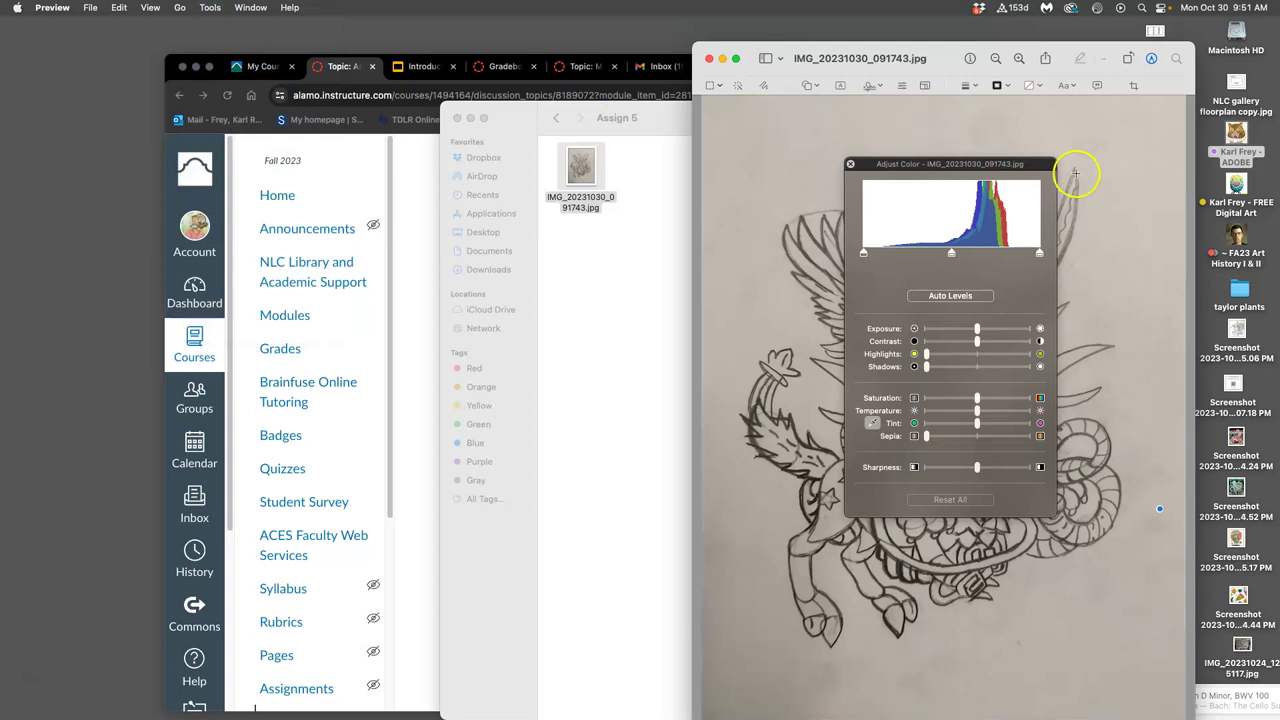
left_click_drag(1036, 170, 614, 152)
left_click_drag(617, 234, 571, 234)
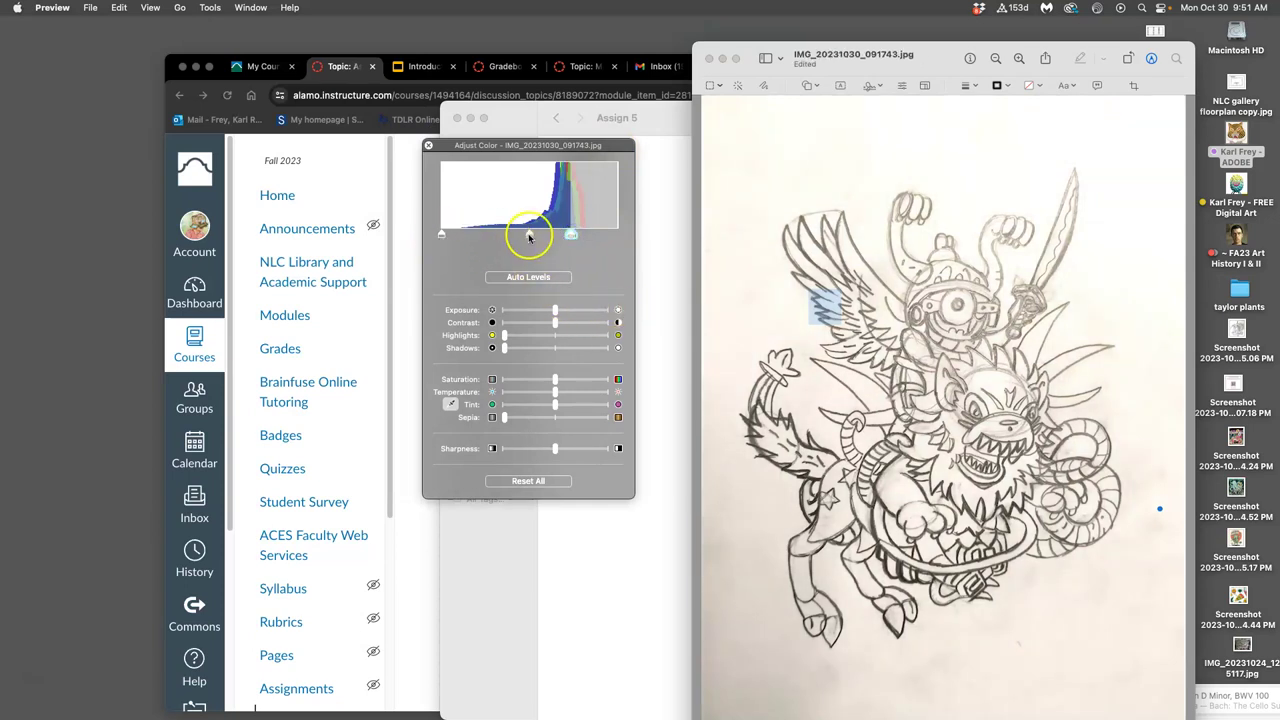
mouse_move(529, 236)
left_mouse_down()
mouse_move(545, 235)
mouse_move(452, 235)
left_mouse_up()
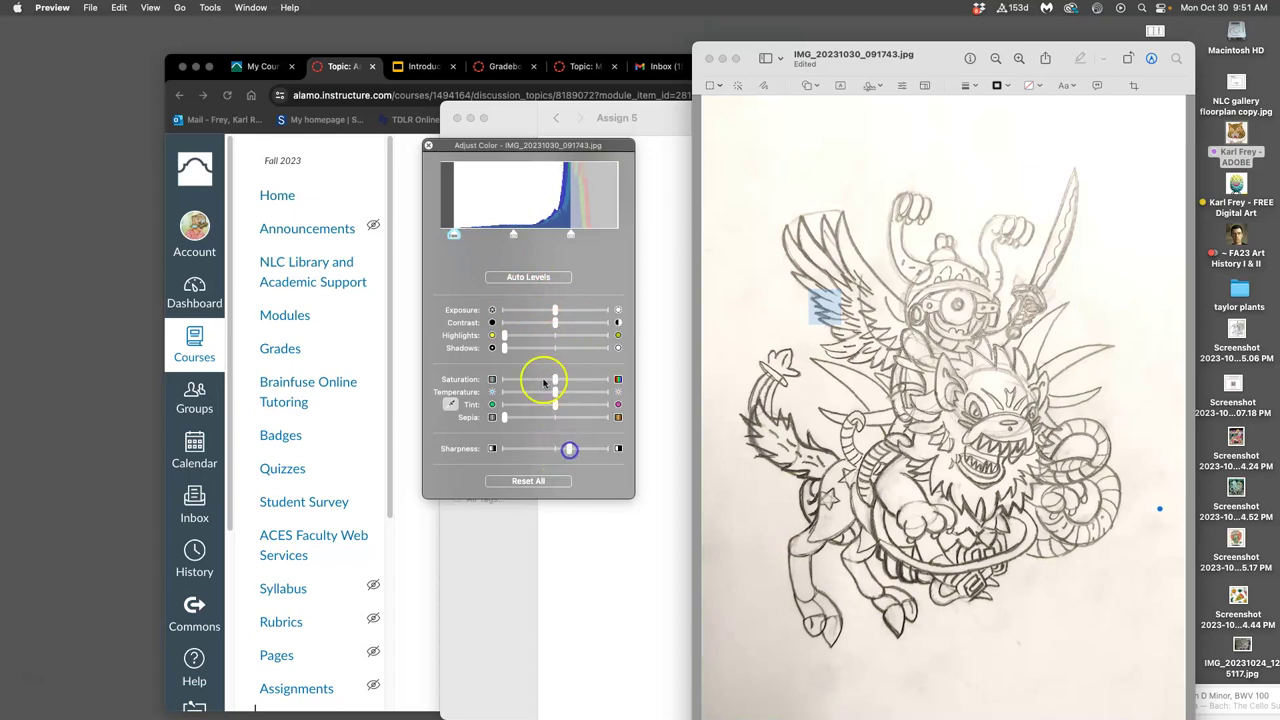
Step: Clear the stray blue mark on the wing and screenshot the adjusted drawing
left_click(725, 307)
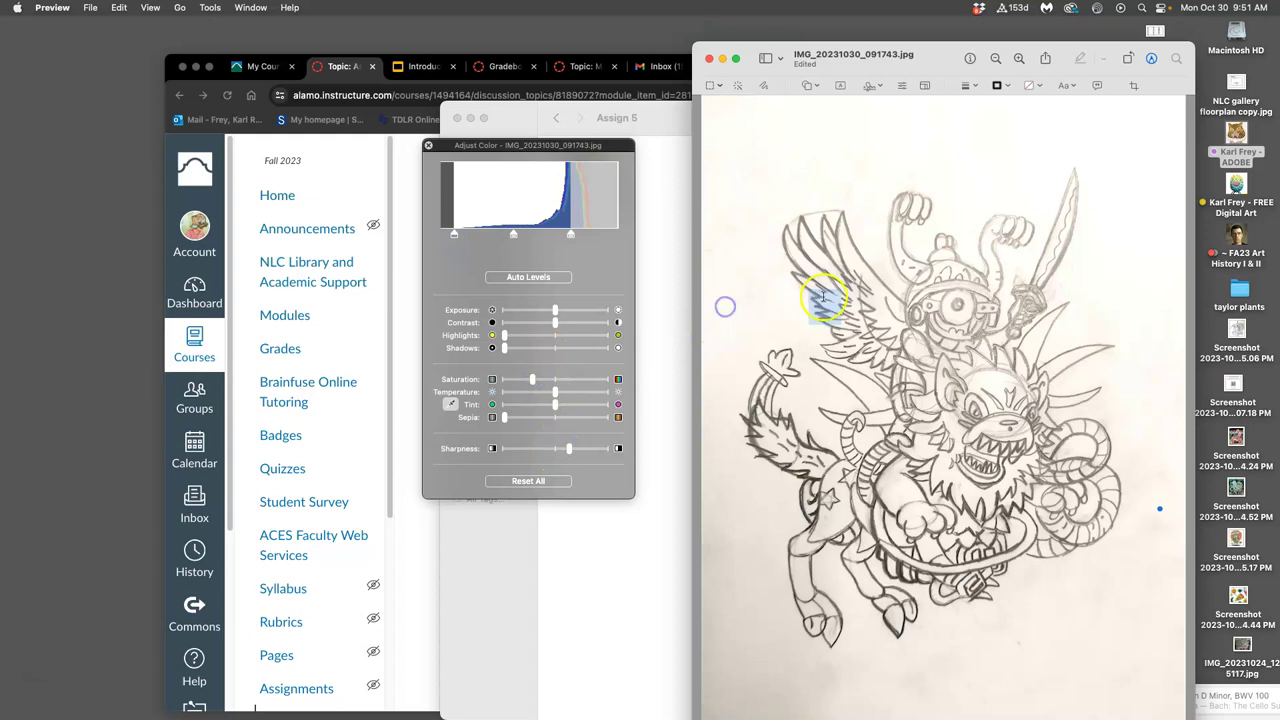
left_click(864, 109)
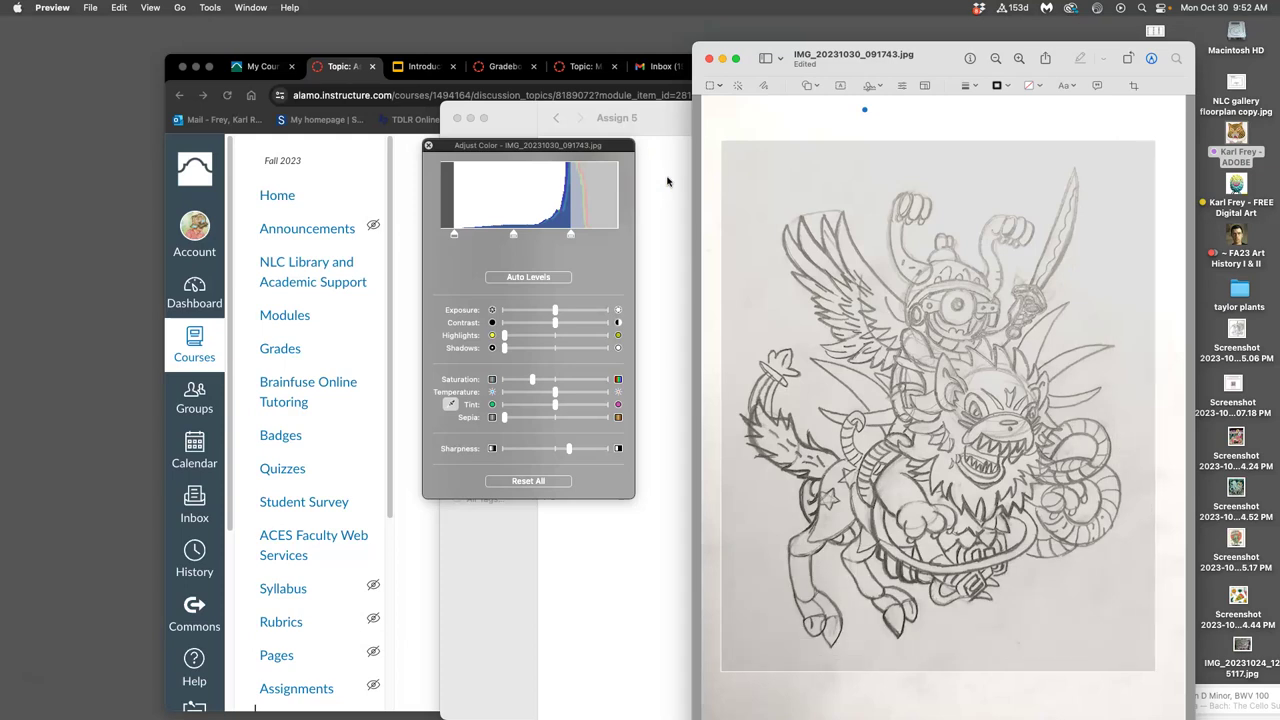
left_click(1154, 684)
left_click_drag(721, 141, 1154, 684)
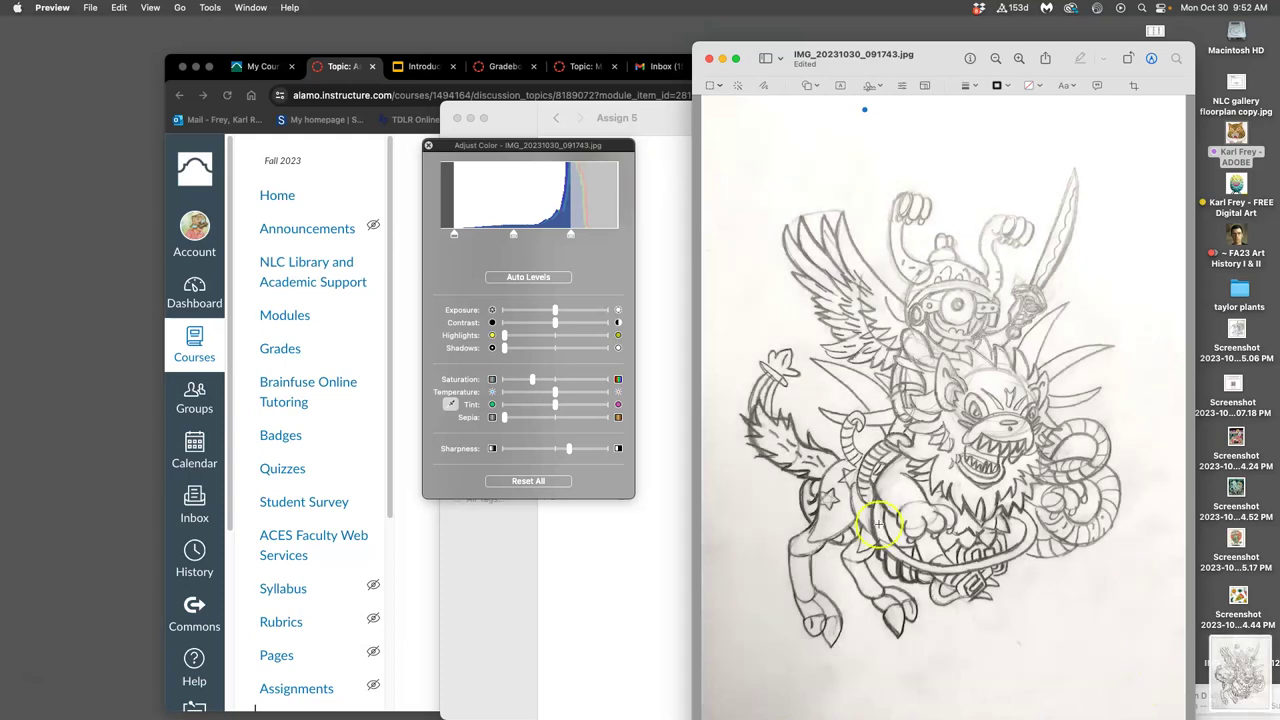
Step: Close the Preview and Assign 5 windows and start editing the Canvas demo post
left_click(708, 60)
left_click(705, 176)
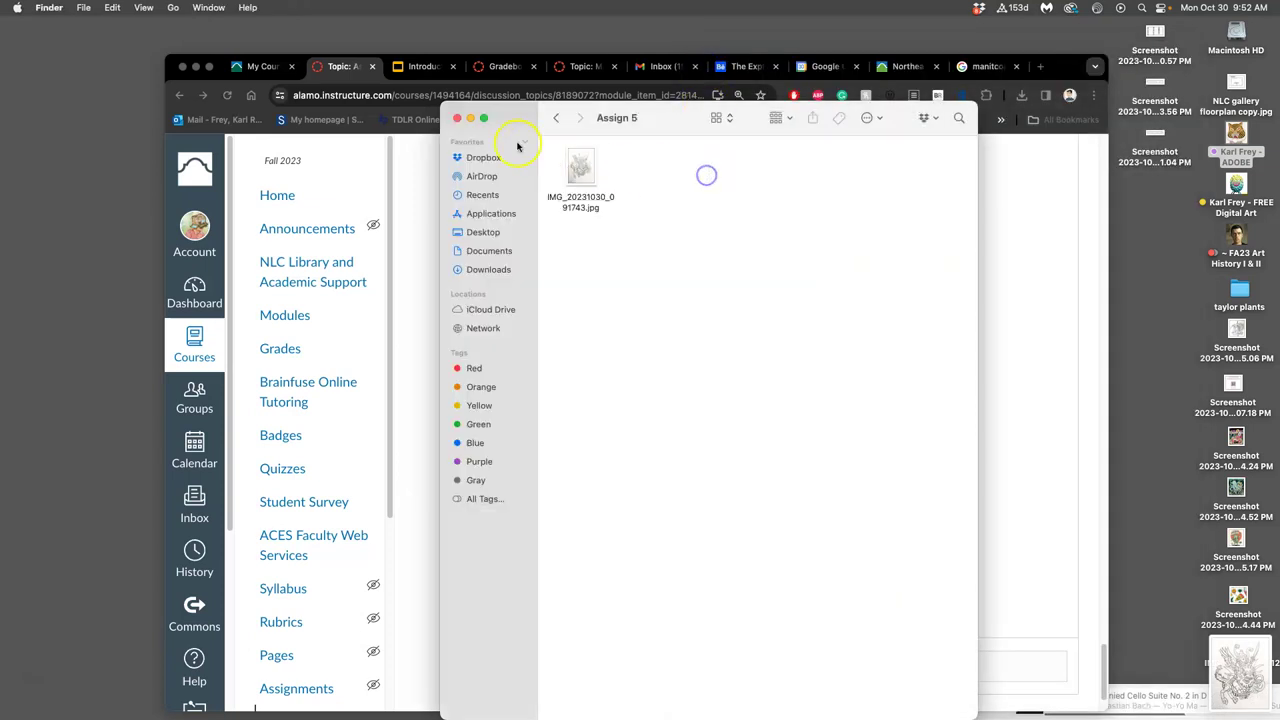
left_click(457, 118)
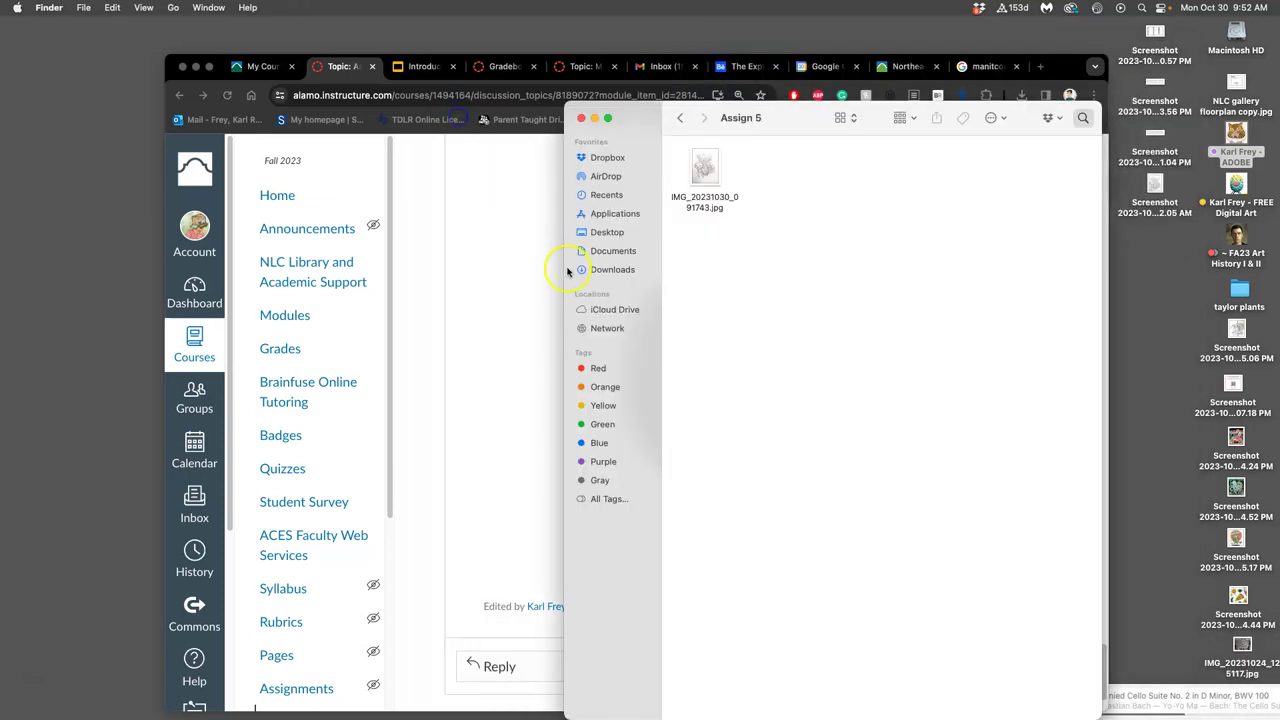
left_click(505, 286)
scroll(945, 285, "up", 2)
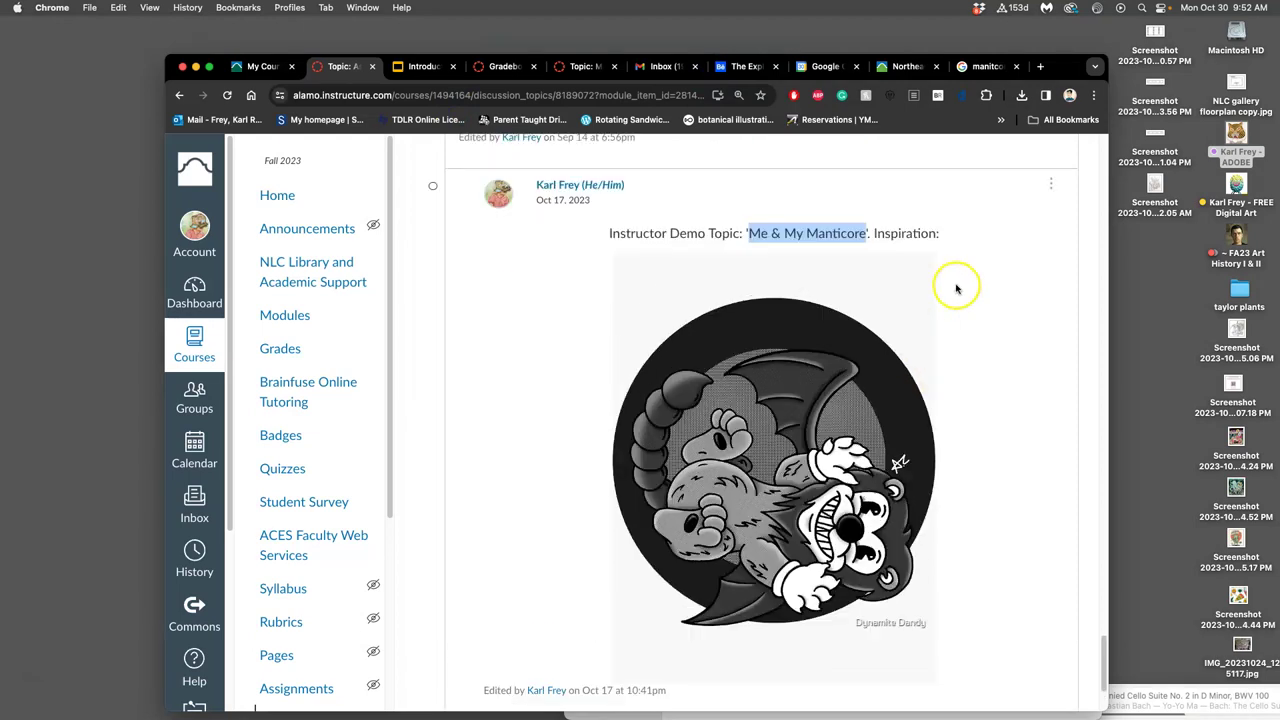
left_click(1054, 194)
left_click(996, 266)
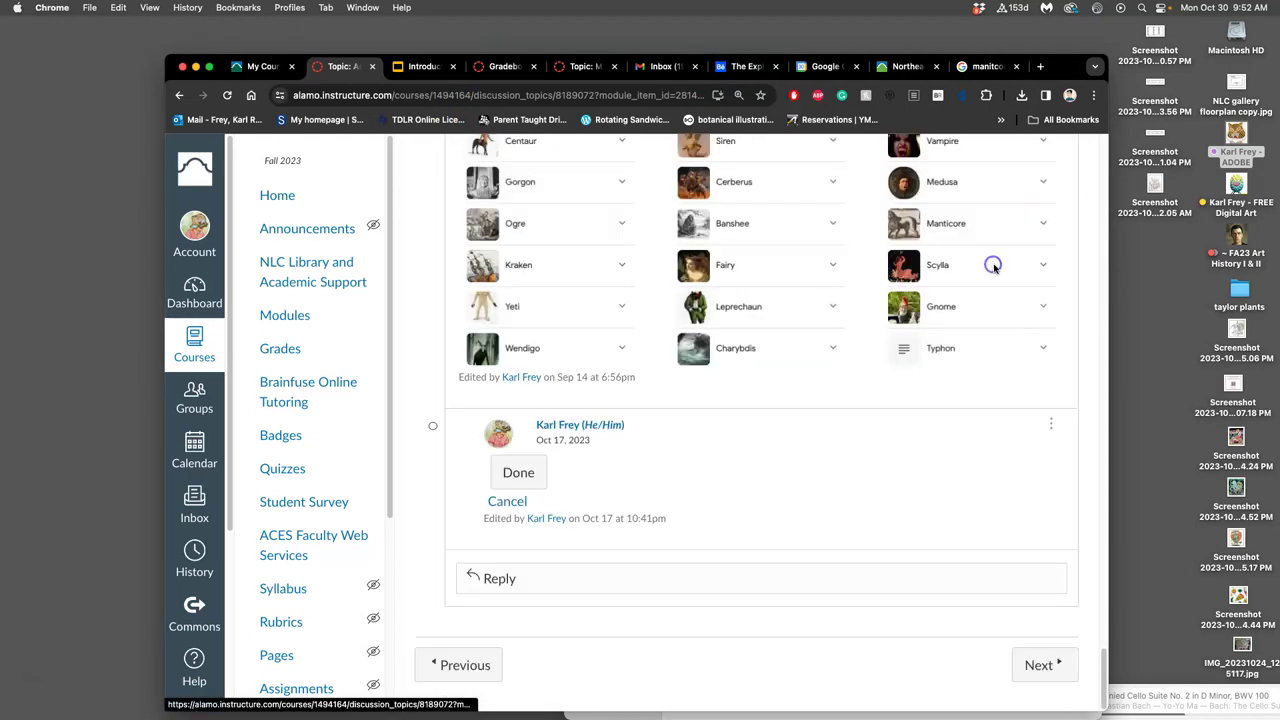
Step: Delete the old cartoon image and center-align the empty line below the heading
scroll(908, 566, "down", 5)
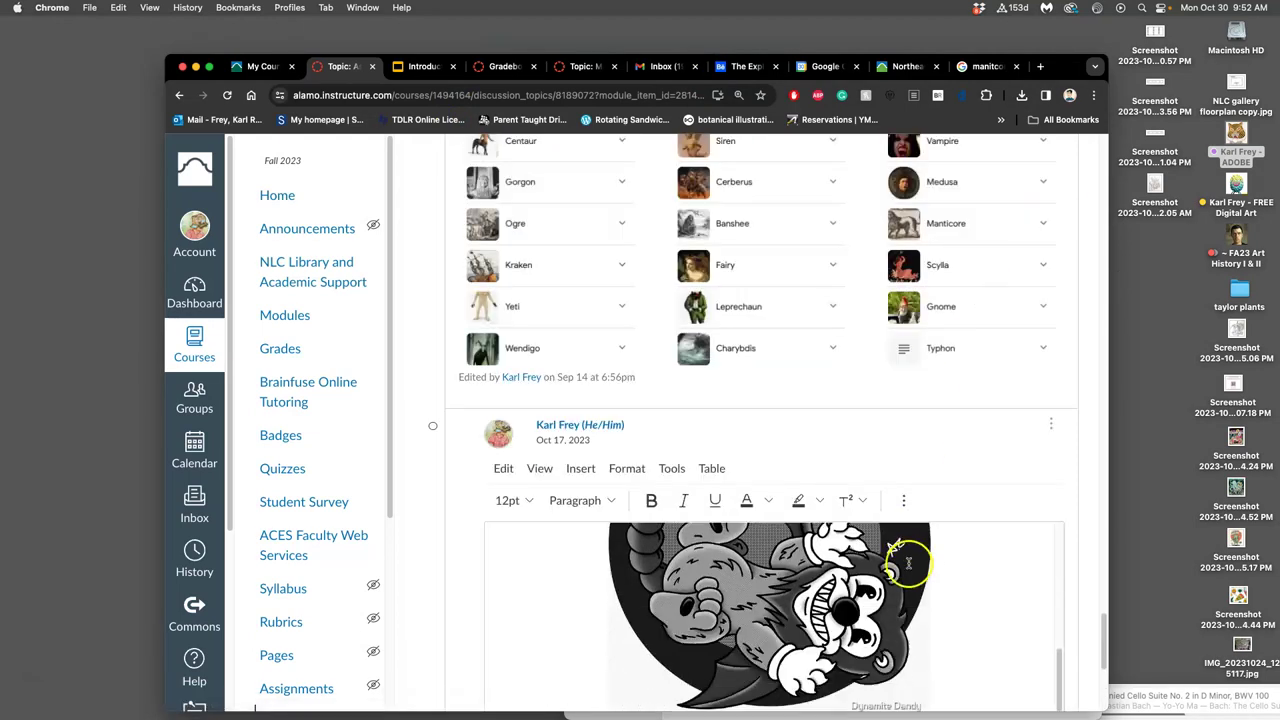
scroll(999, 443, "down", 4)
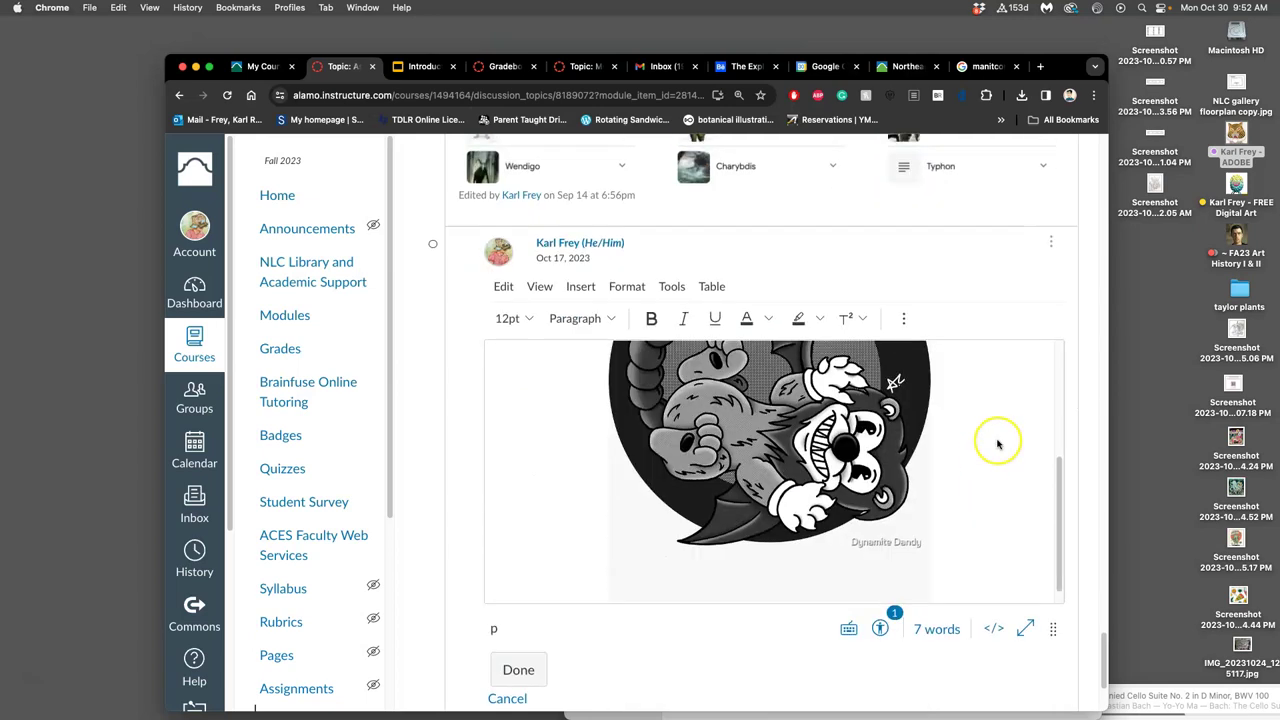
left_click(844, 440)
key("BackSpace")
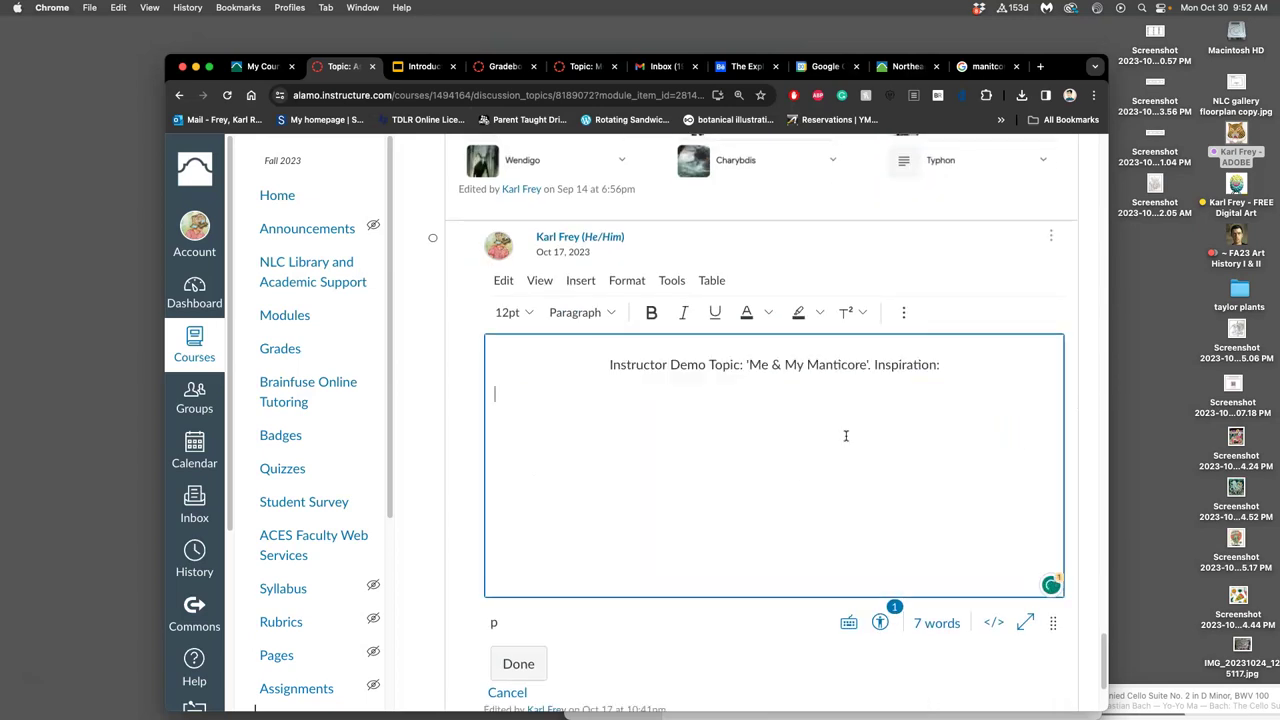
left_click(903, 312)
left_click(813, 345)
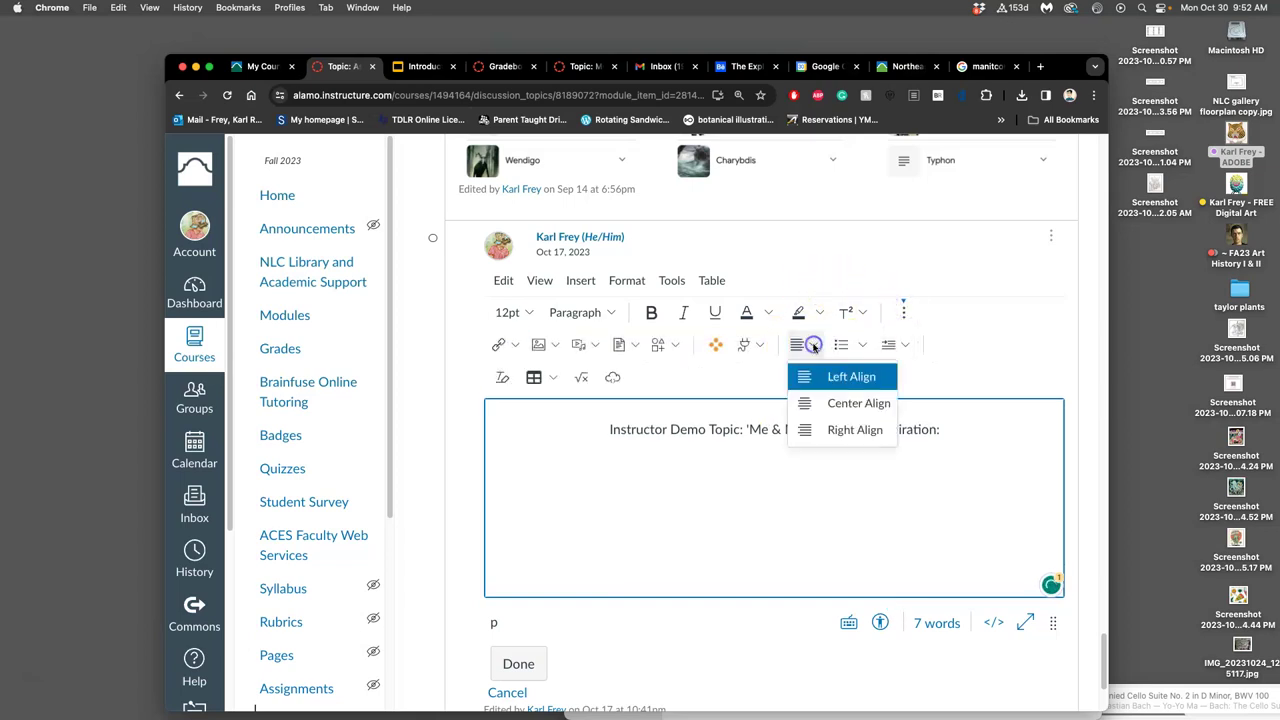
left_click(820, 402)
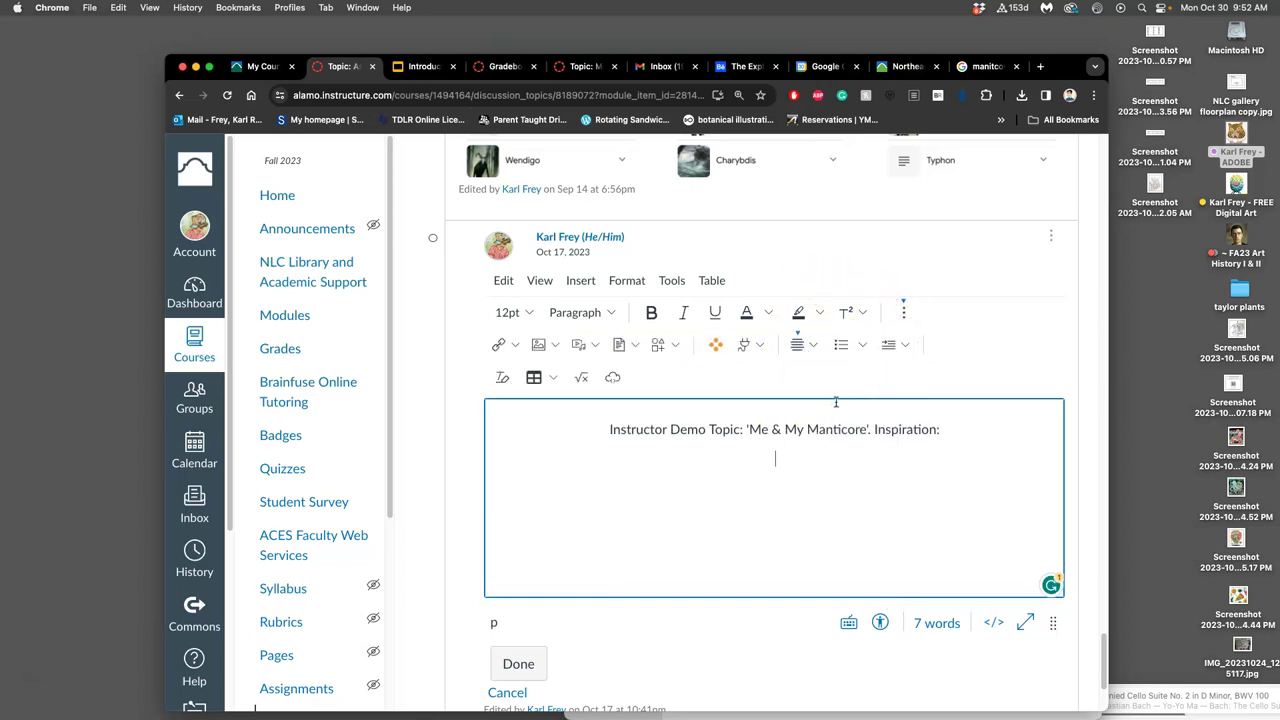
Step: Insert the sketch screenshot below the heading and resize it to about 283 × 353
left_click_drag(1155, 184, 808, 522)
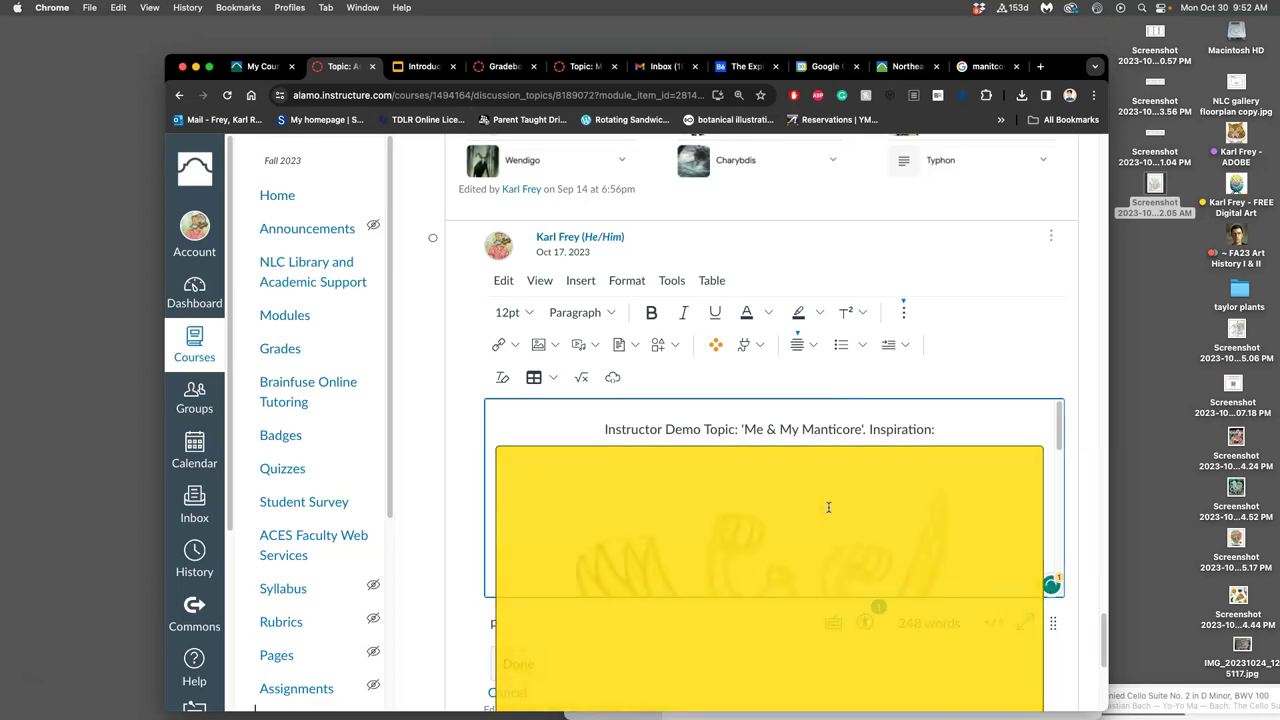
left_click_drag(1040, 449, 794, 492)
left_click(930, 489)
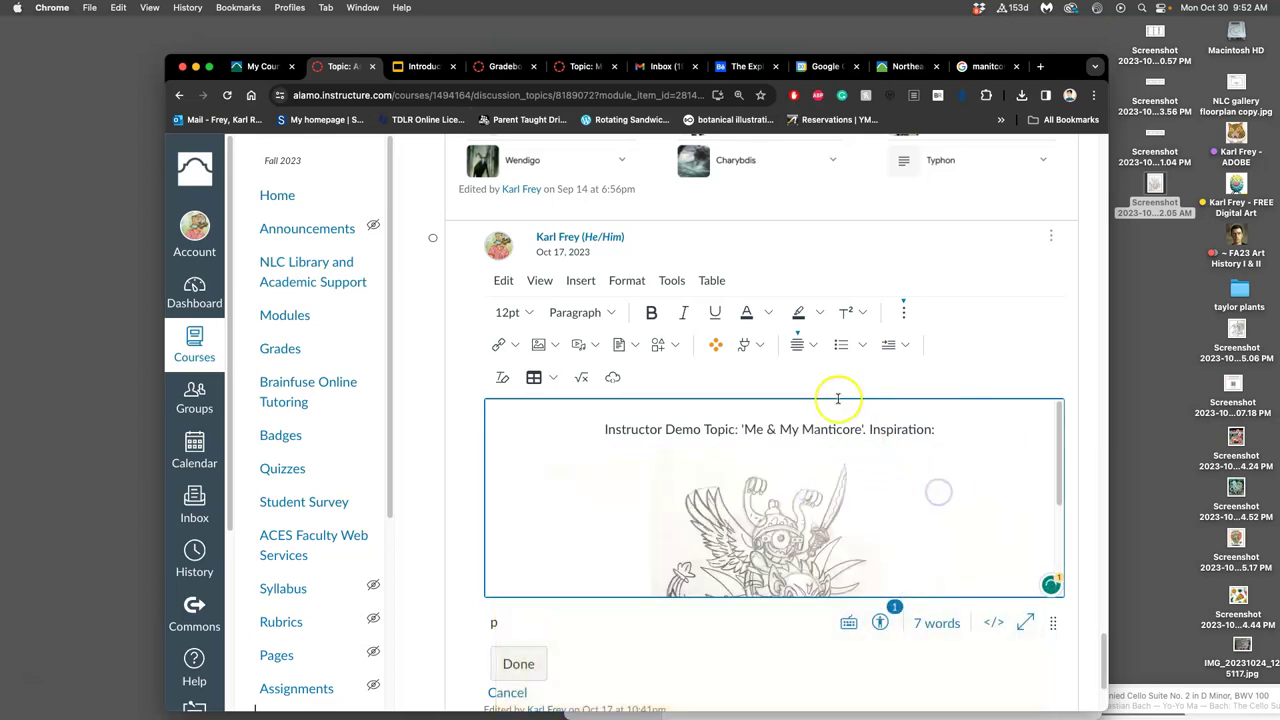
scroll(719, 297, "up", 3)
scroll(719, 297, "up", 15)
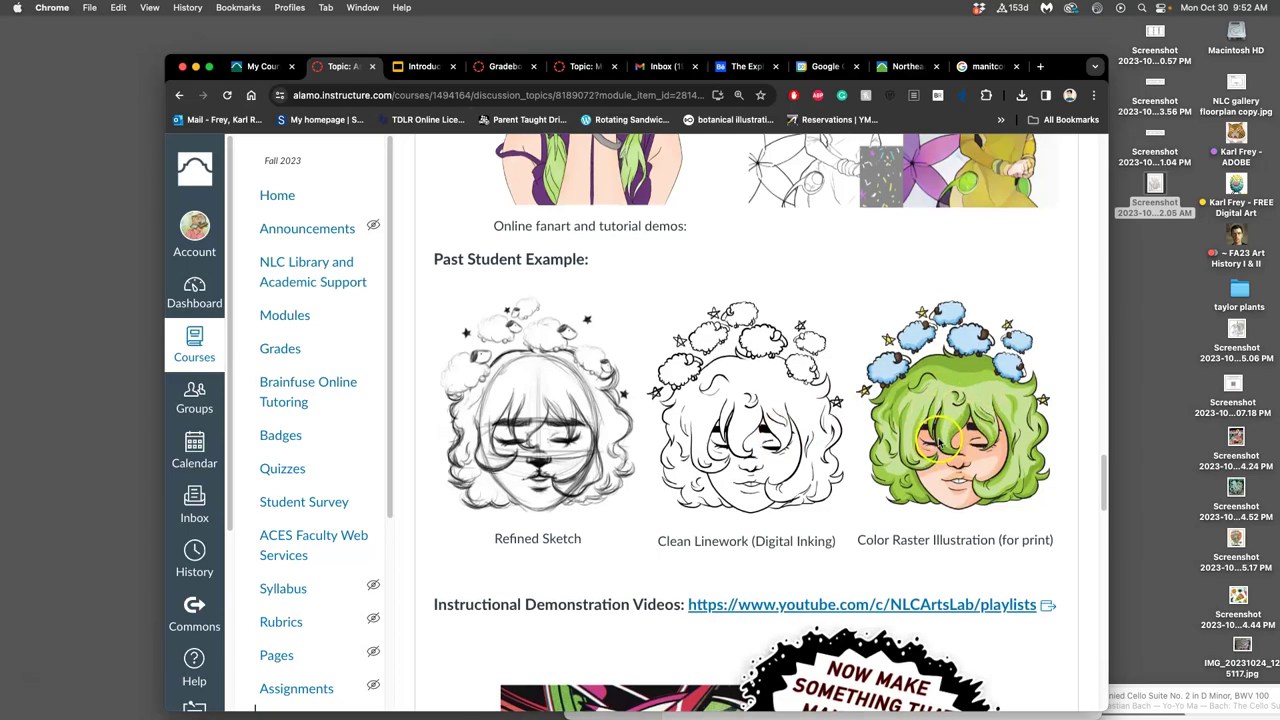
scroll(938, 440, "down", 20)
scroll(938, 440, "down", 5)
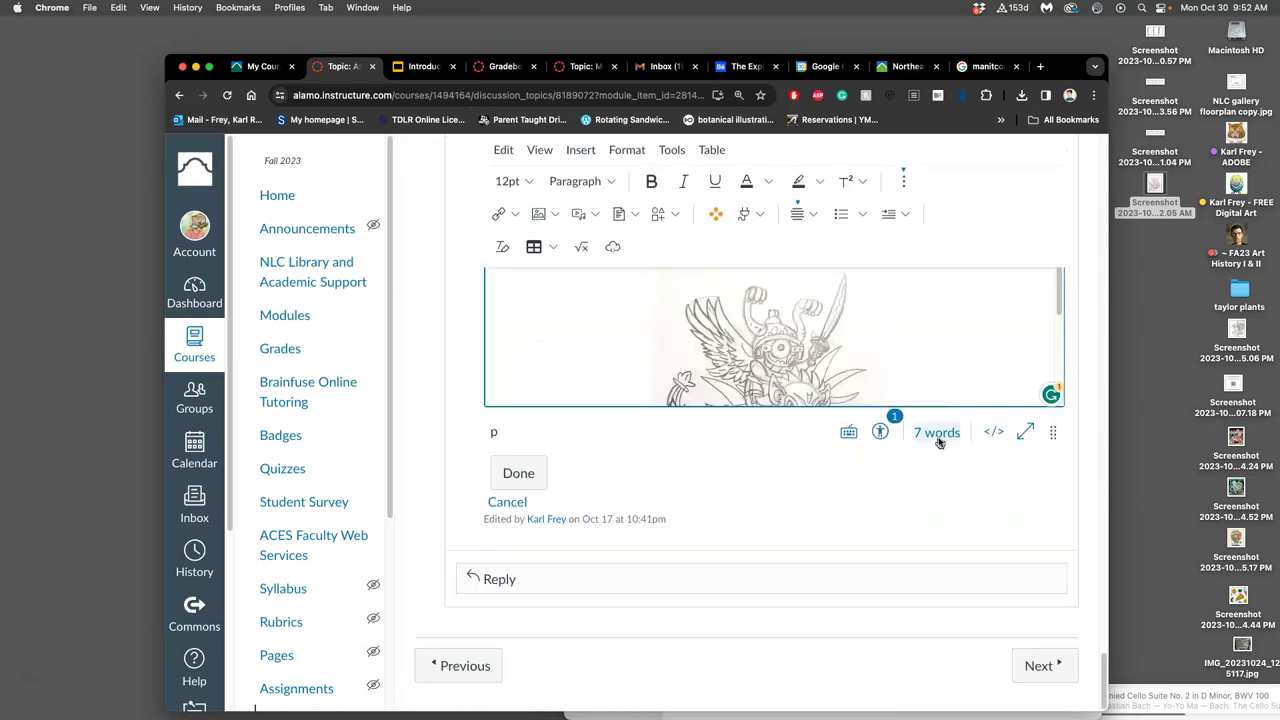
scroll(850, 405, "up", 4)
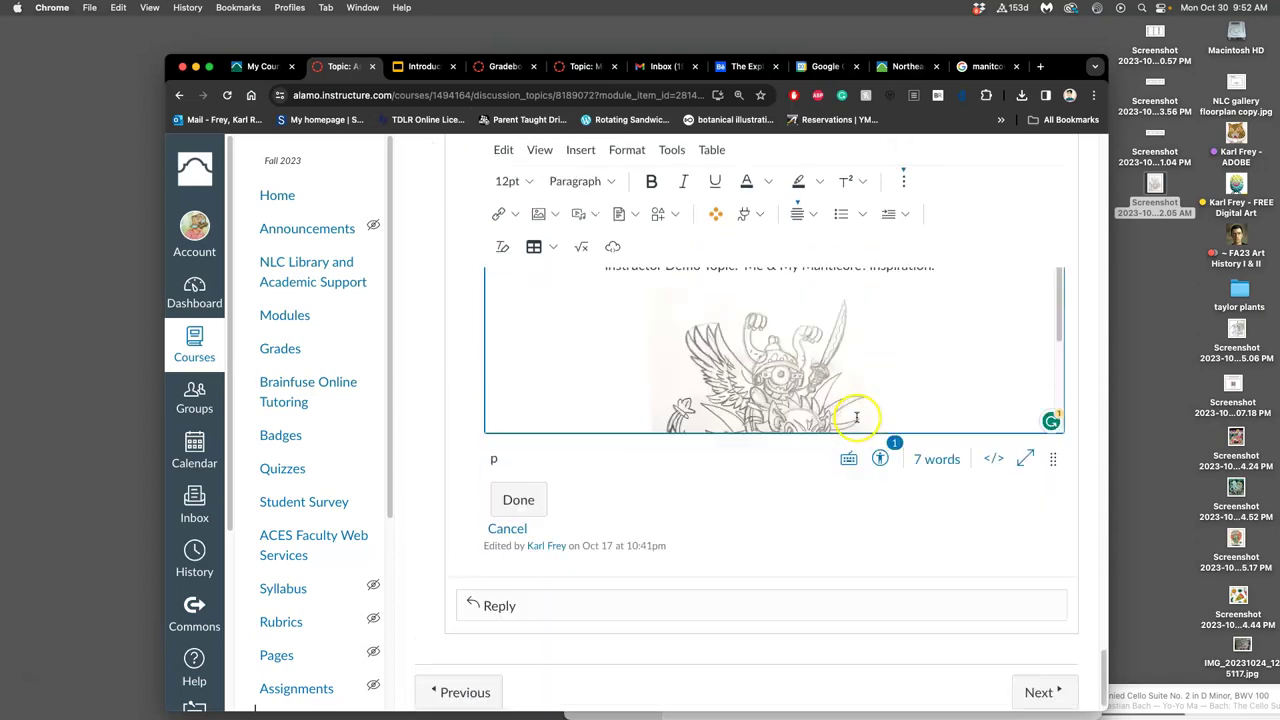
scroll(853, 401, "down", 4)
scroll(913, 363, "down", 3)
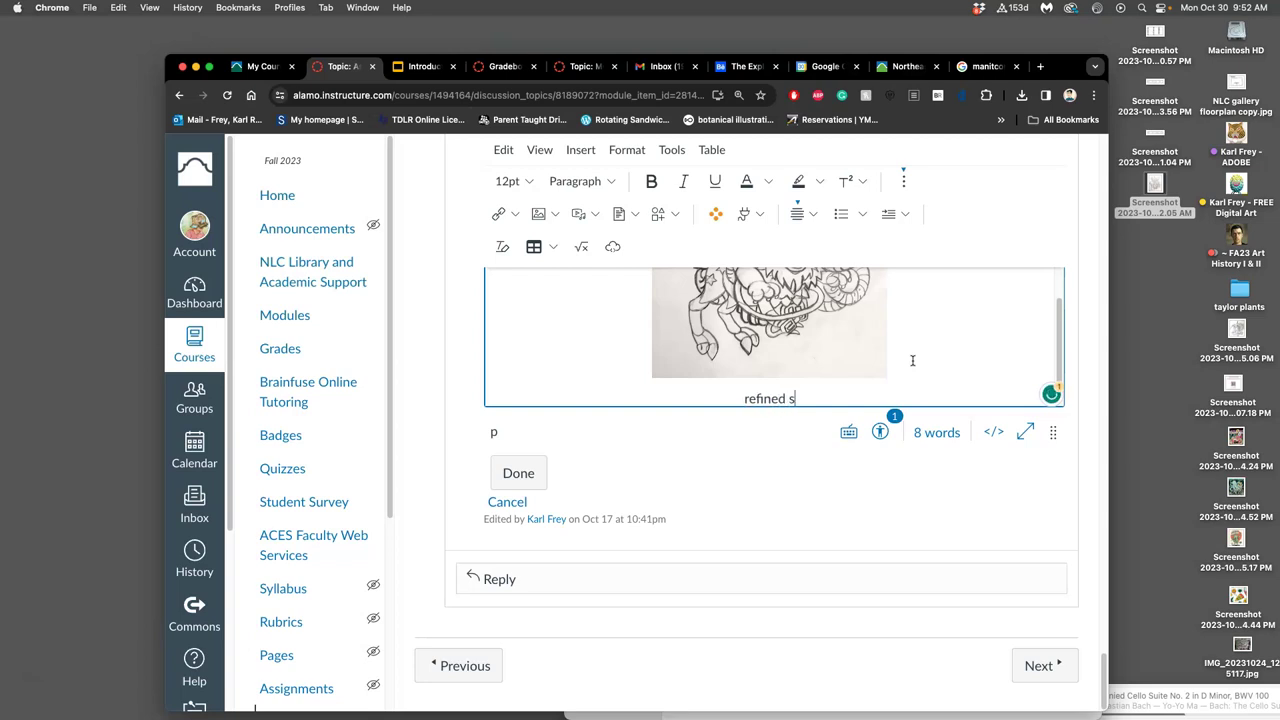
Step: Caption the sketch 'refined sketch', save the post, and launch Photoshop from the Dock
type("ch")
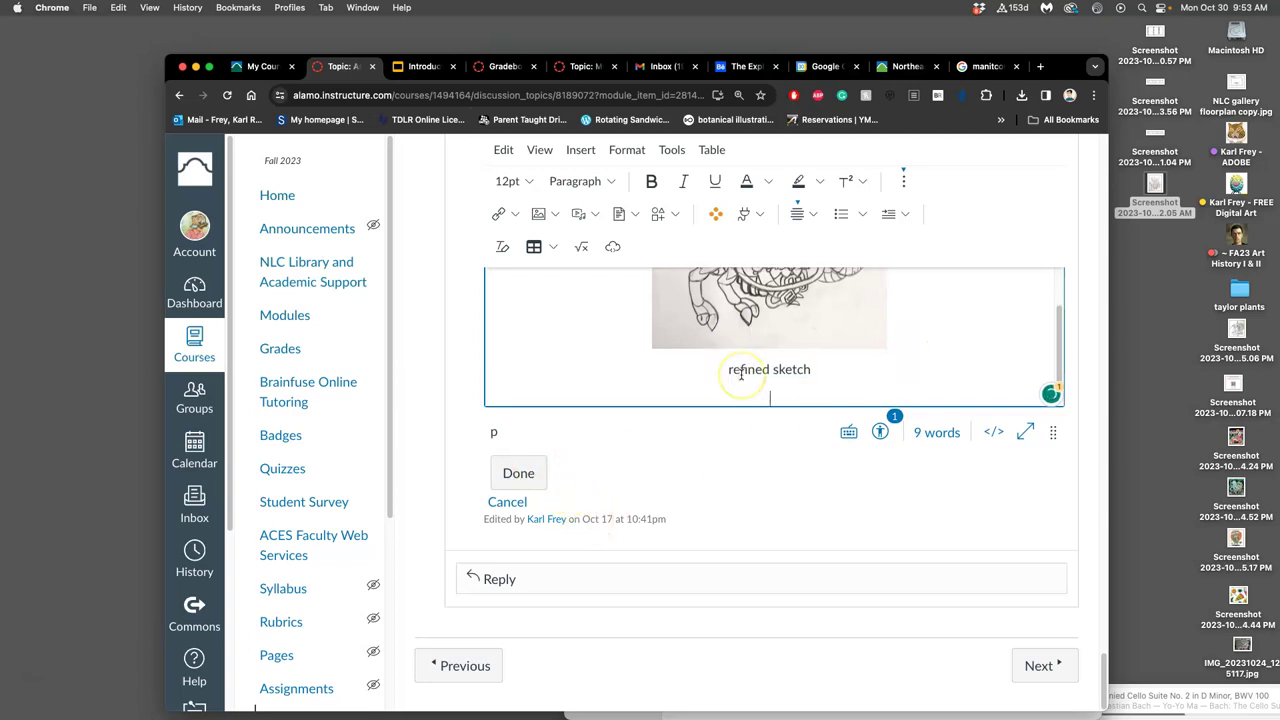
left_click(518, 470)
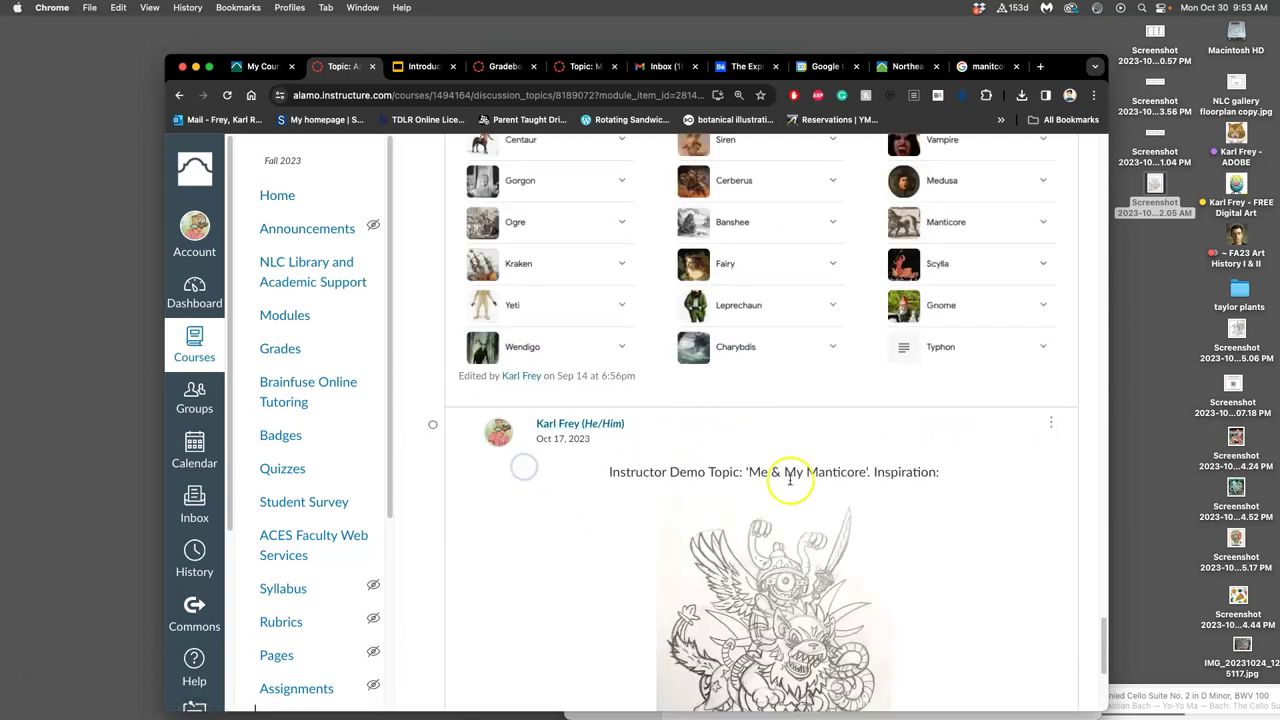
scroll(880, 509, "down", 5)
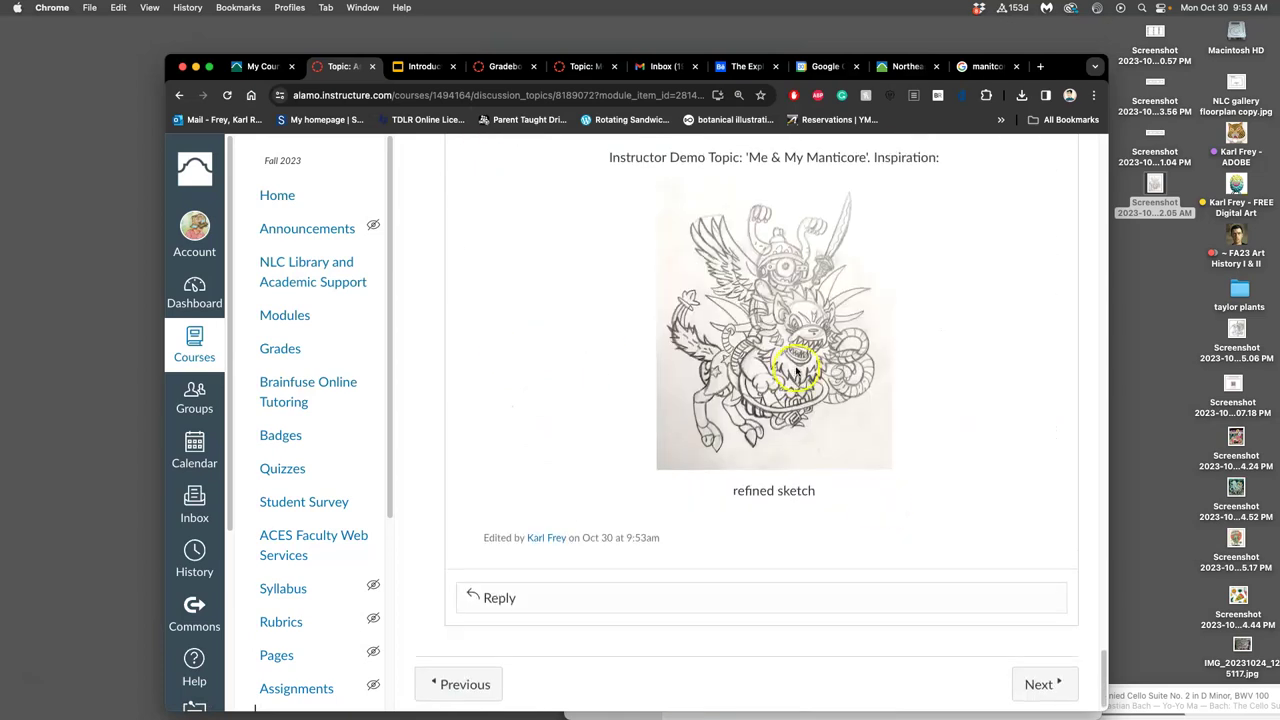
scroll(795, 370, "up", 2)
mouse_move(14, 228)
left_click(20, 197)
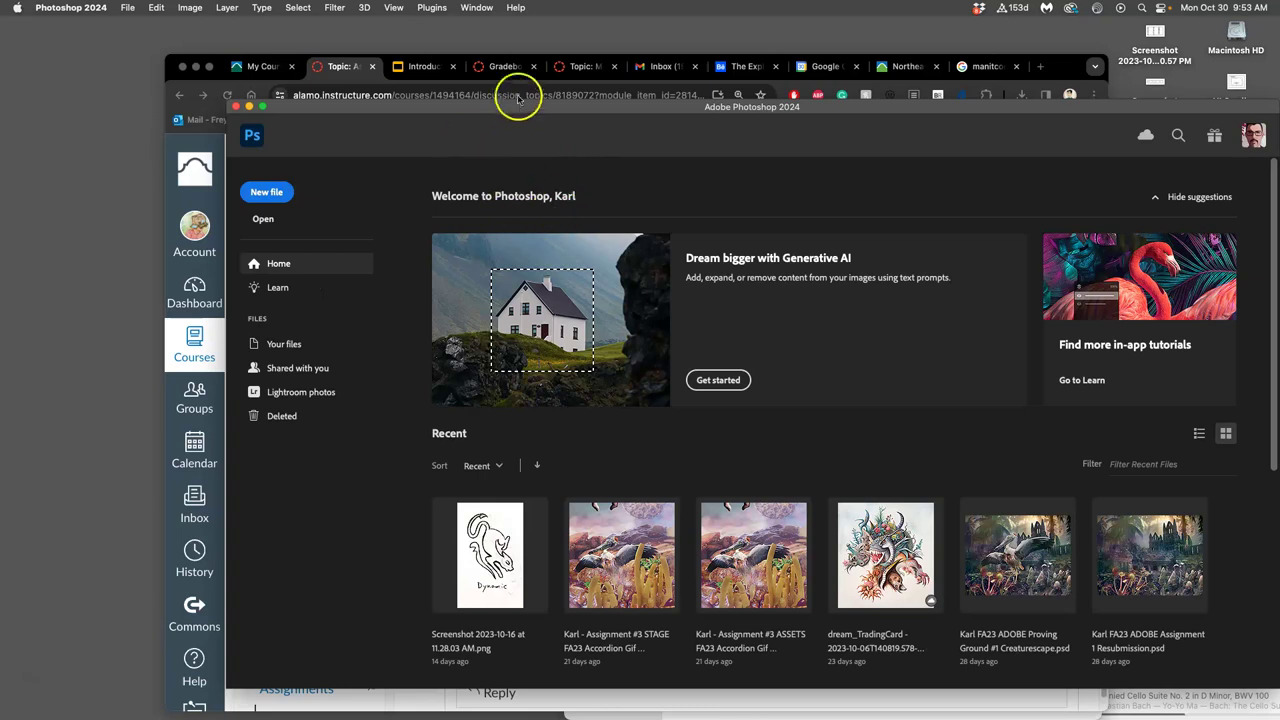
Step: Maximize Photoshop and create a new 11 × 14 inch document at 350 pixels/inch
left_click_drag(517, 106, 379, 44)
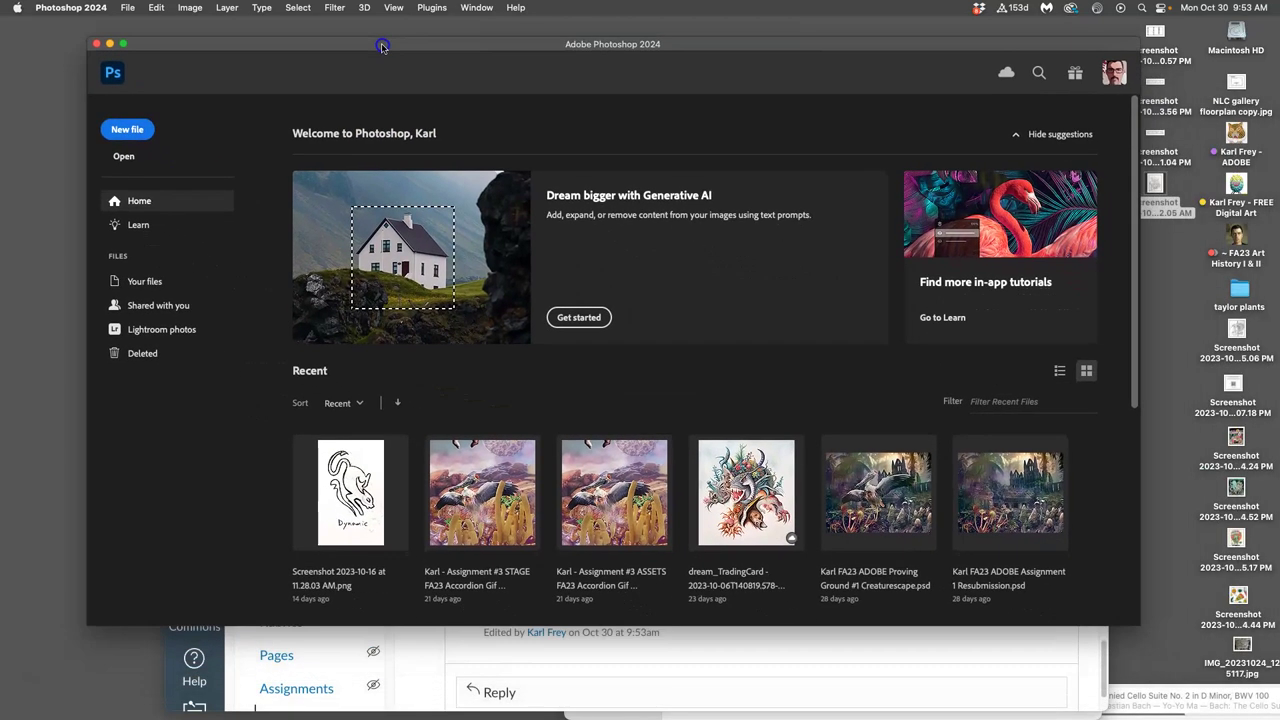
double_click(1139, 621)
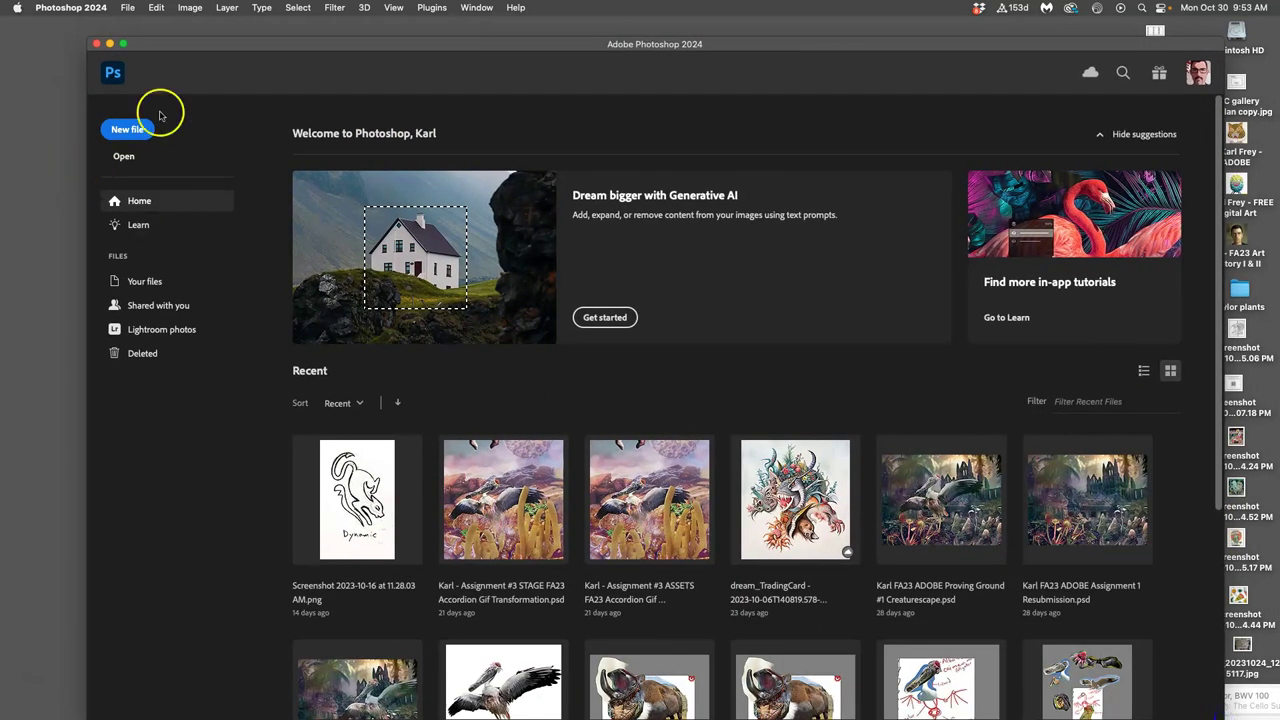
left_click(128, 8)
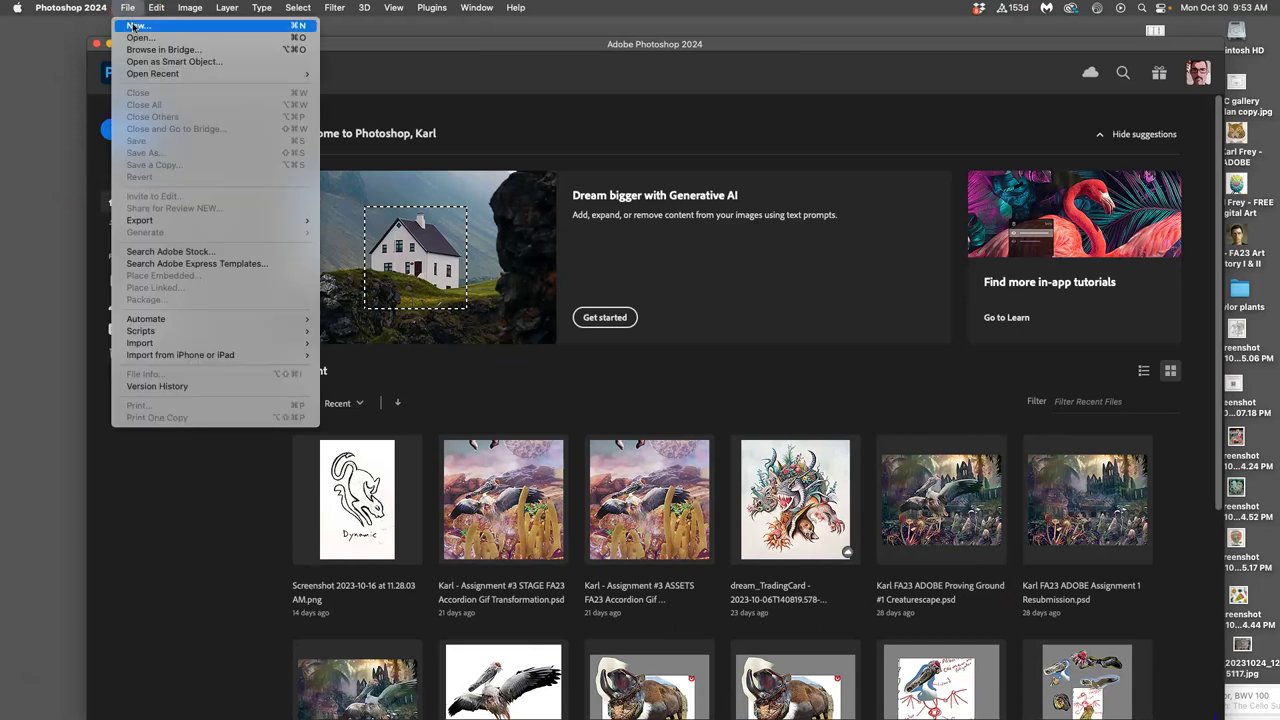
left_click(140, 26)
left_click(832, 250)
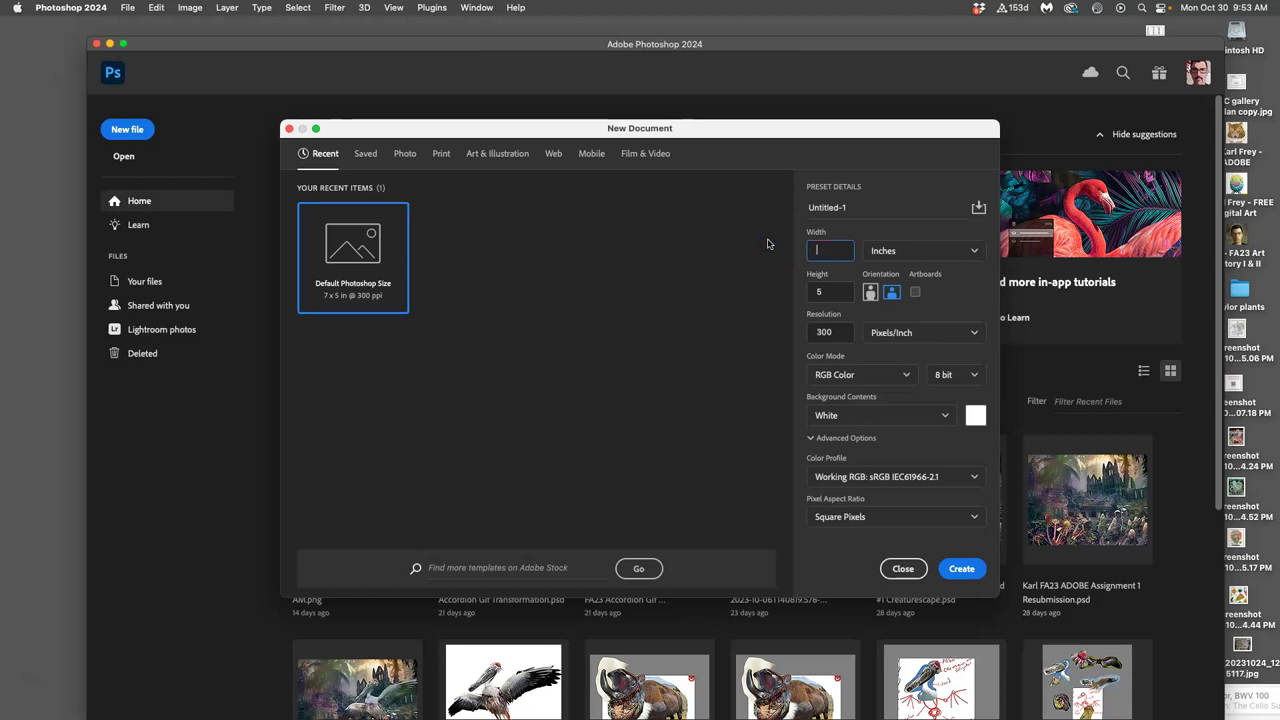
type("11")
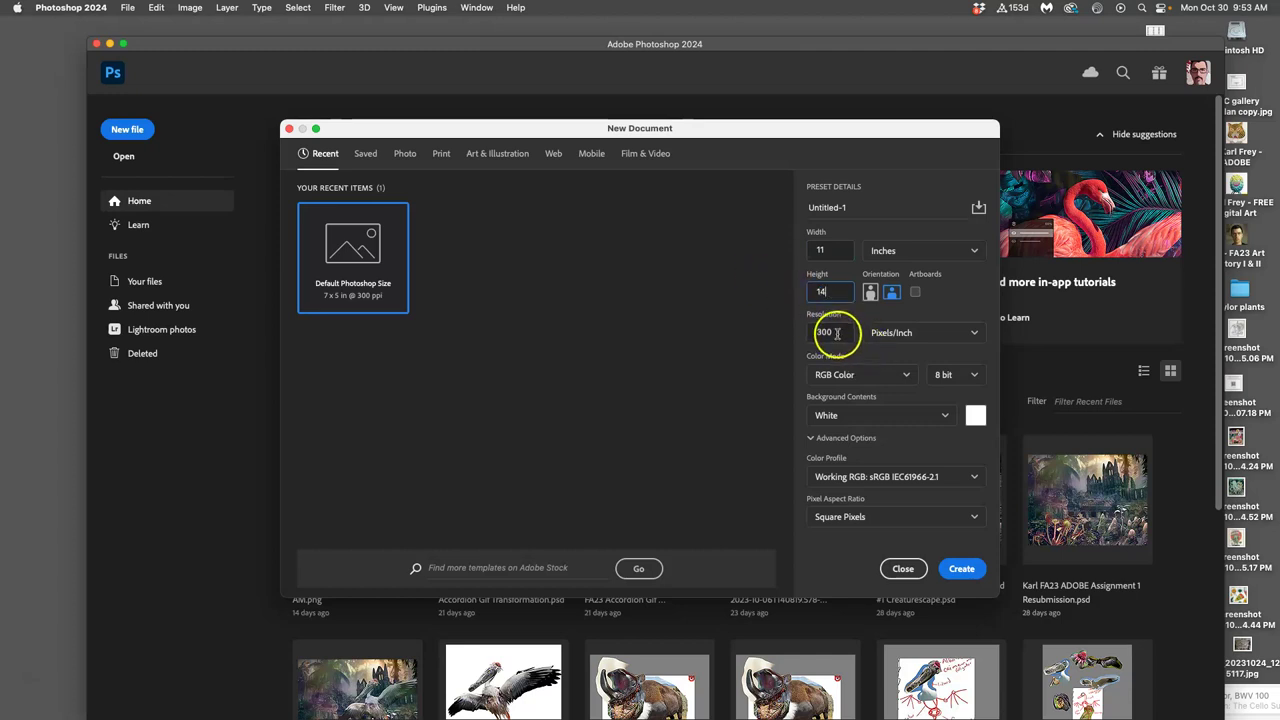
key("Tab")
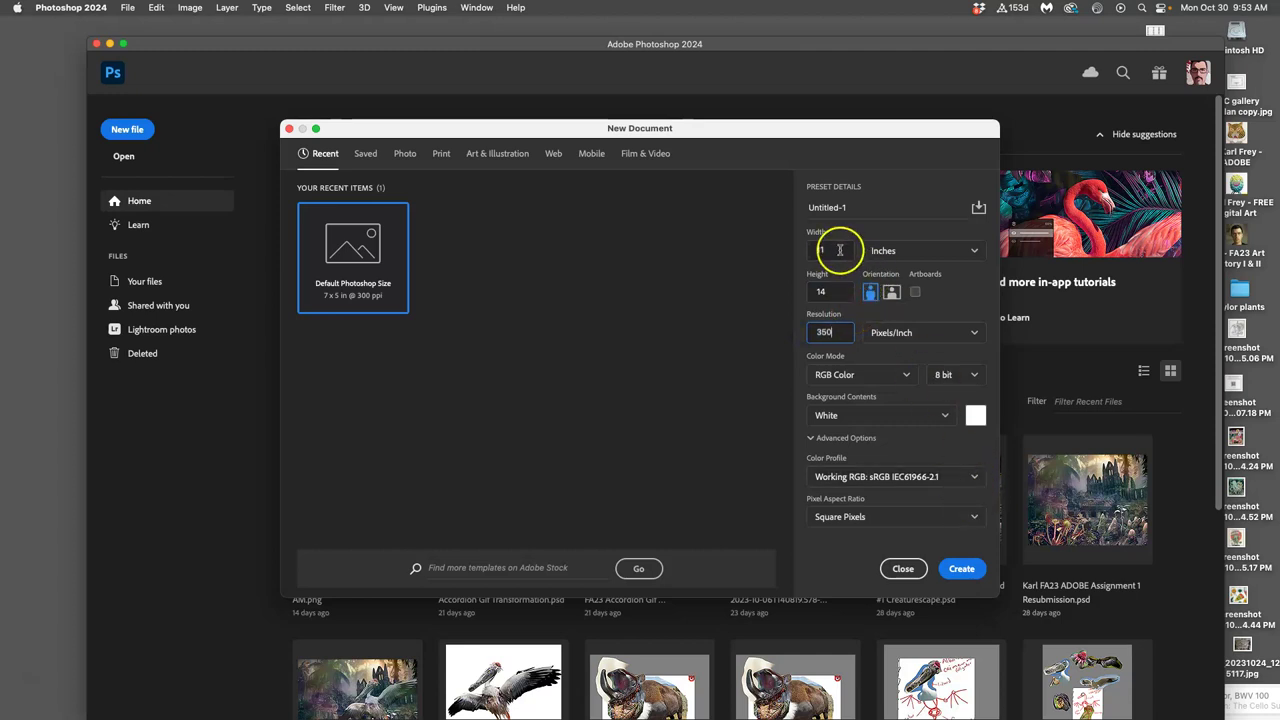
double_click(845, 337)
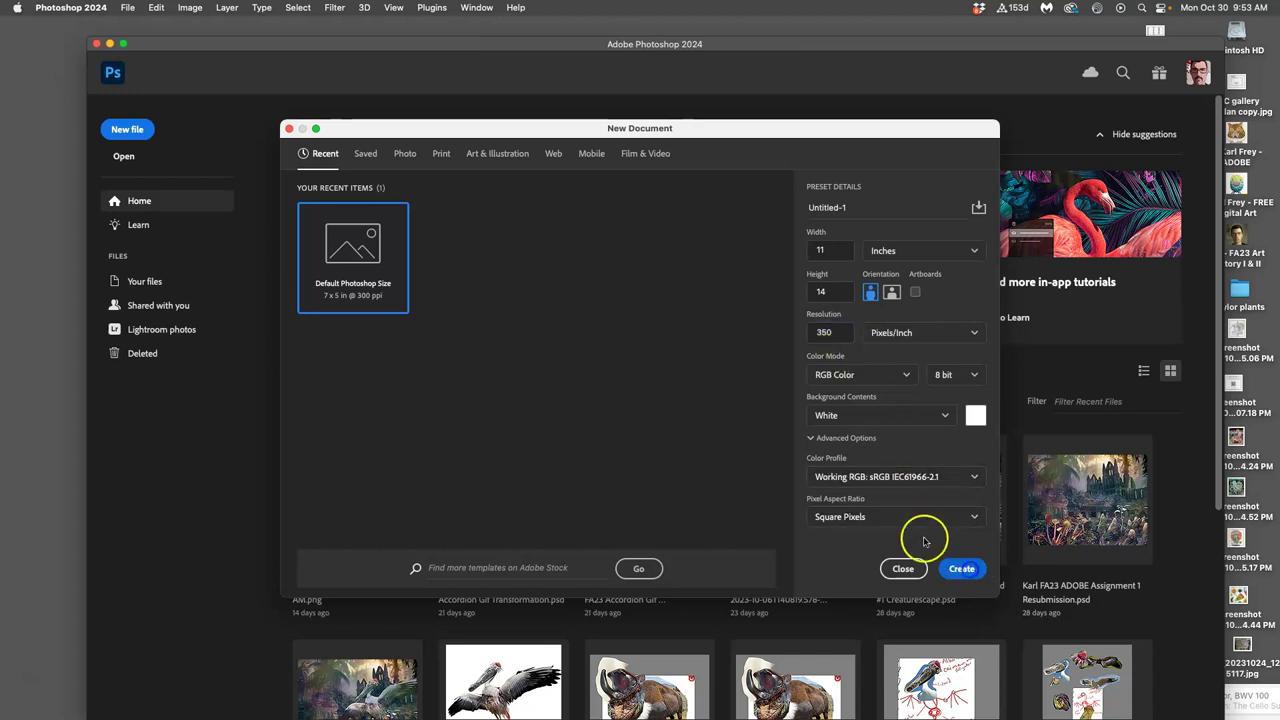
left_click(958, 569)
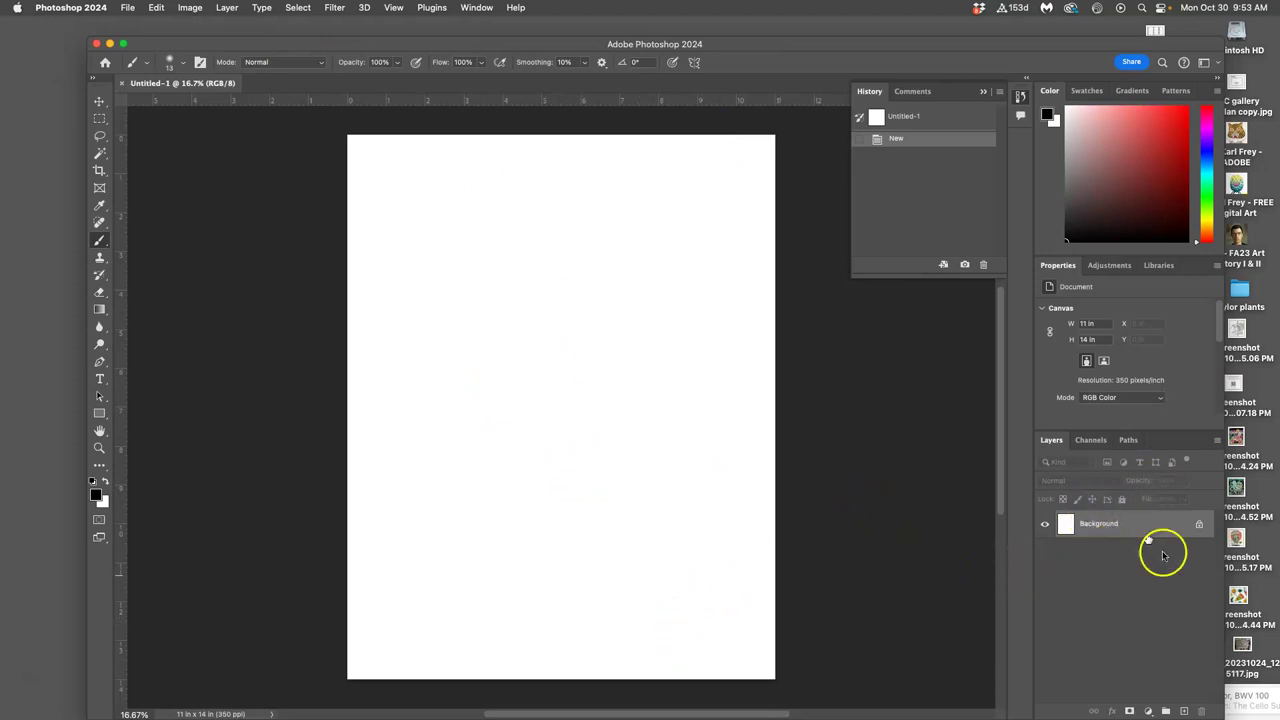
Step: Add a new layer named 'Sketched Line Art'
left_click(1183, 711)
double_click(1088, 523)
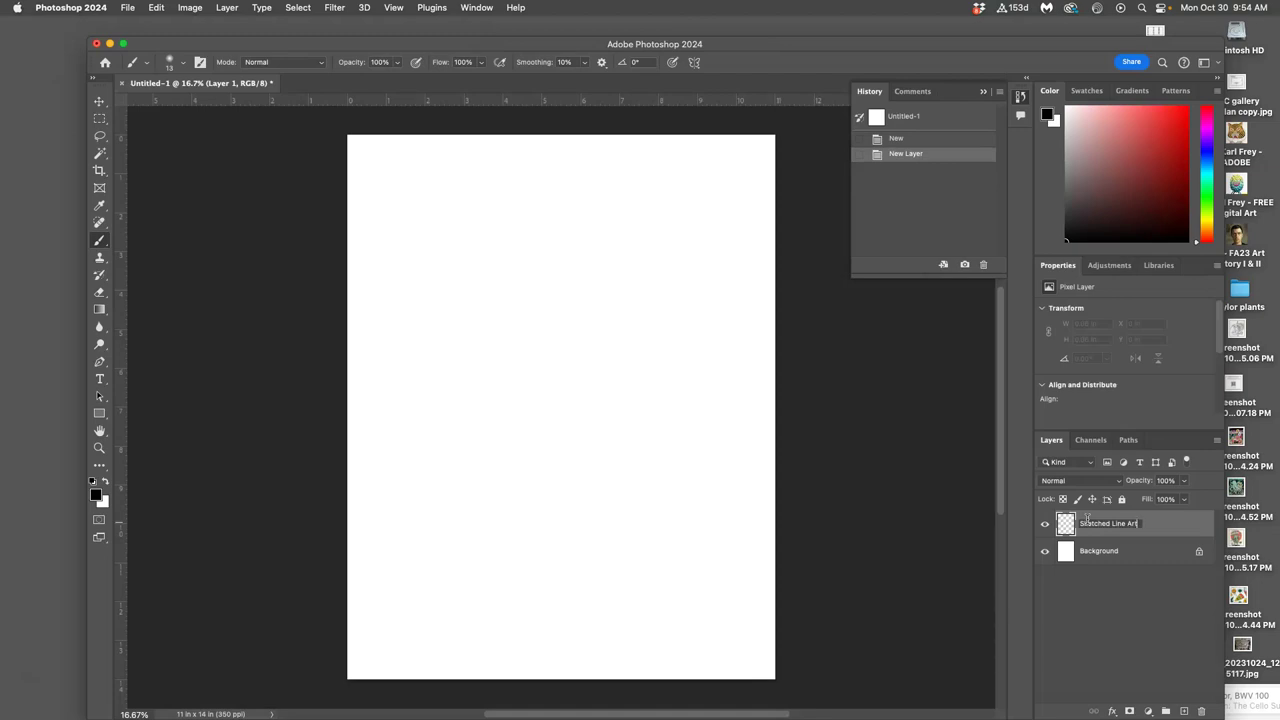
type("Sketched Line Art")
key("Return")
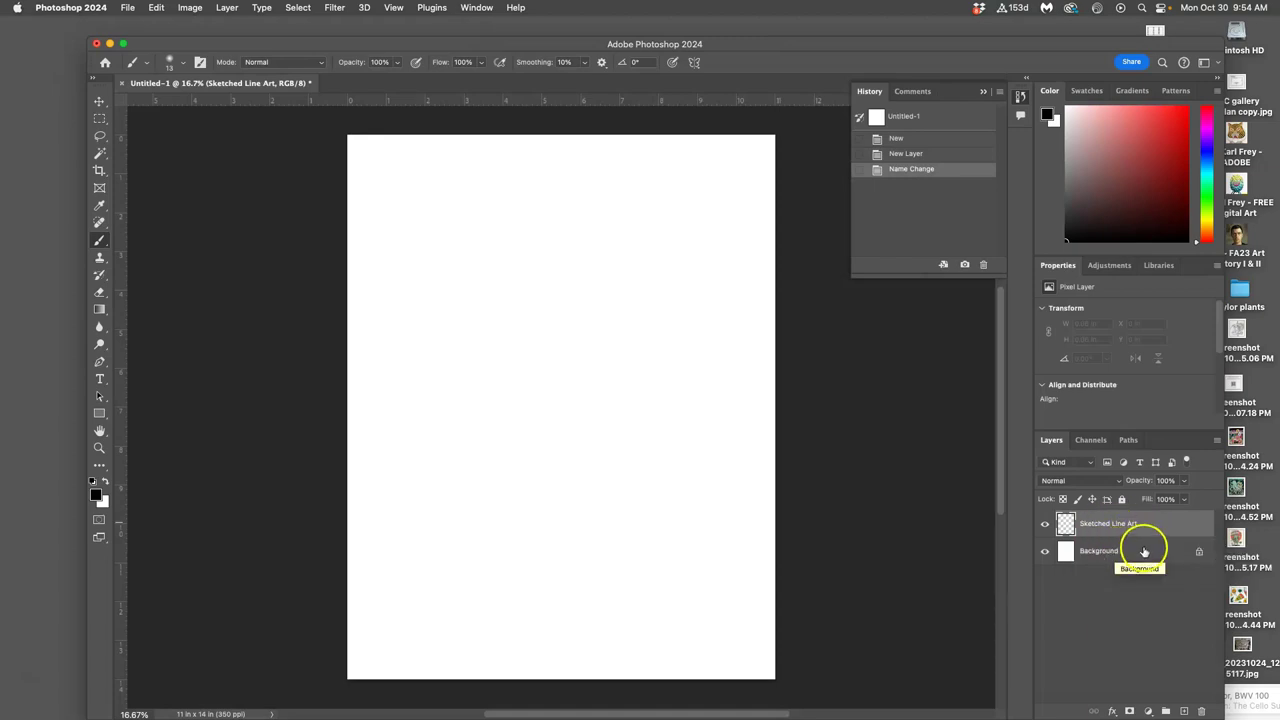
Step: Convert the Background into a fully locked 'Blank White' layer, then select Sketched Line Art
left_click(1141, 550)
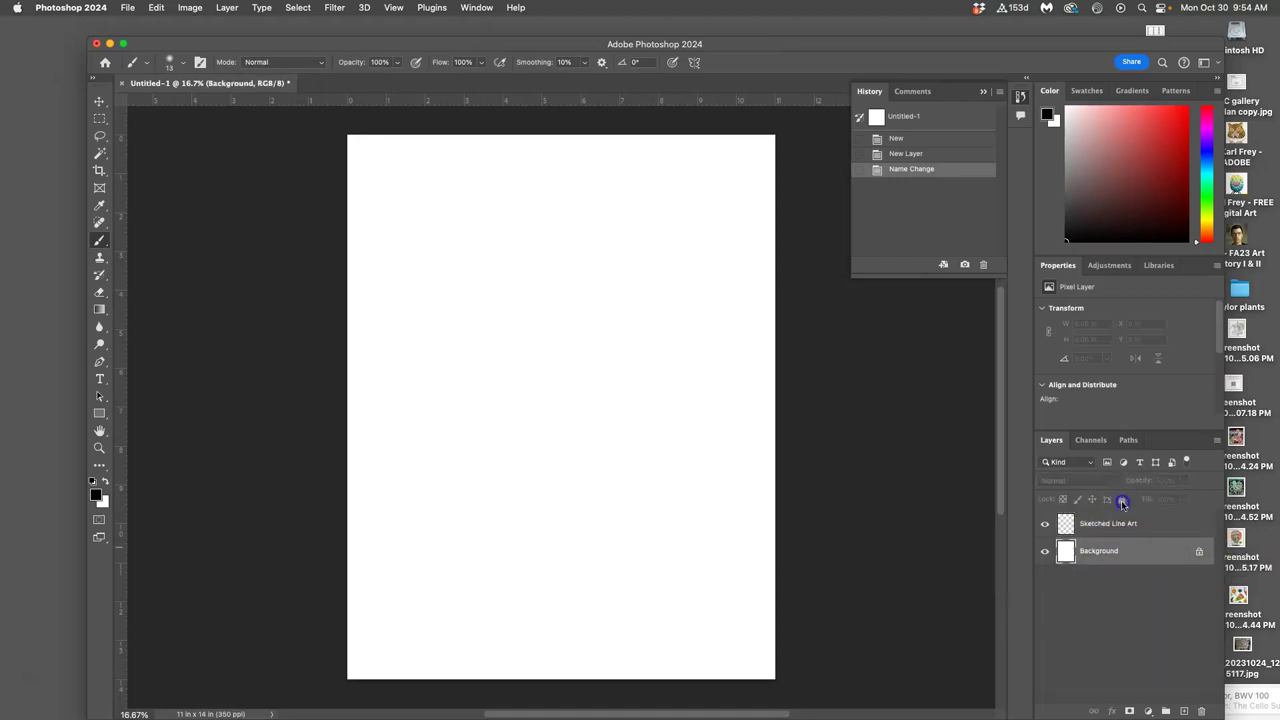
left_click(1143, 566)
double_click(1138, 553)
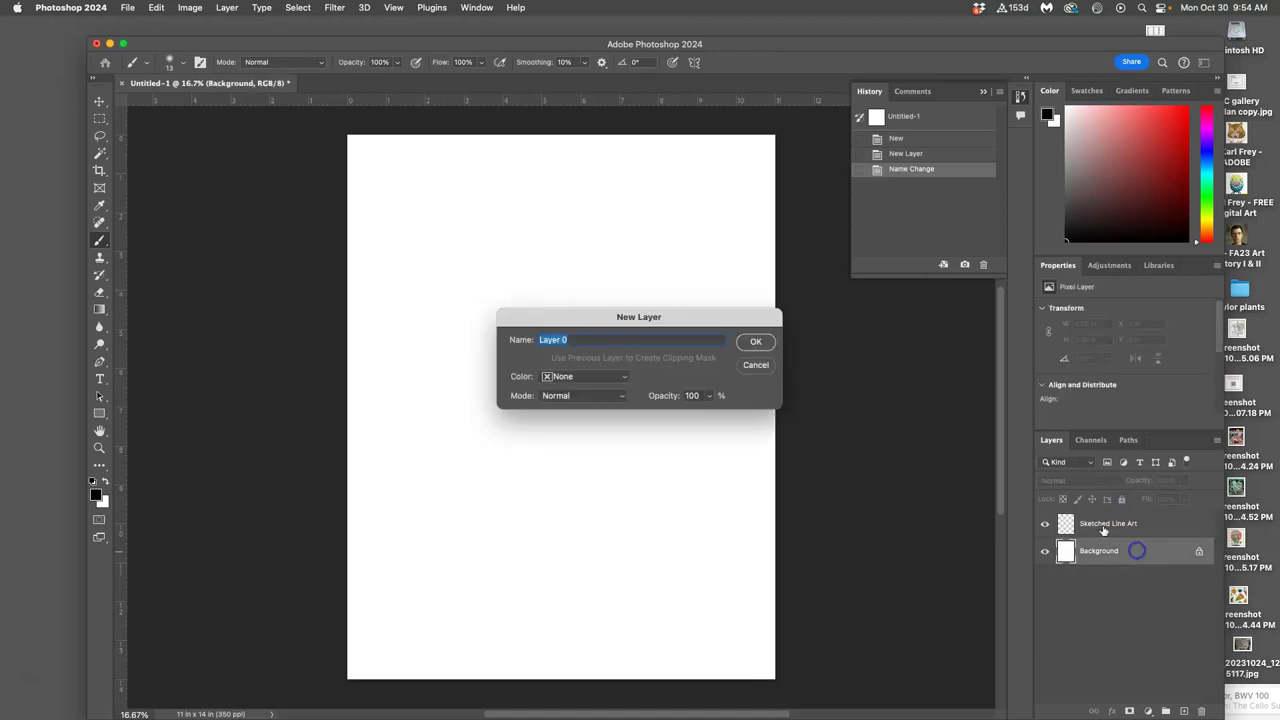
left_click(756, 339)
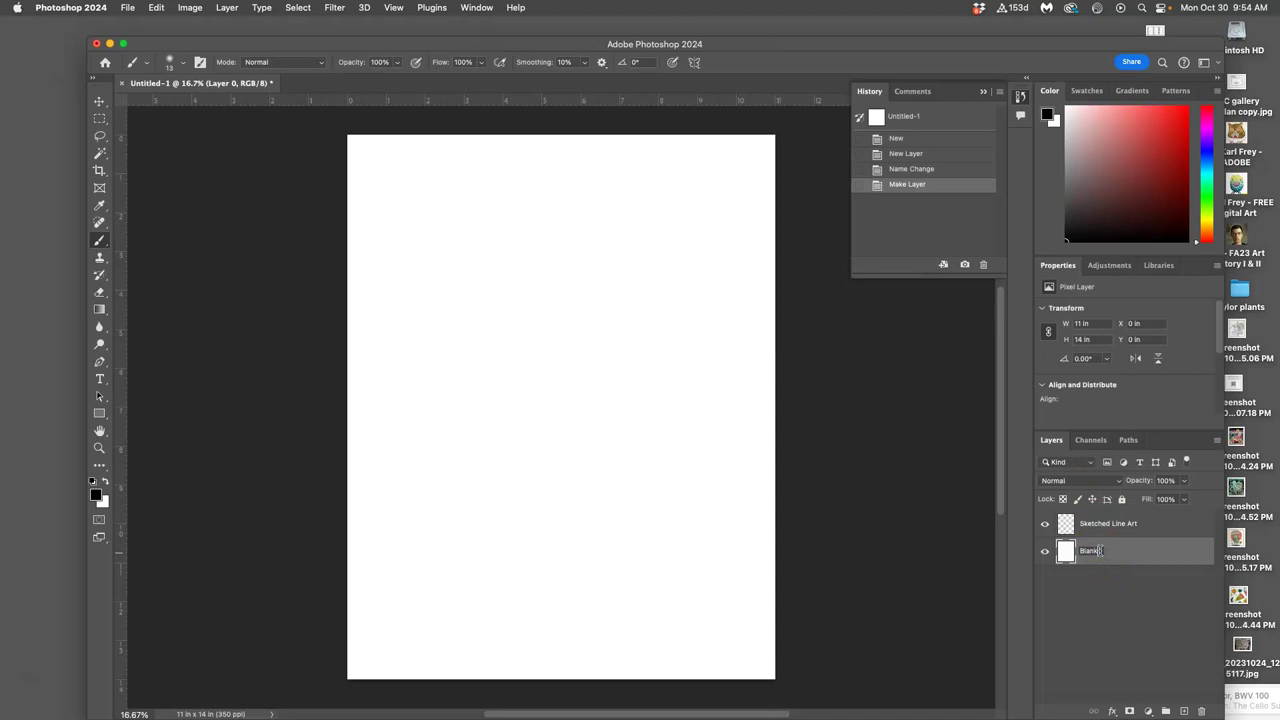
left_click(1134, 551)
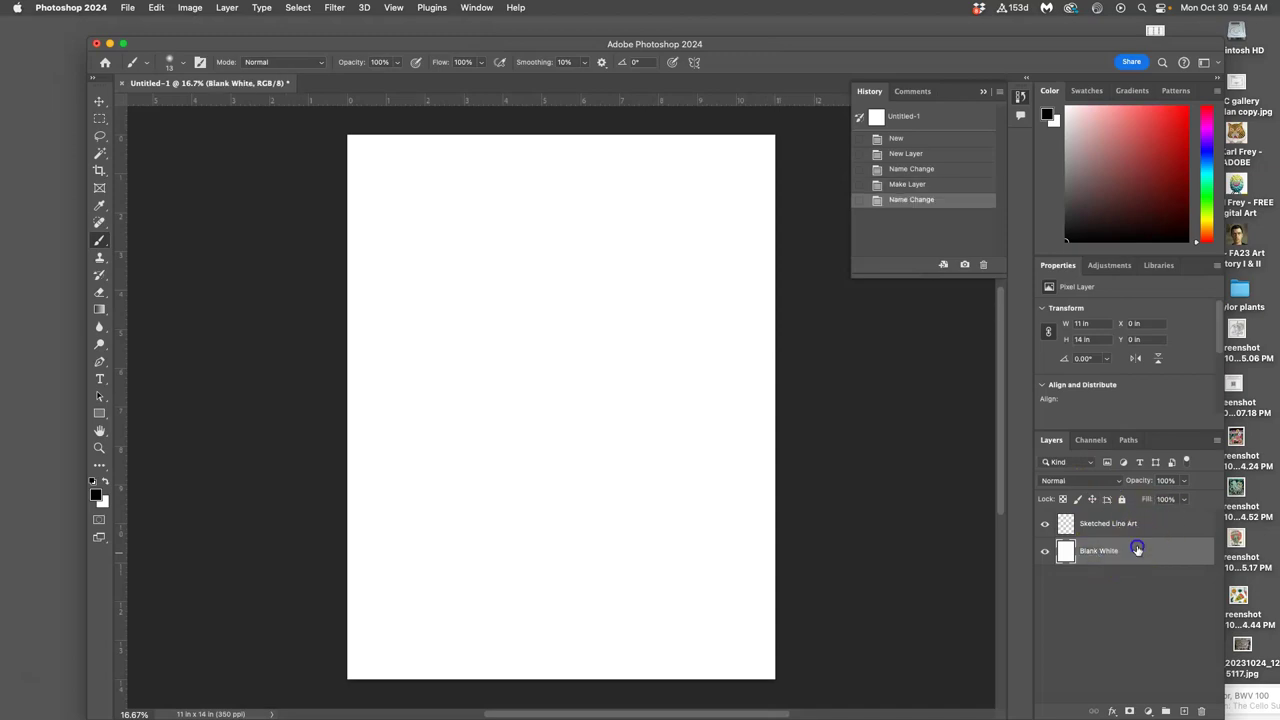
left_click(1121, 499)
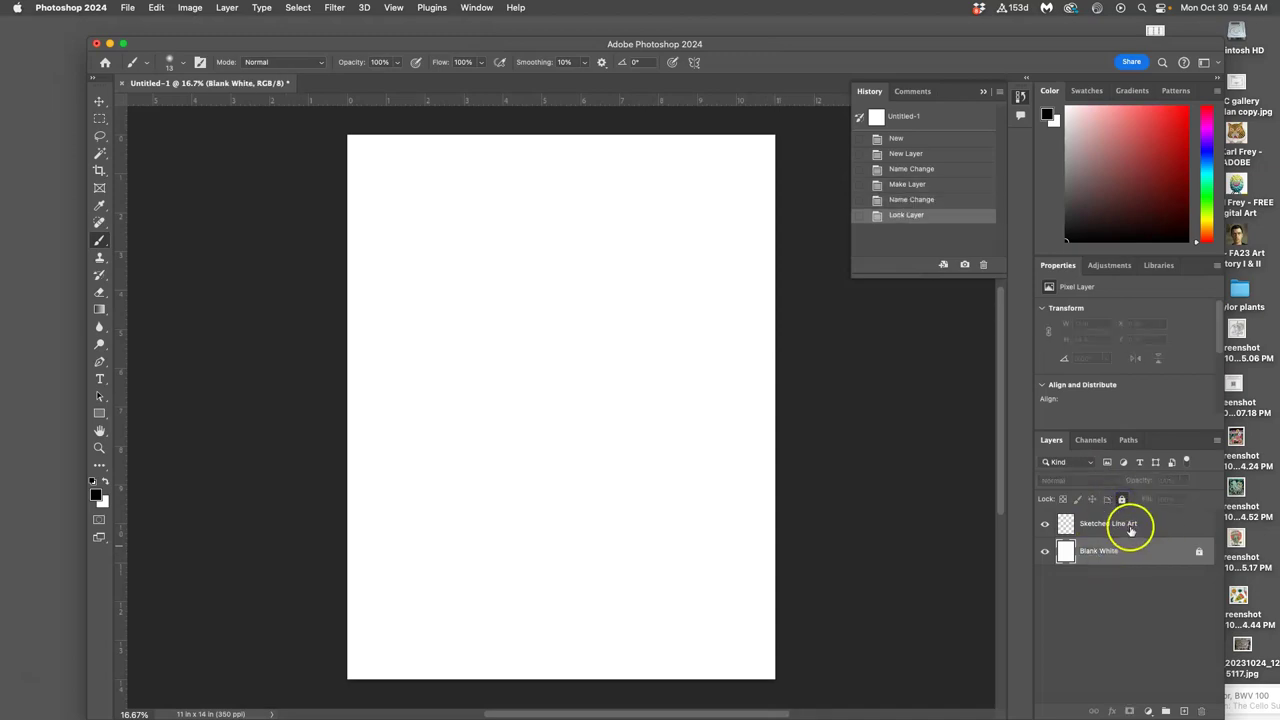
left_click(1129, 524)
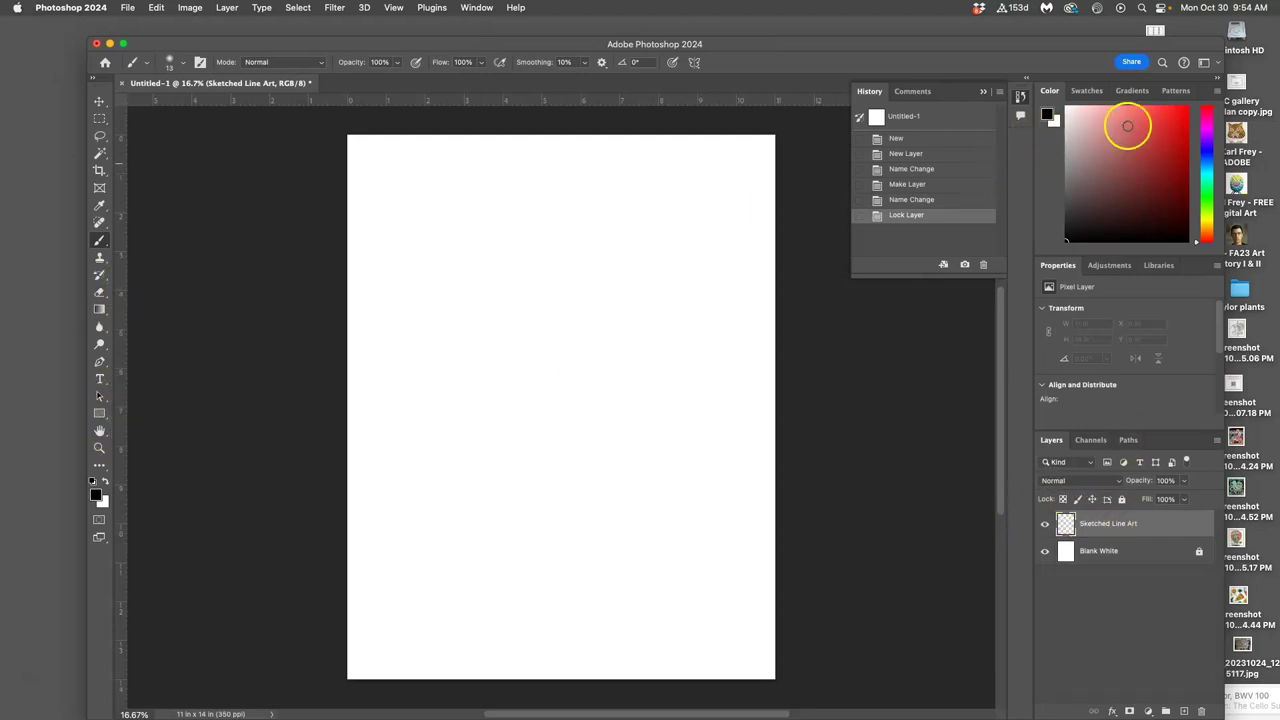
Step: Pick a light blue drawing colour in the colour picker
left_click(1207, 162)
left_click_drag(1154, 145, 1129, 123)
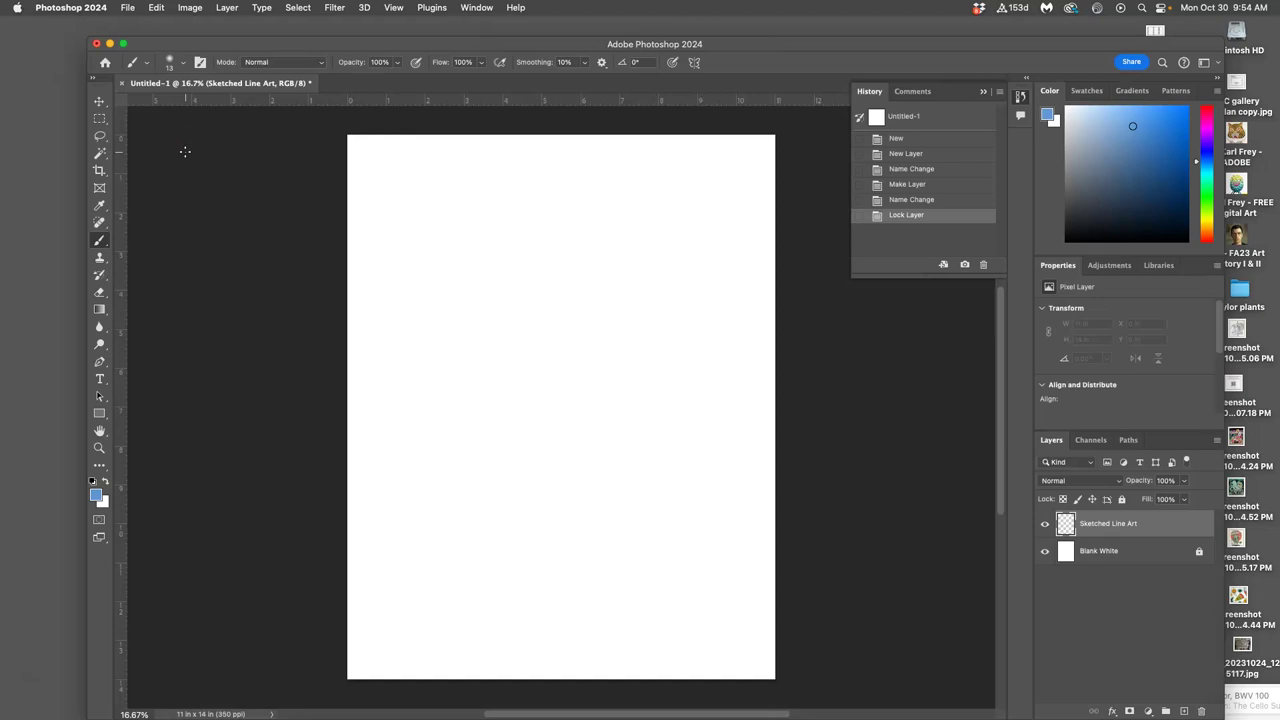
left_click(238, 142)
Step: Choose the General Brushes Hard Round Pressure Size brush and set its size to 83 px
left_click(184, 66)
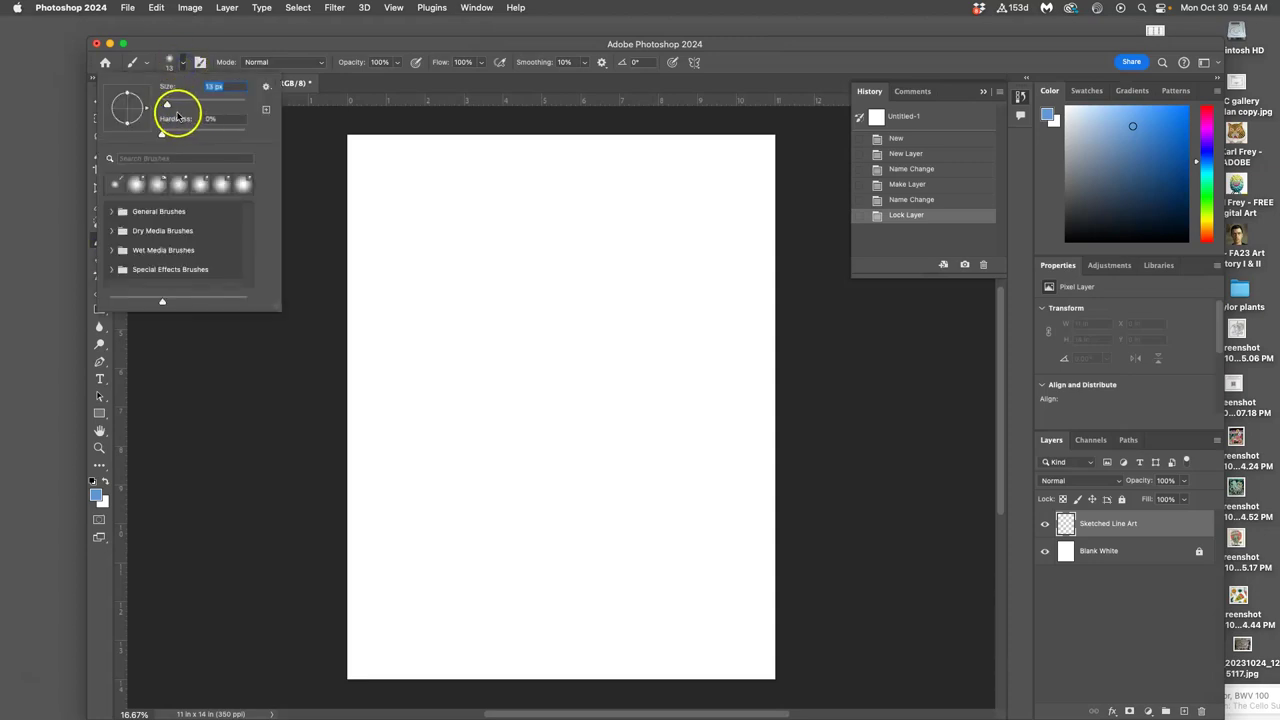
left_click(113, 211)
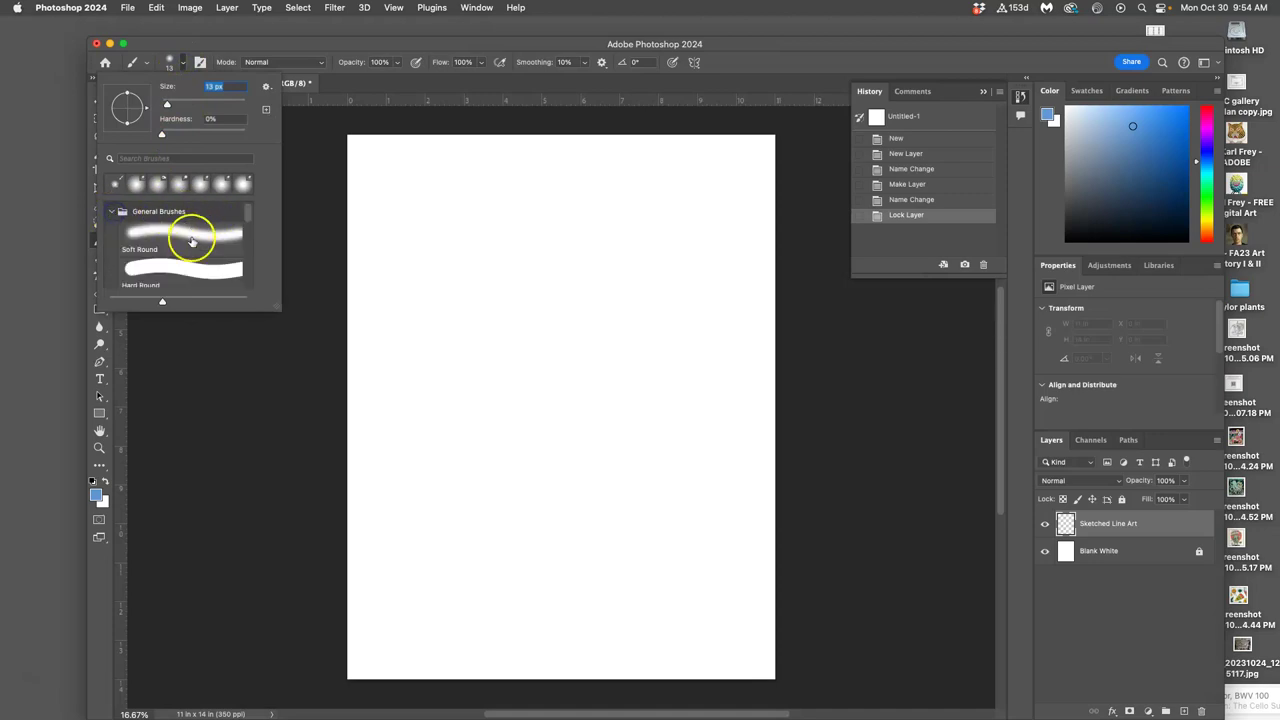
scroll(193, 242, "down", 4)
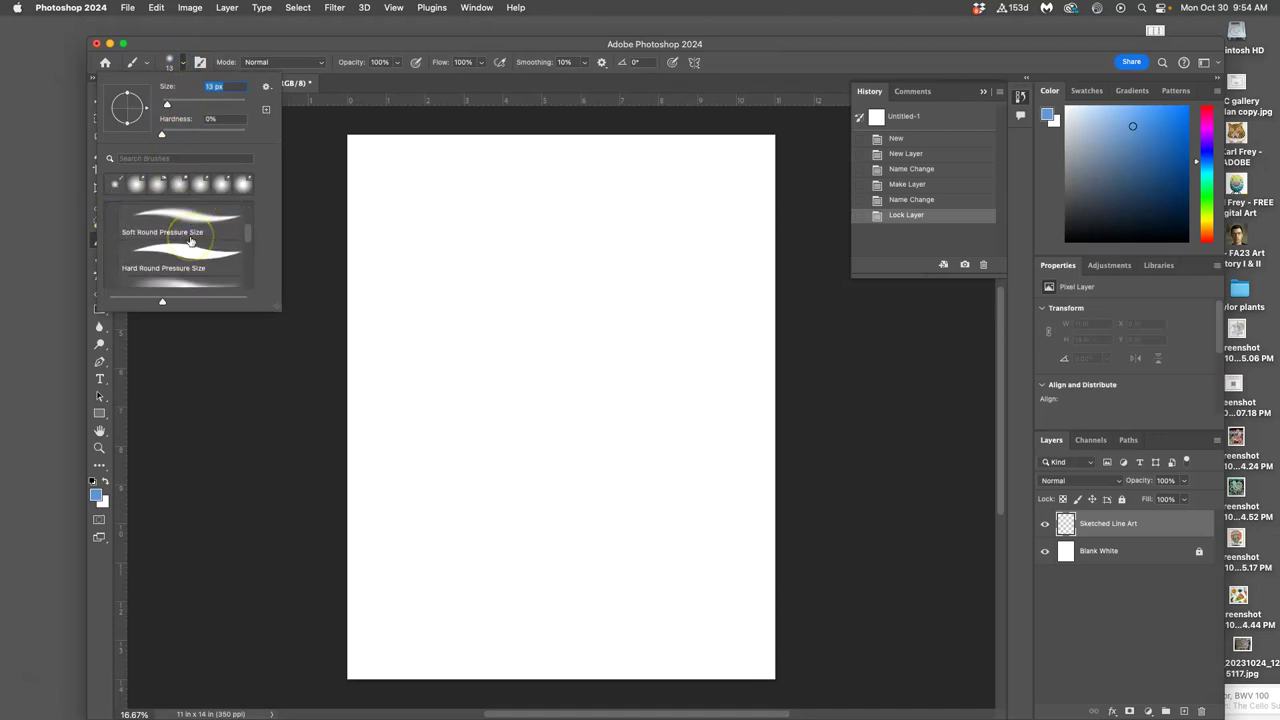
left_click(193, 250)
left_click(183, 254)
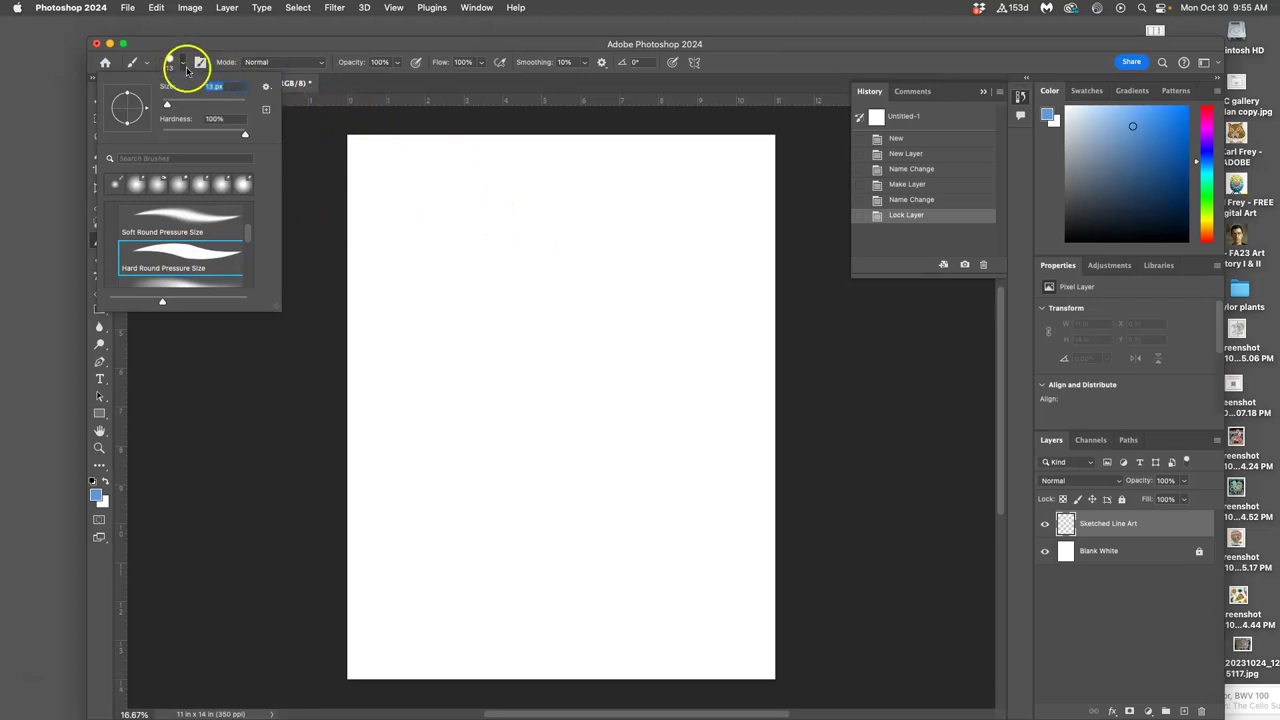
left_click_drag(167, 106, 181, 106)
left_click_drag(198, 112, 207, 112)
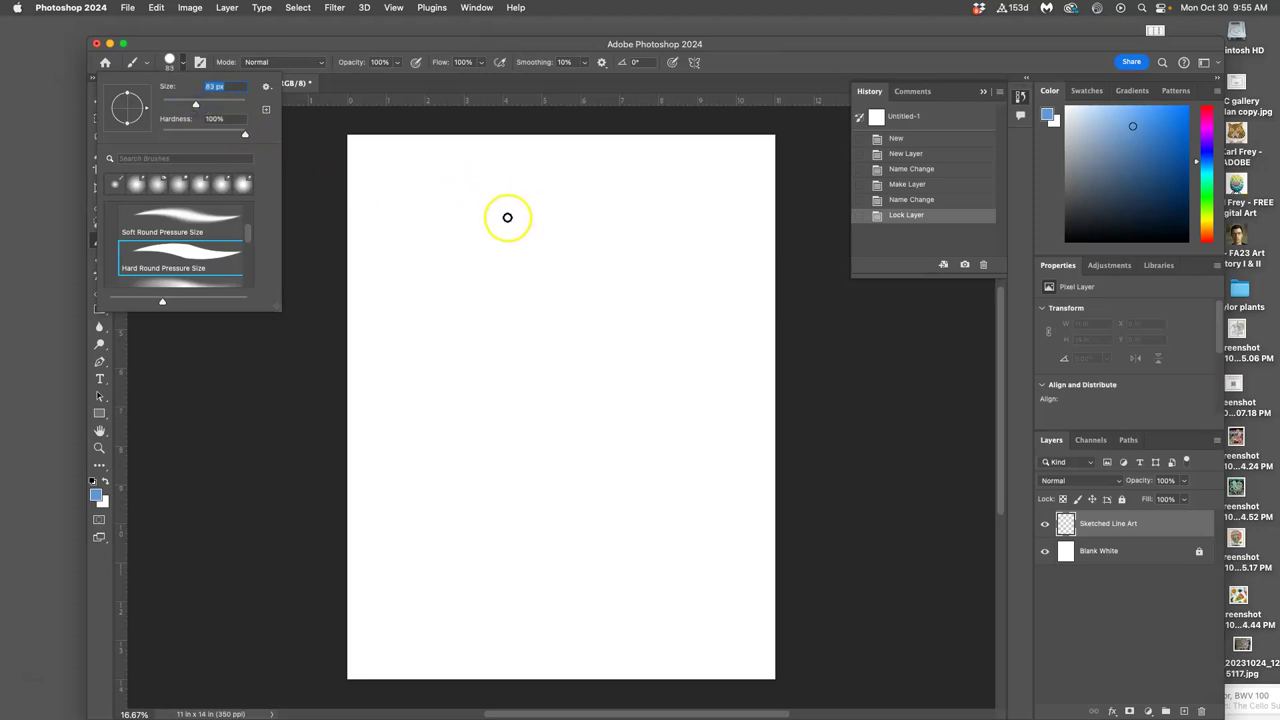
Step: Keep brush hardness at 100% and lower opacity to 70%, then shift Photoshop left
left_click(183, 65)
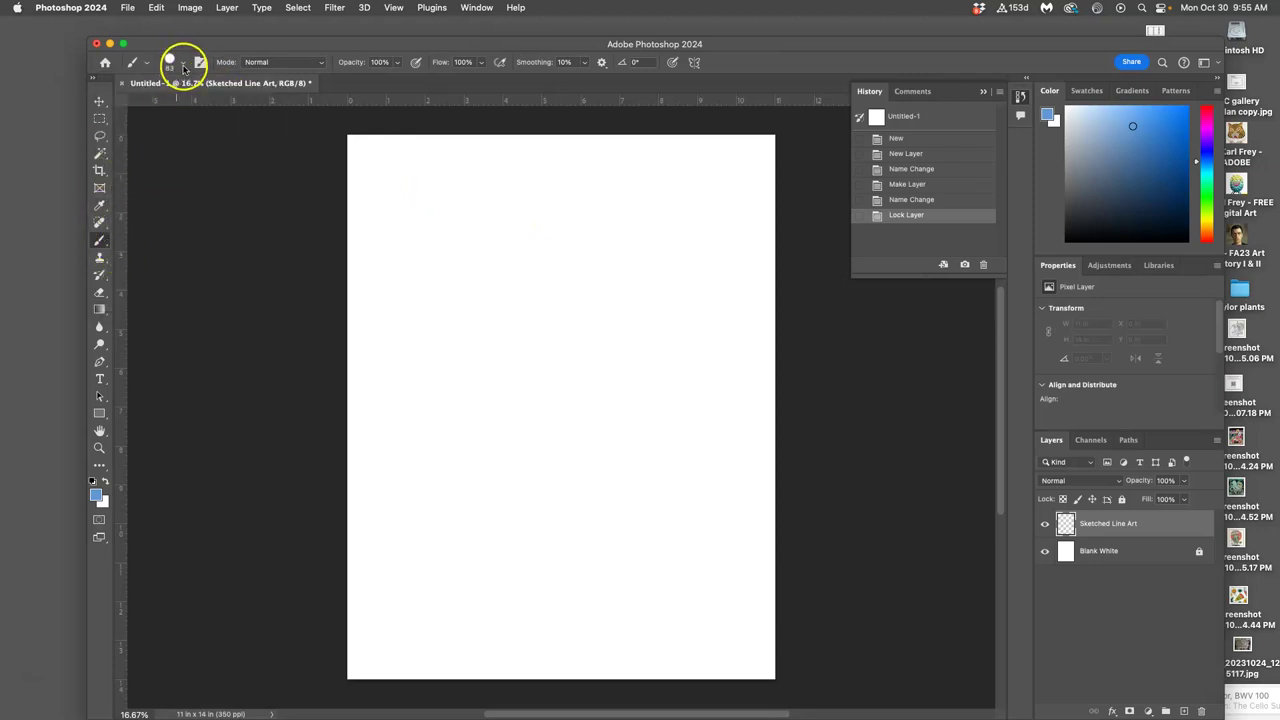
left_click(183, 66)
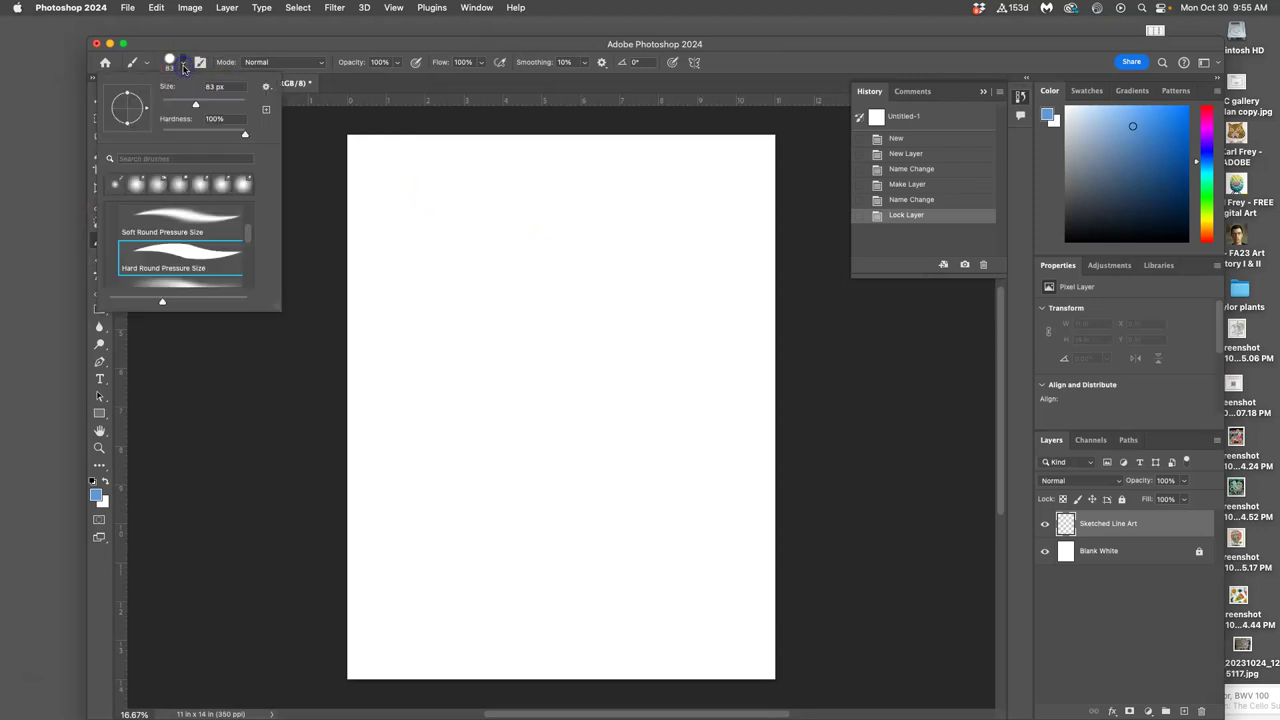
left_click(248, 135)
left_click(397, 66)
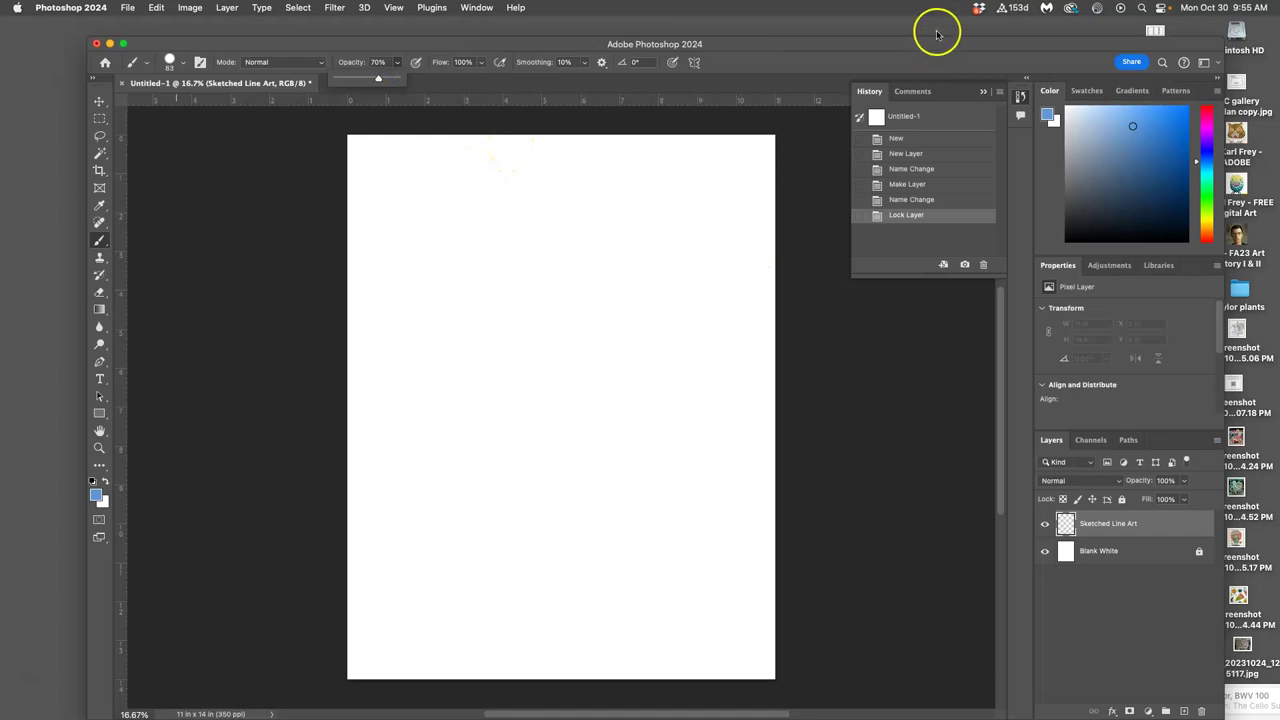
left_click_drag(957, 42, 829, 53)
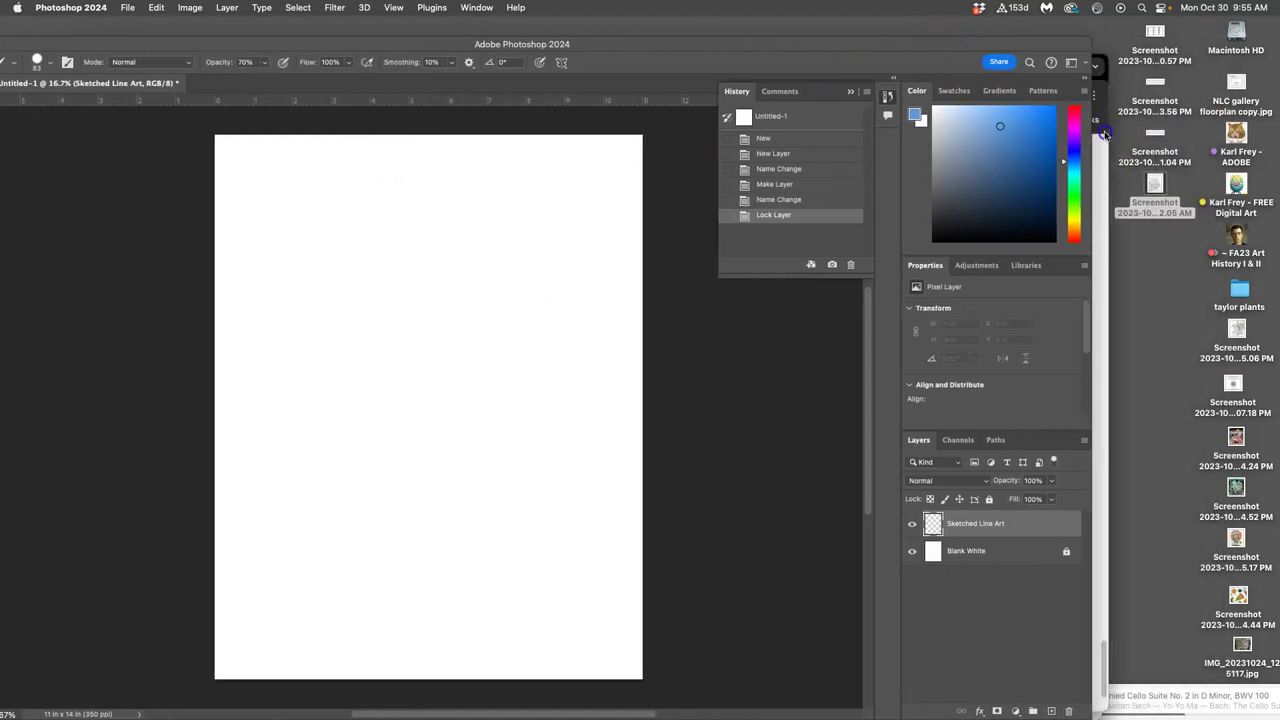
Step: Open the refined sketch screenshot in Preview and move it to the right side
left_click(1104, 134)
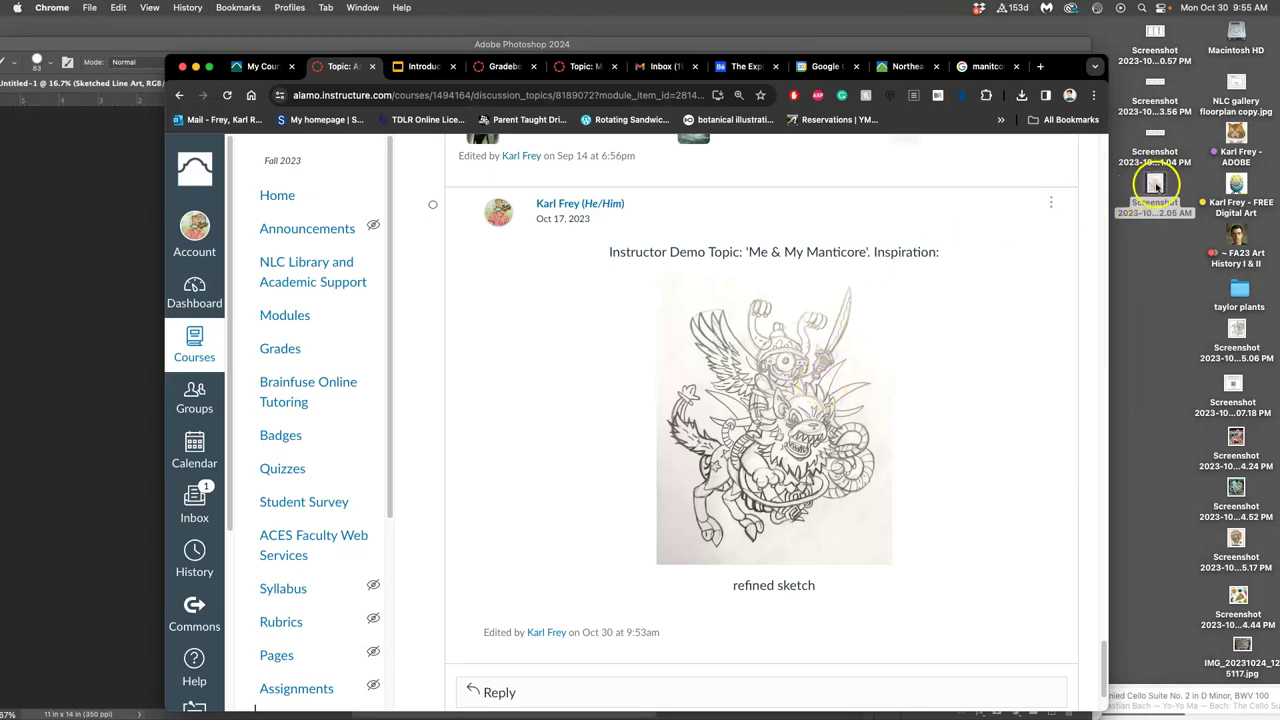
double_click(1155, 185)
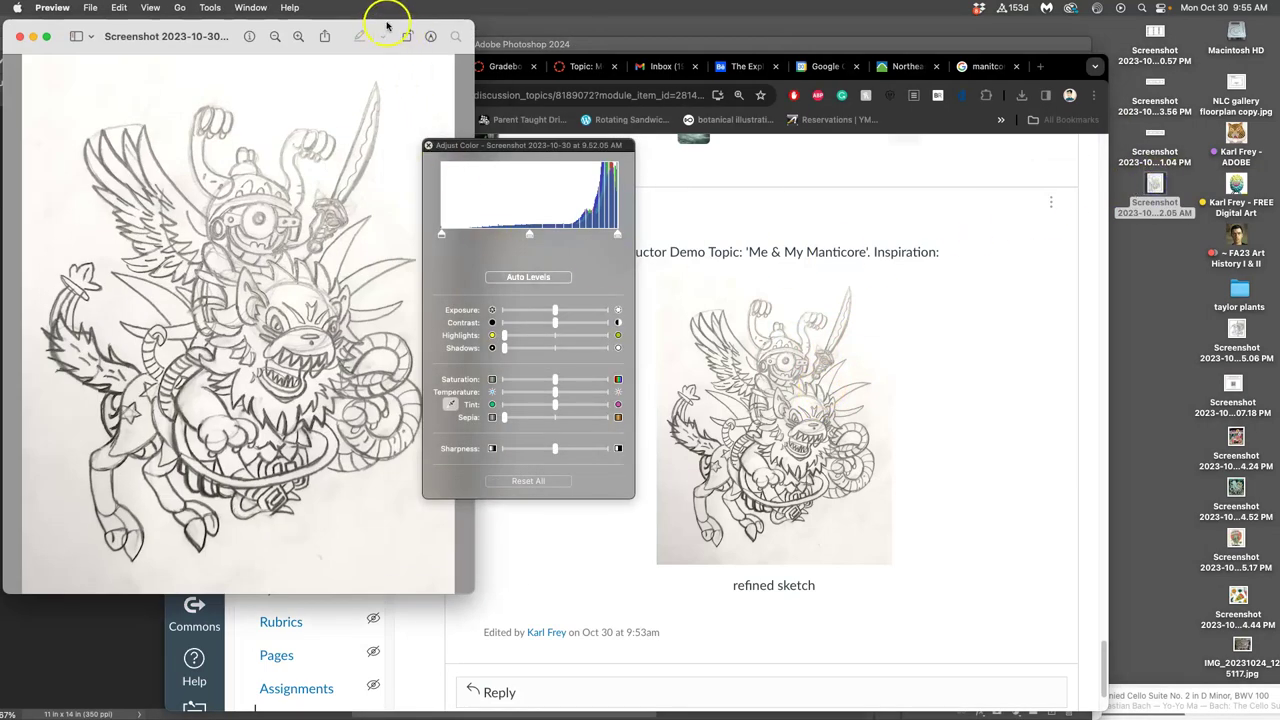
left_click_drag(388, 24, 740, 19)
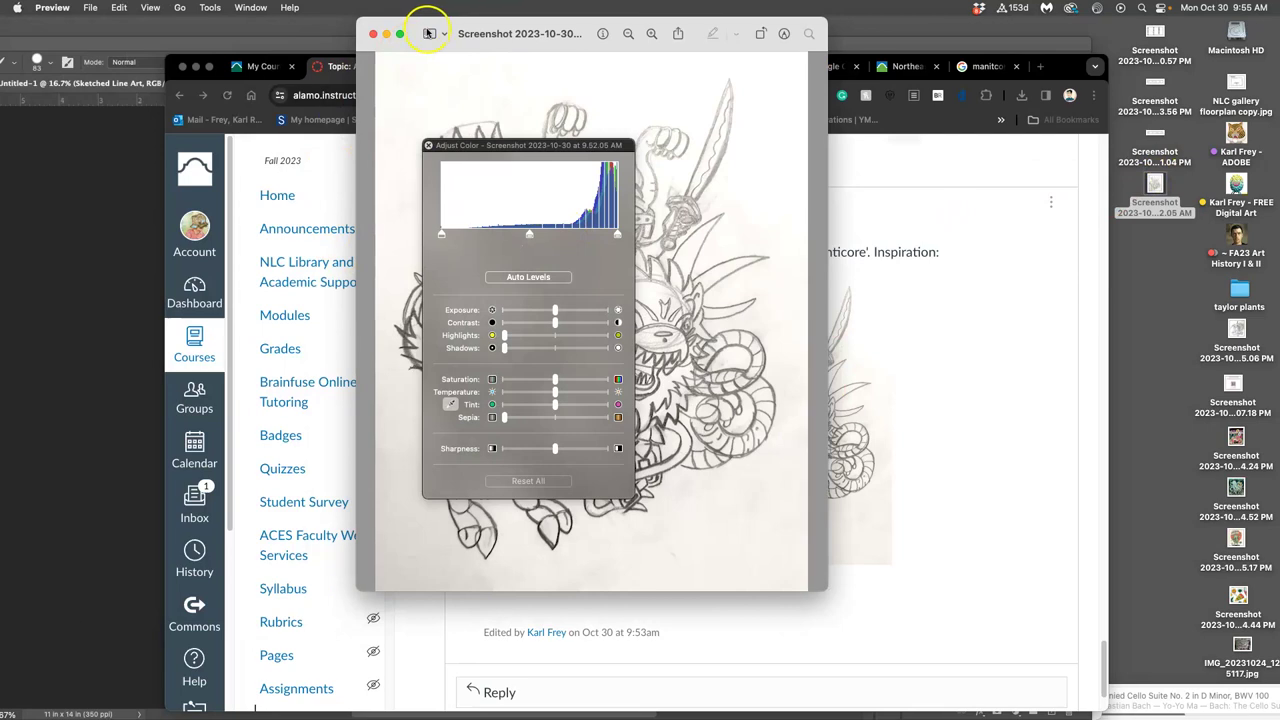
left_click_drag(423, 29, 826, 29)
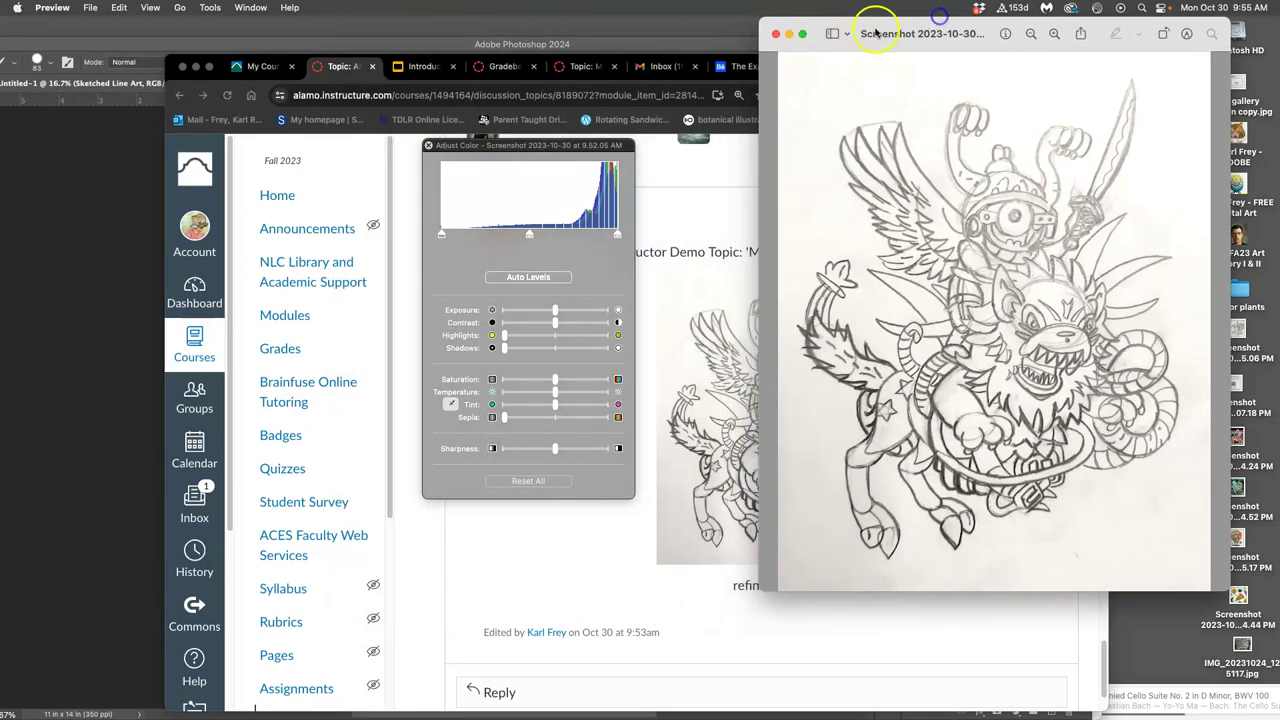
left_click_drag(866, 22, 953, 22)
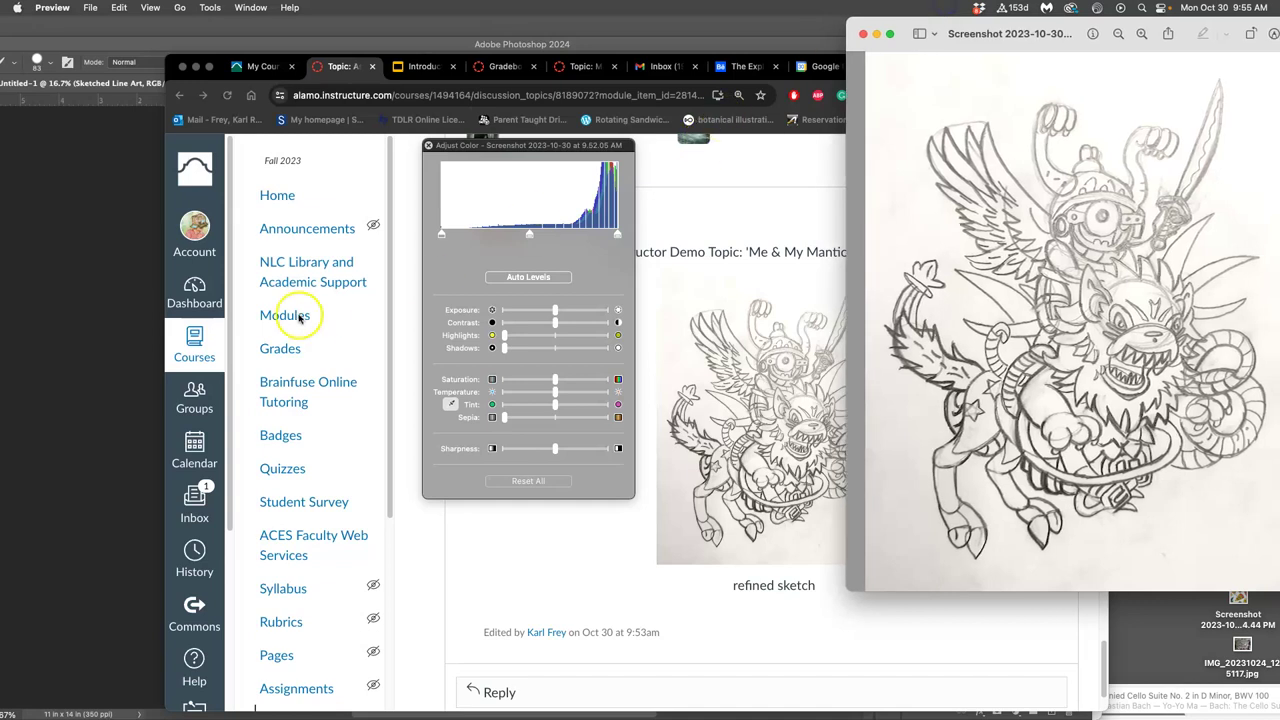
Step: Shrink the sketch reference window and place it at the far right of the screen
left_click(135, 318)
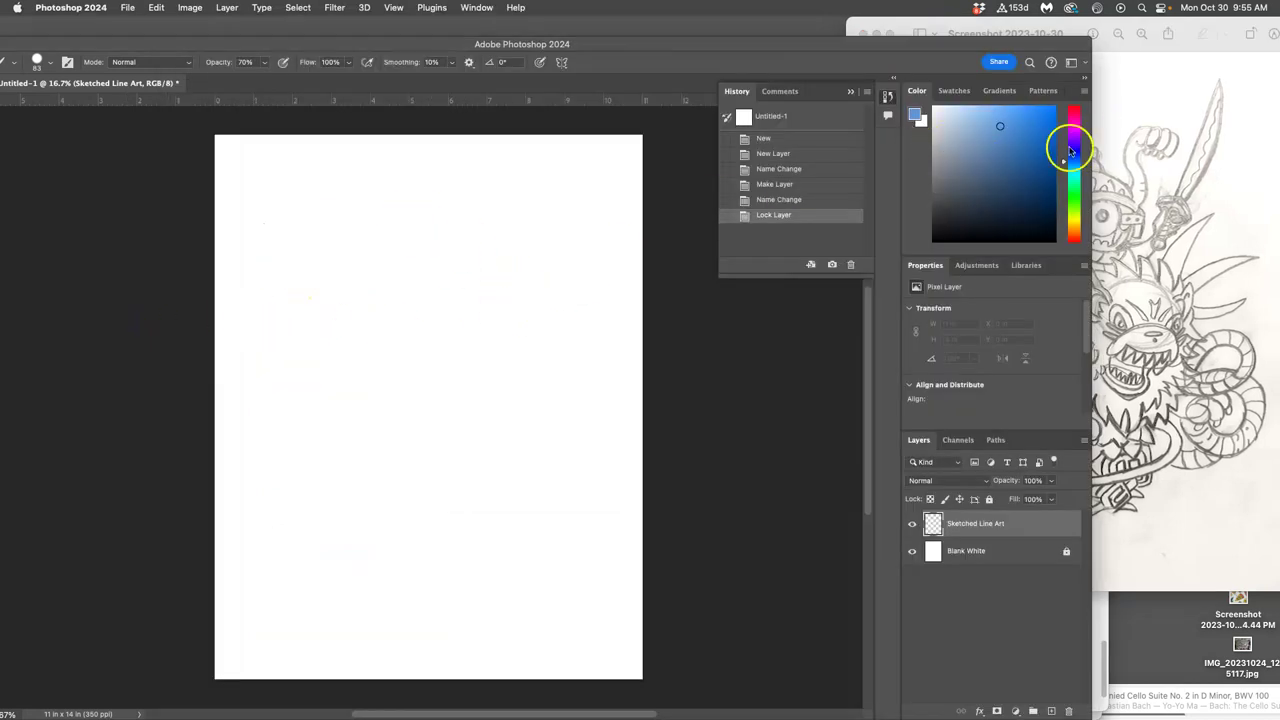
left_click(1094, 133)
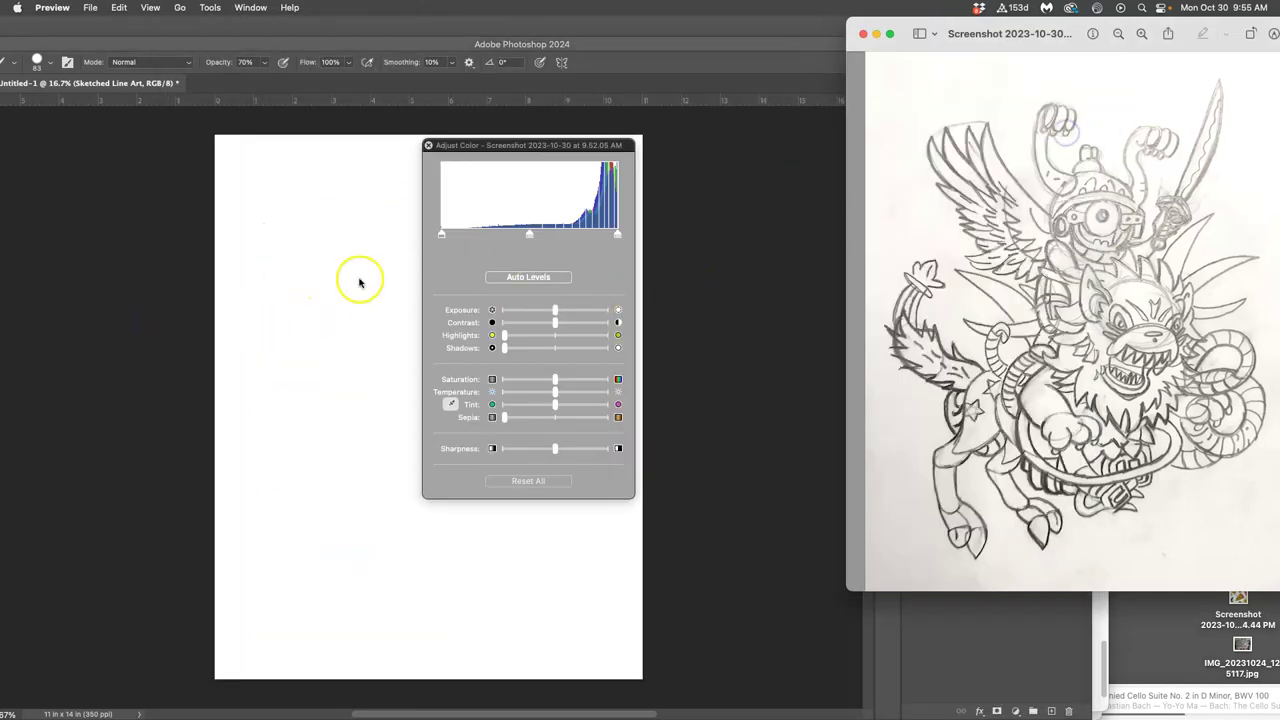
left_click(223, 41)
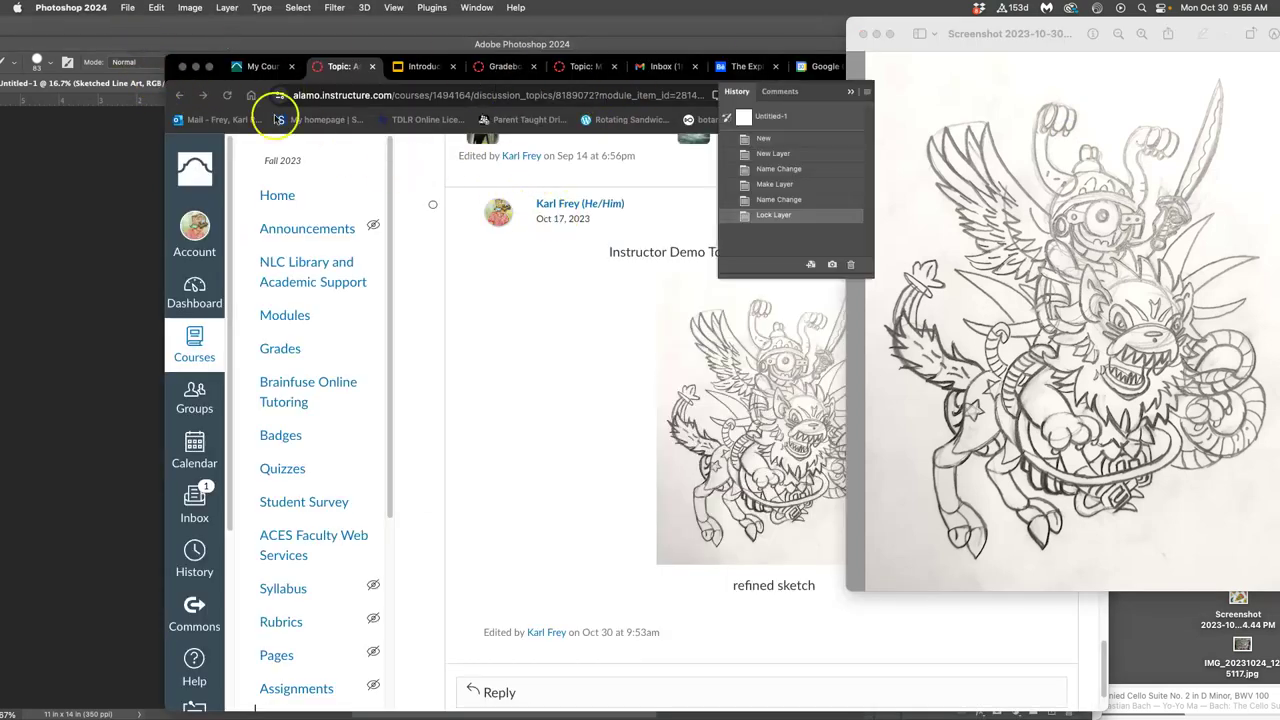
left_click(179, 44)
left_click(913, 490)
mouse_move(851, 589)
left_mouse_down()
mouse_move(909, 531)
mouse_move(1016, 357)
left_mouse_up()
left_click(843, 187)
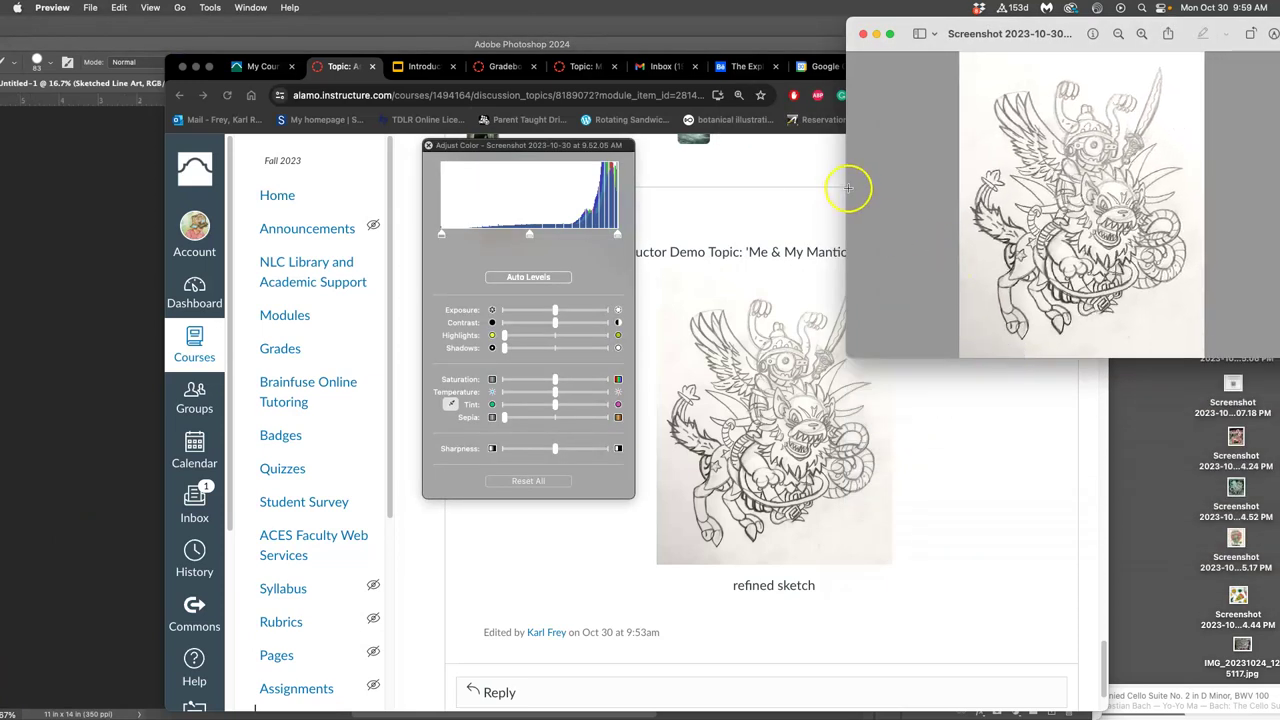
left_click(1122, 50)
left_click_drag(1072, 27, 1145, 27)
Step: Narrow the Photoshop window and reposition it beside the sketch reference
left_click(66, 343)
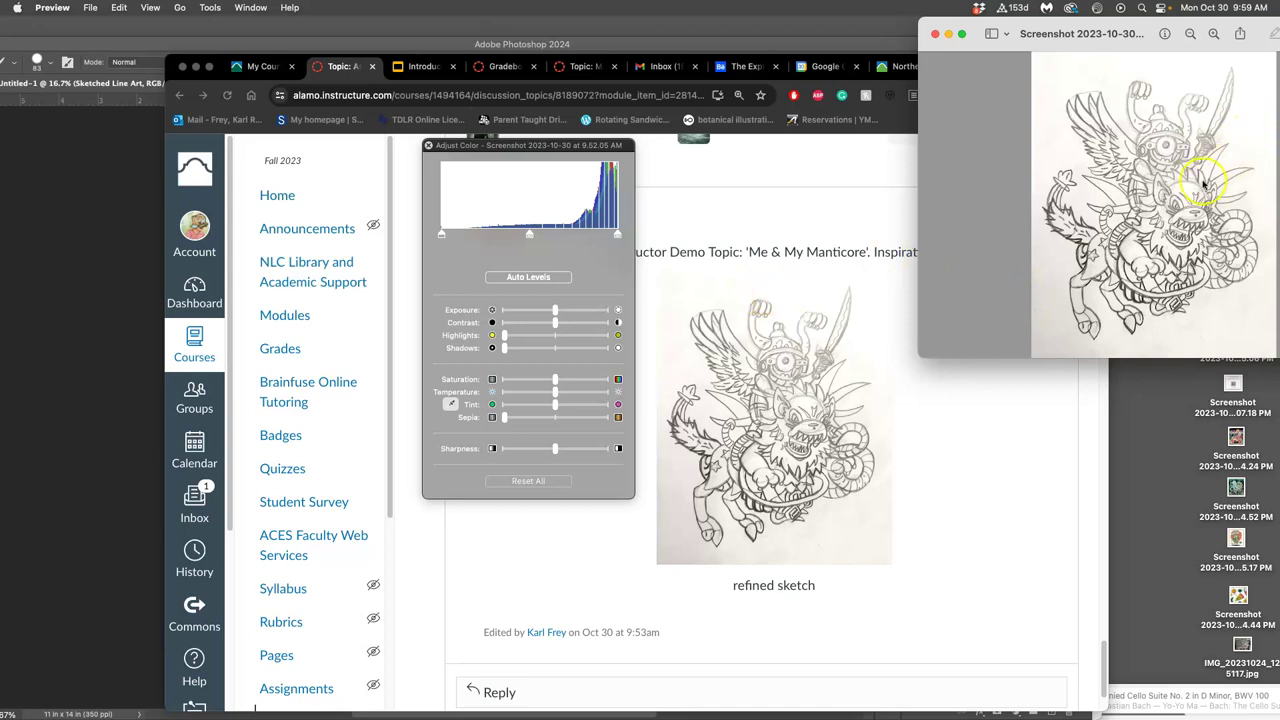
scroll(1201, 186, "up", 10)
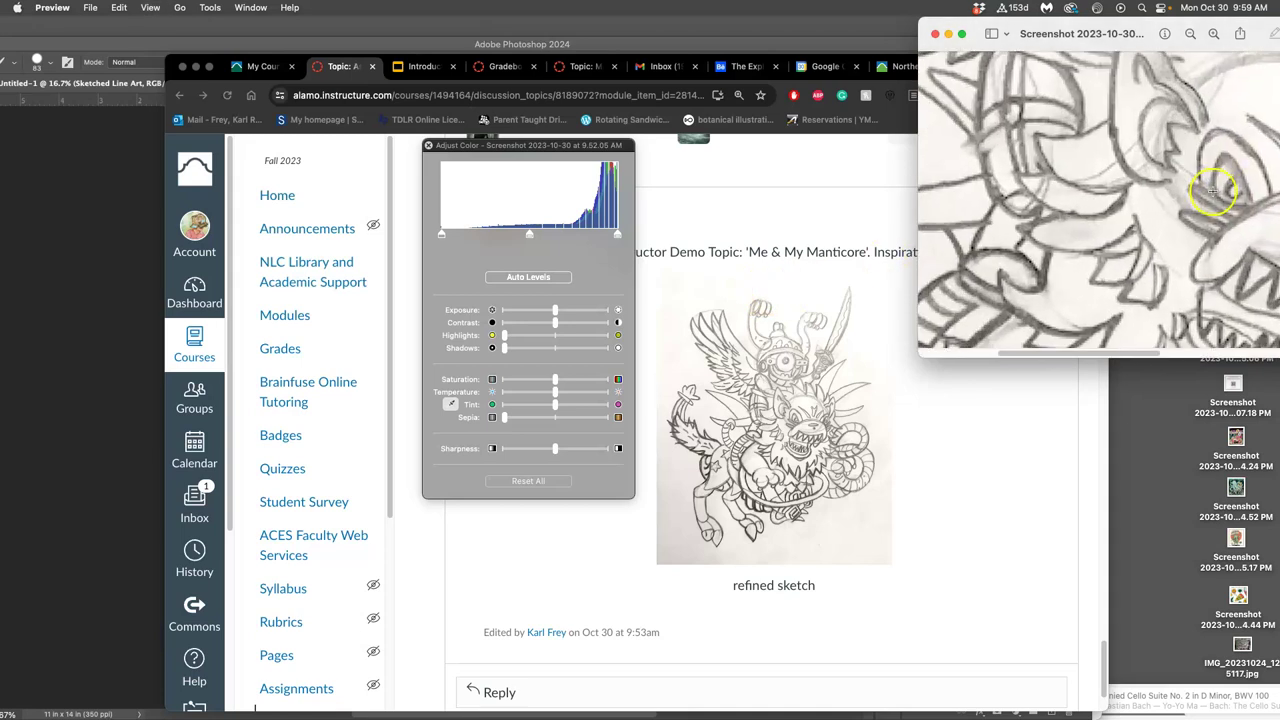
scroll(1210, 191, "left", 4)
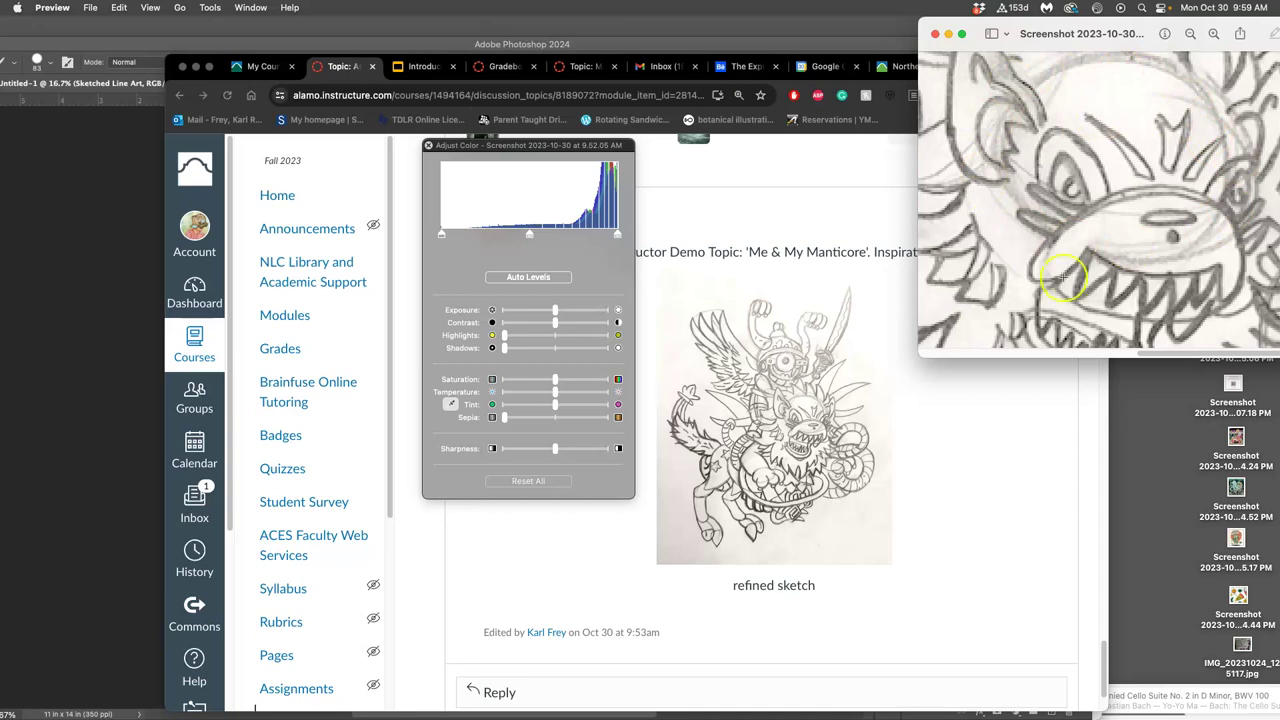
scroll(1174, 196, "down", 10)
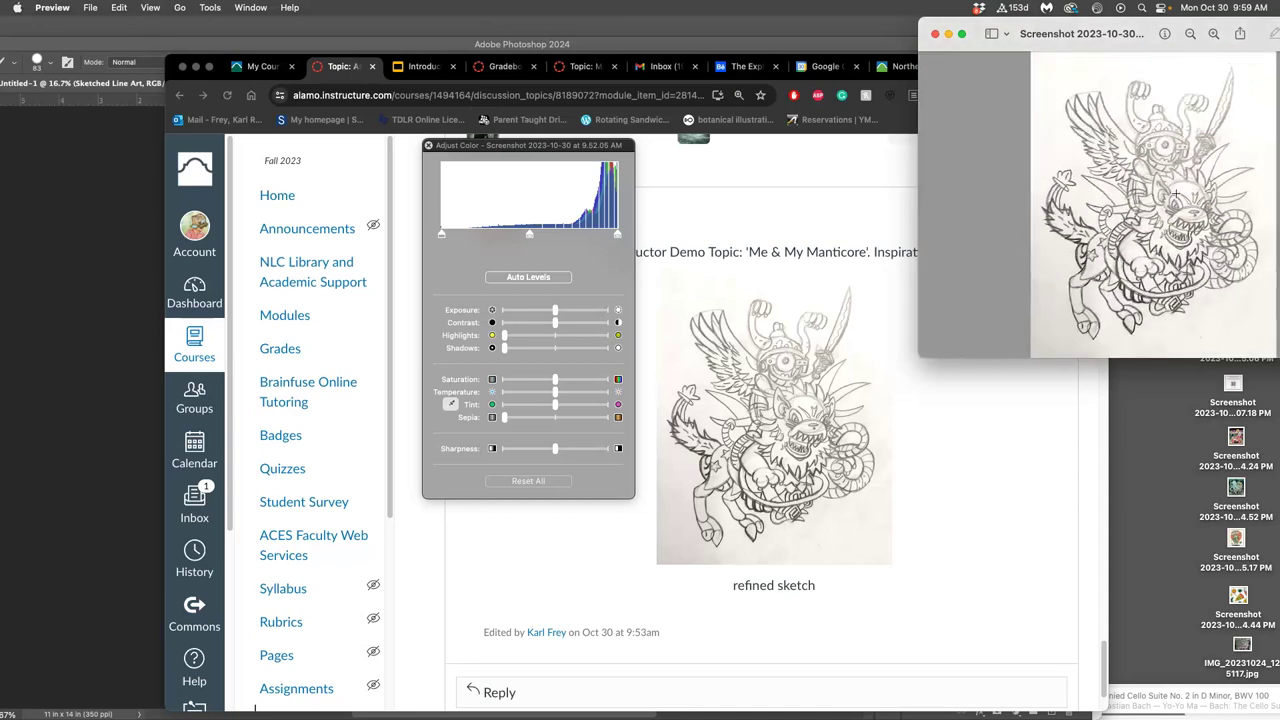
left_click(100, 356)
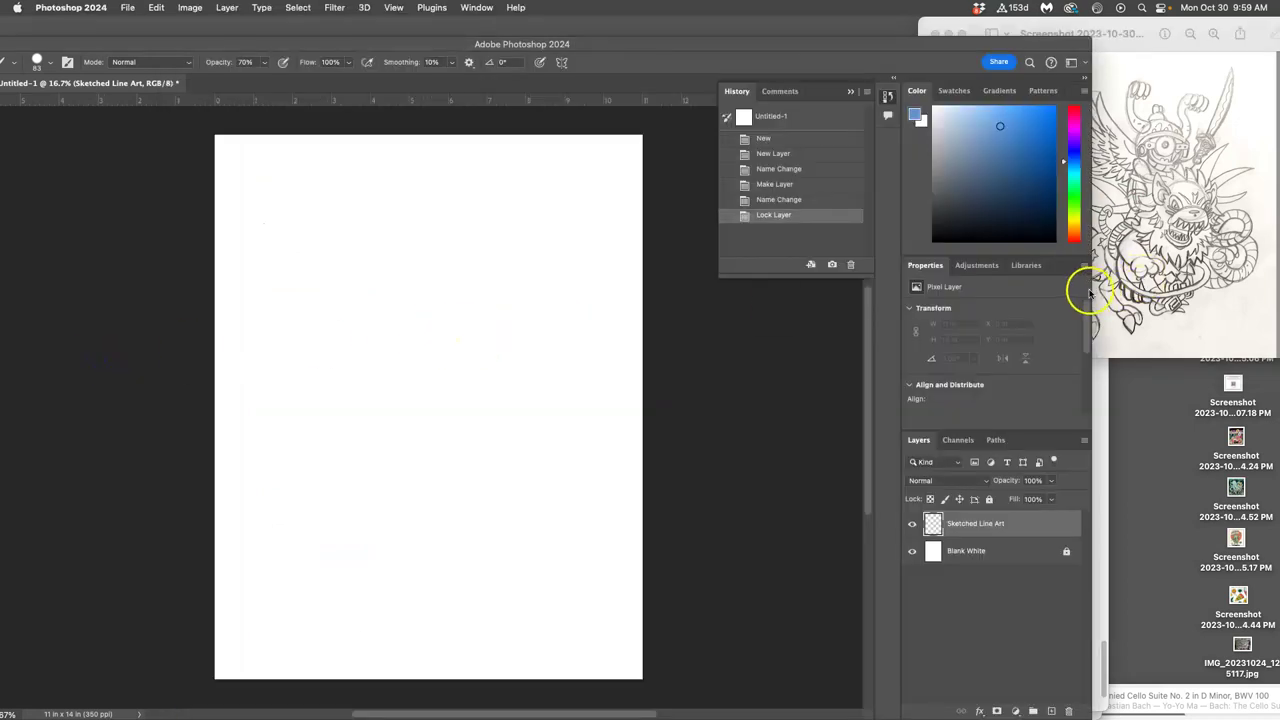
left_click_drag(1090, 290, 716, 269)
left_click_drag(394, 43, 440, 47)
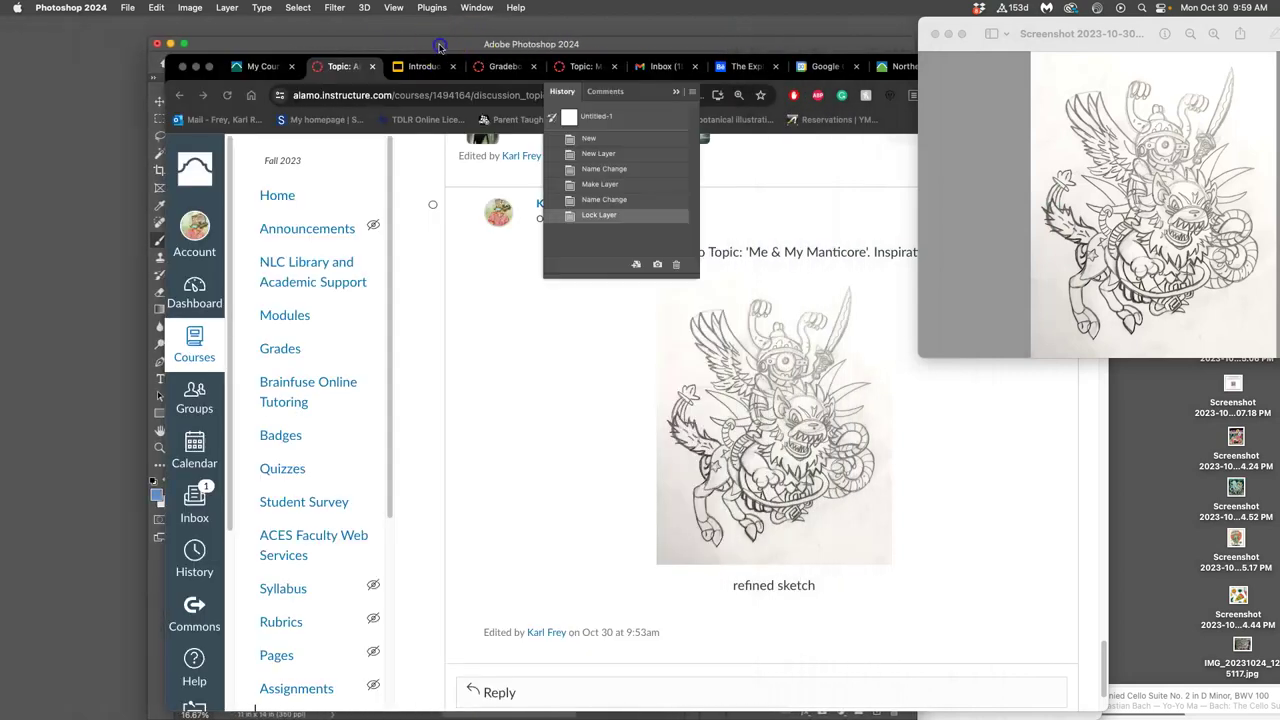